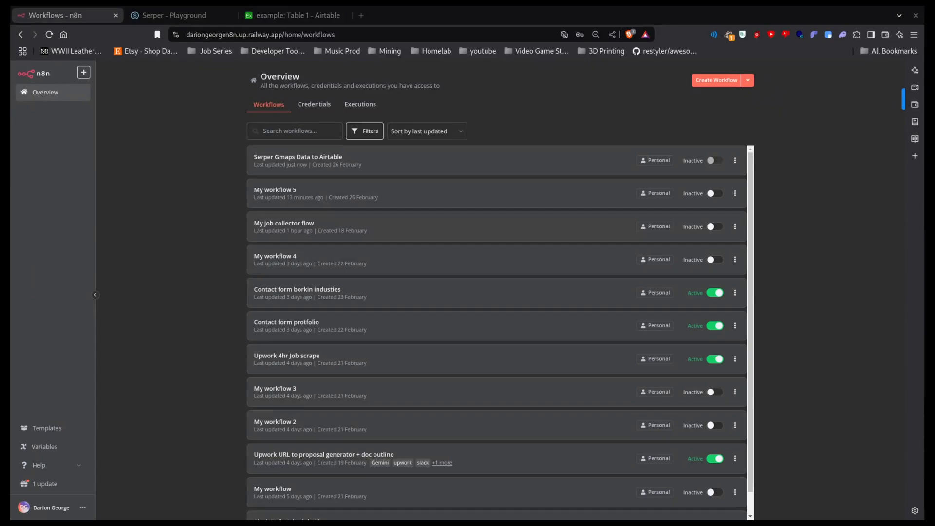
Create a new n8n workflow and open the remoterocketship.com job site in a separate browser tab
left_click(722, 80)
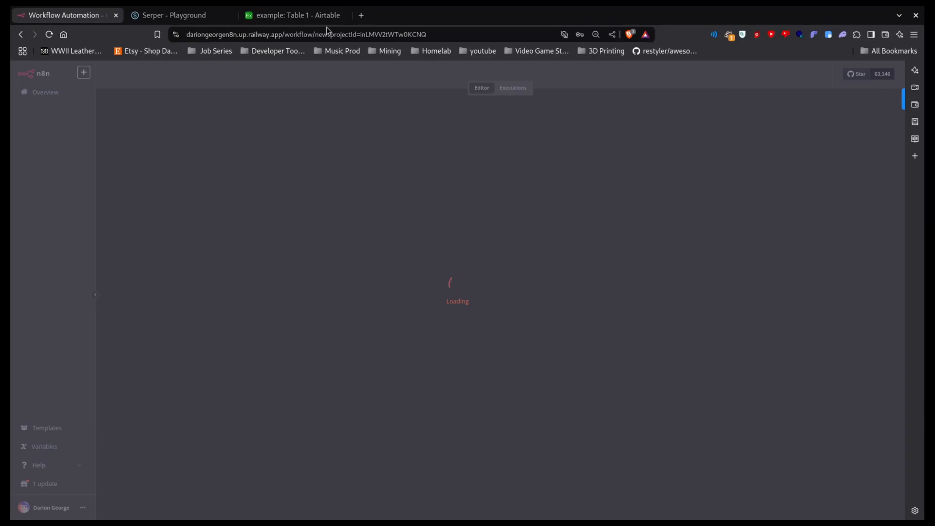
left_click(362, 15)
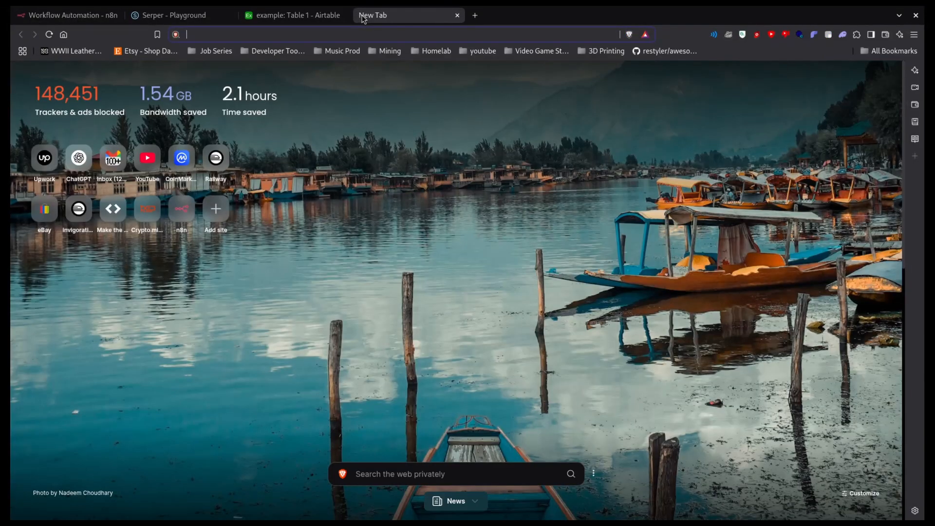
type("remote")
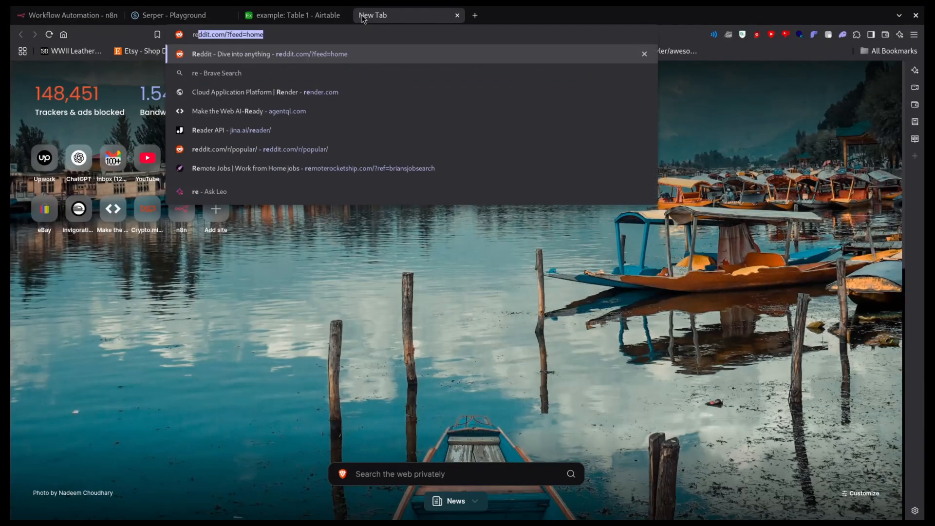
type("rocket")
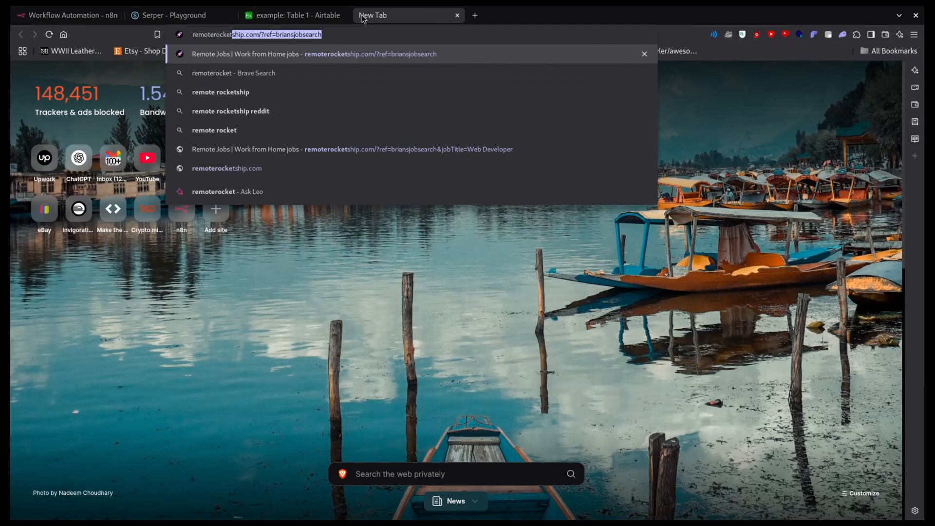
key("Return")
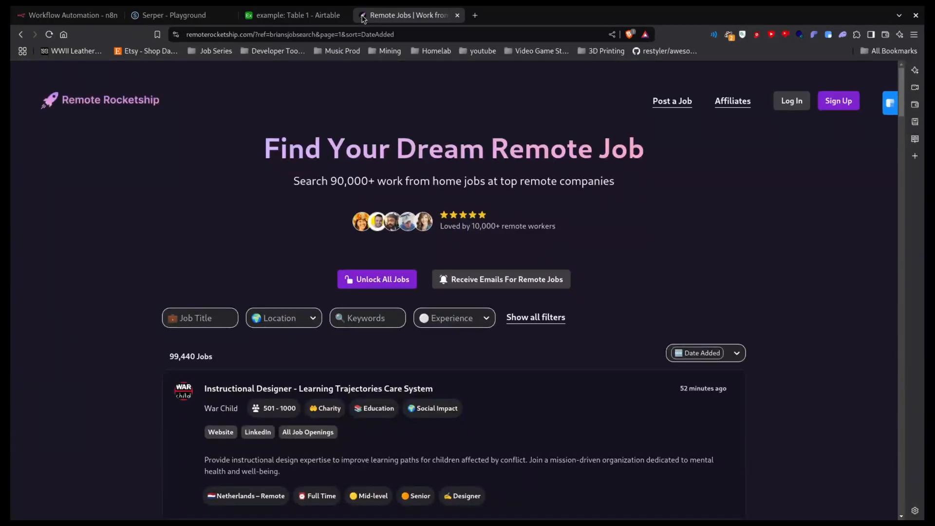
scroll(148, 249, "down", 5)
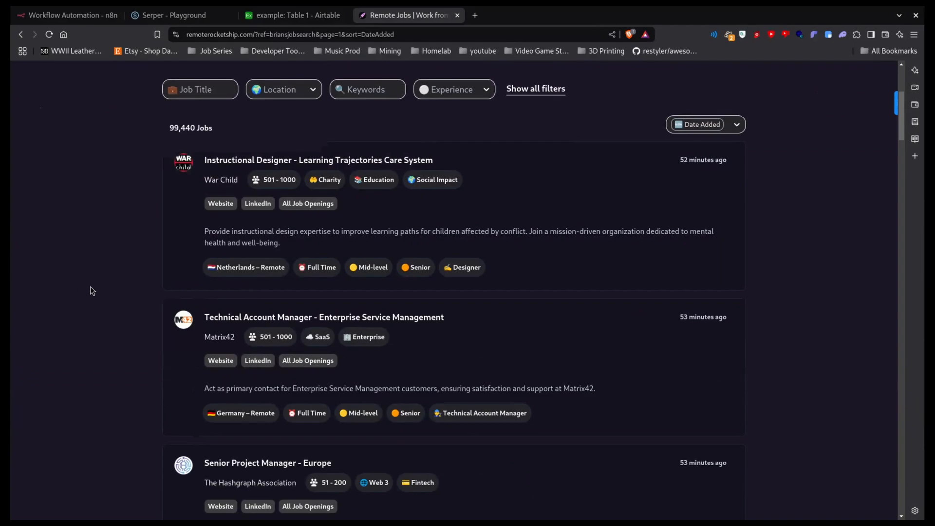
Close the Serper Playground tab, check the Airtable example table, and return to the Remote Rocketship page
left_click(229, 17)
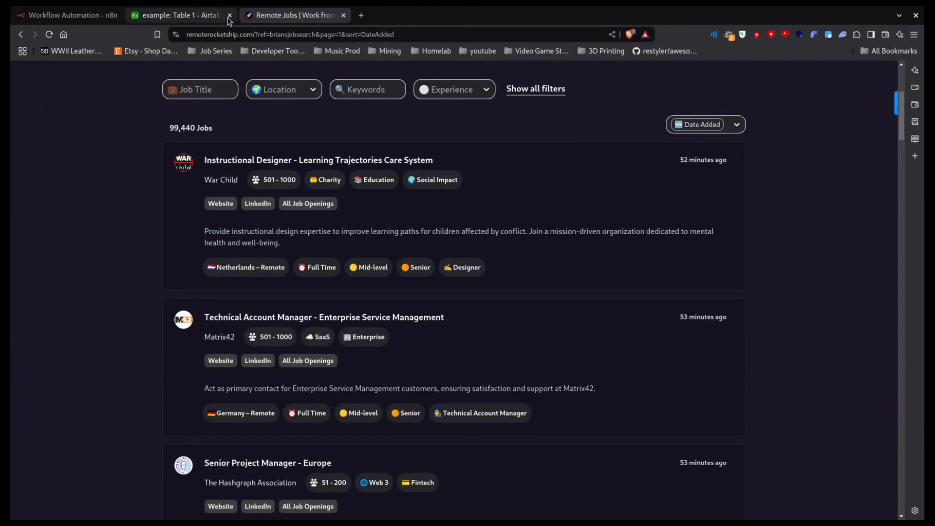
left_click(205, 17)
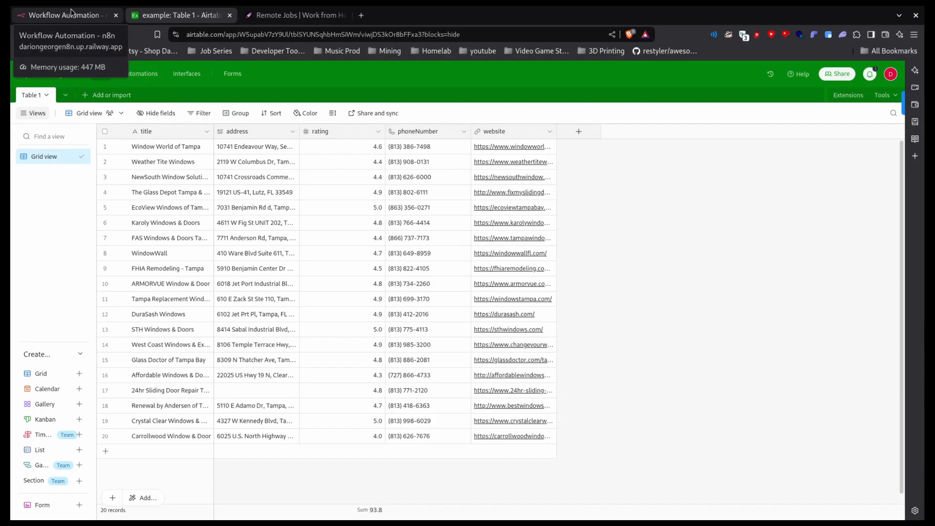
left_click(284, 11)
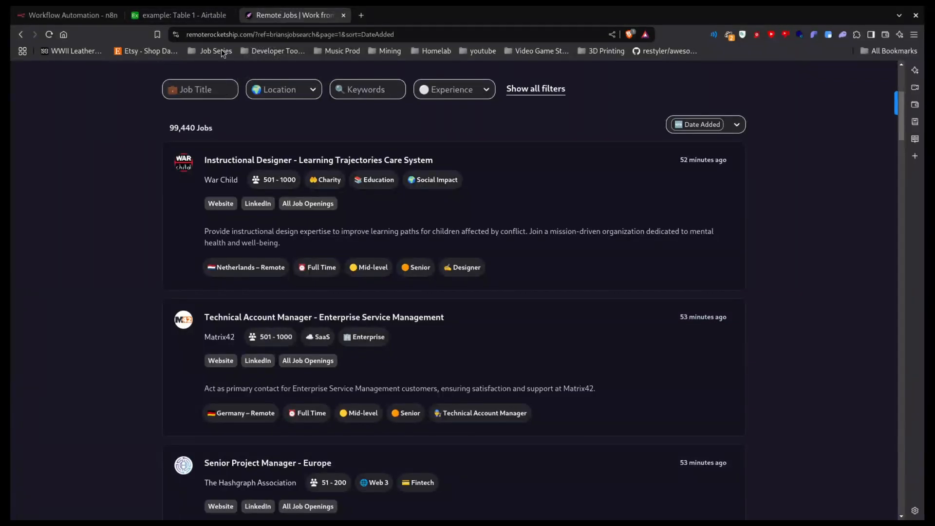
Open the browser's developer tools on the Remote Rocketship page
mouse_move(417, 148)
right_click(121, 196)
left_click(156, 229)
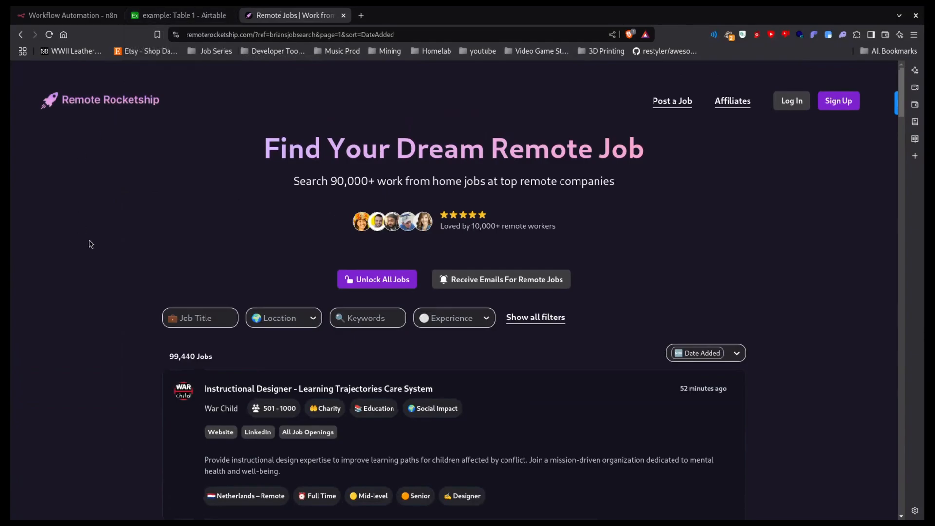
right_click(128, 307)
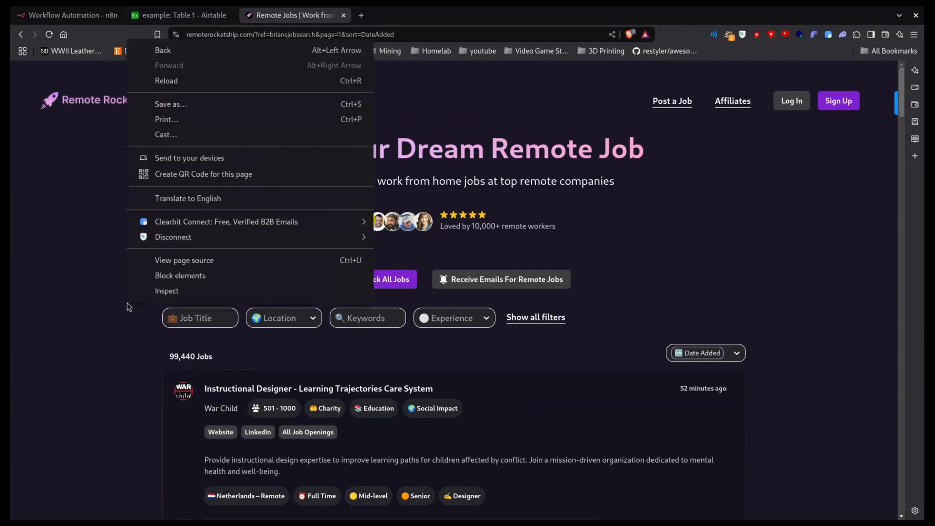
left_click(168, 290)
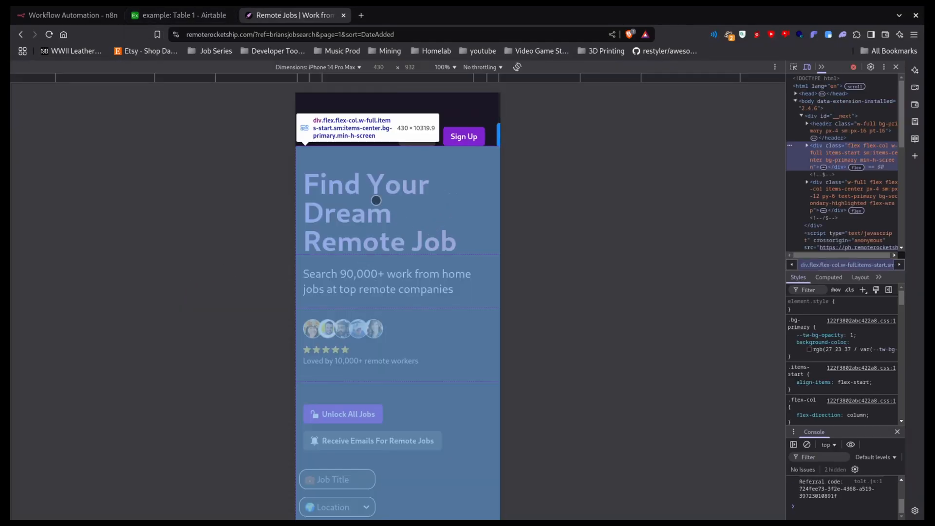
Set the device preview dimensions to Responsive and widen the developer tools to about half the window
left_click(335, 67)
left_click(316, 84)
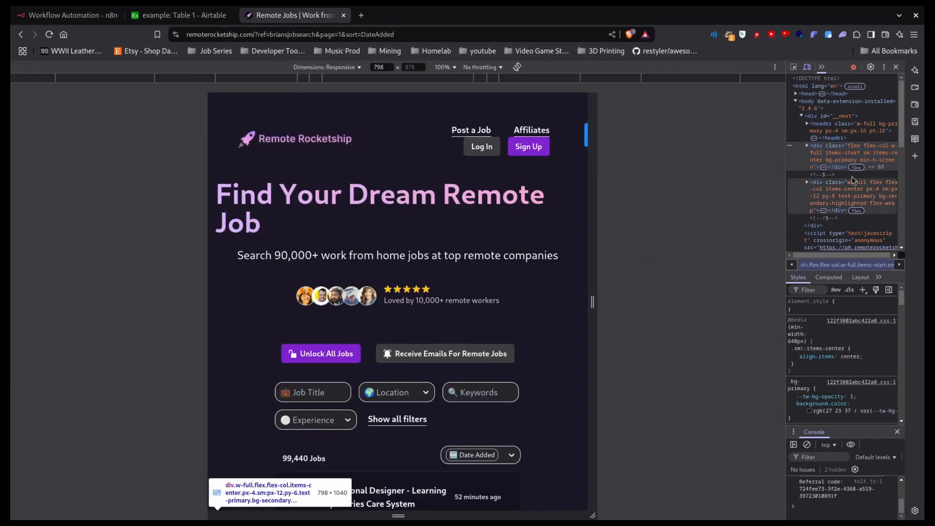
left_click_drag(784, 140, 436, 156)
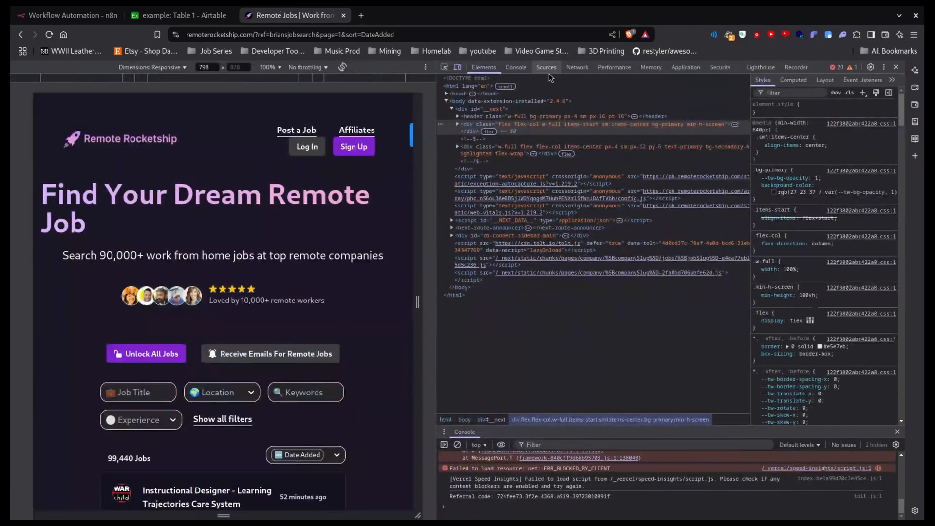
Show the network activity log and filter the job listings by the location United States – Remote
scroll(236, 233, "down", 6)
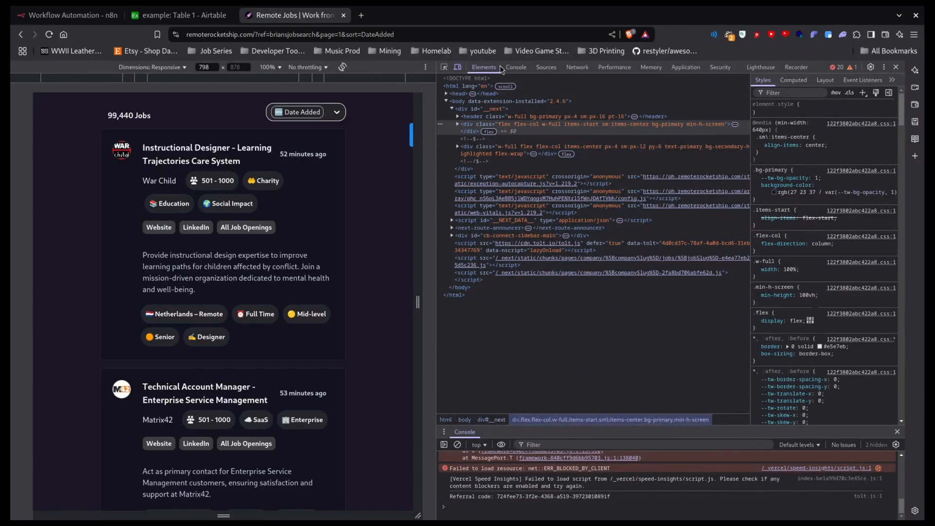
left_click(578, 69)
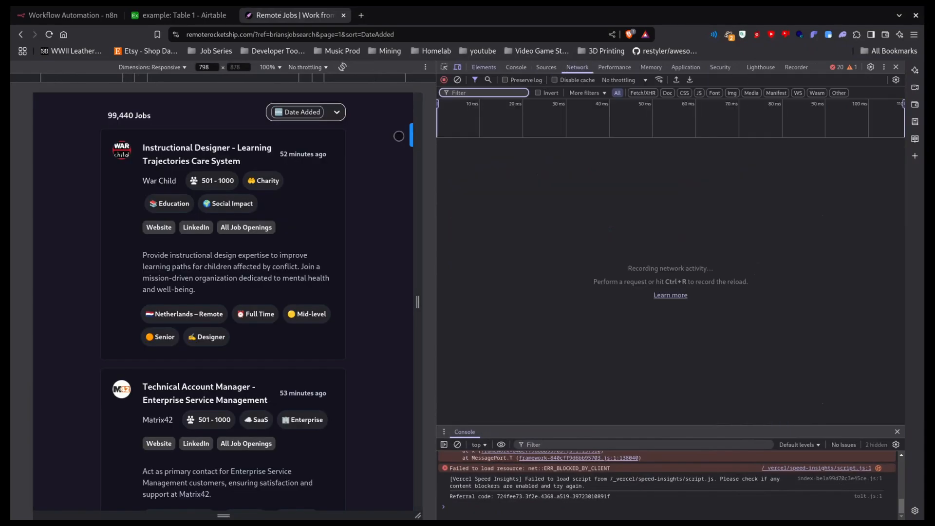
scroll(176, 158, "up", 1)
scroll(176, 157, "up", 3)
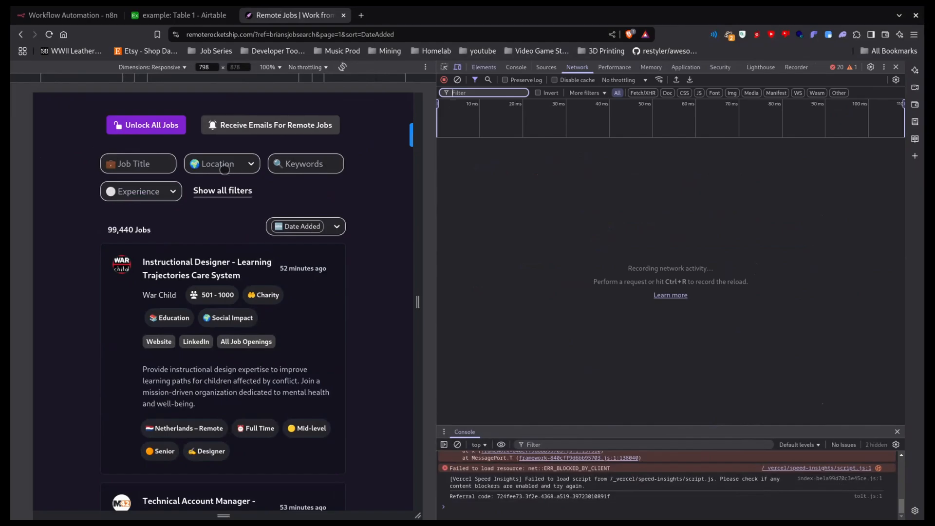
left_click(227, 169)
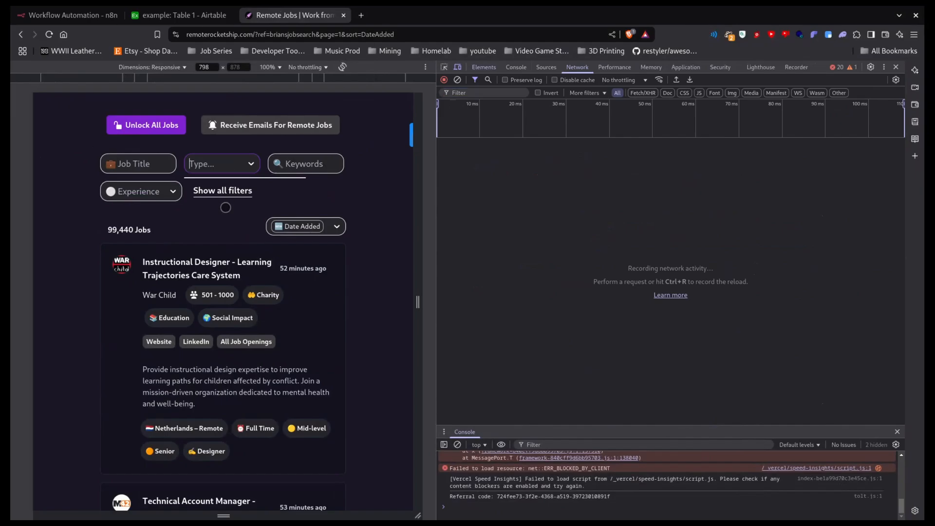
left_click(233, 204)
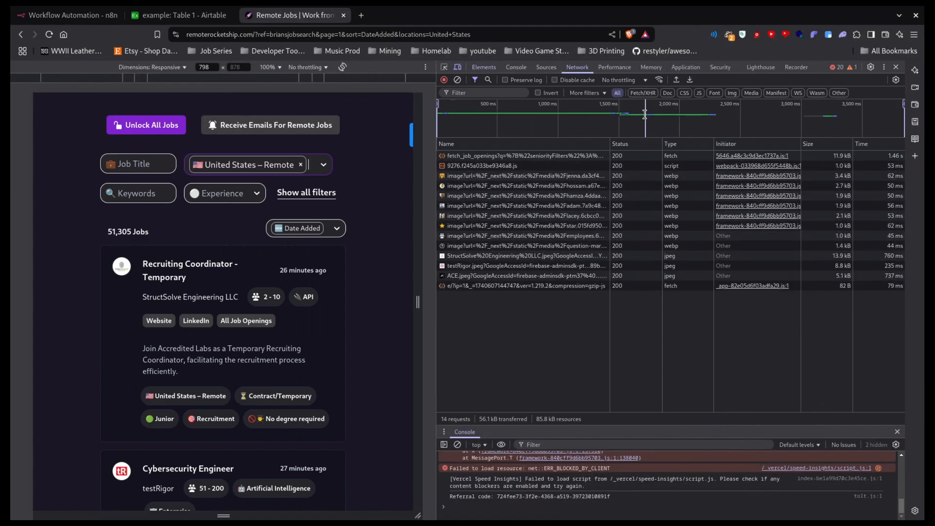
Limit the network log to Fetch/XHR requests and open the response of the fetch_job_openings request
left_click(647, 94)
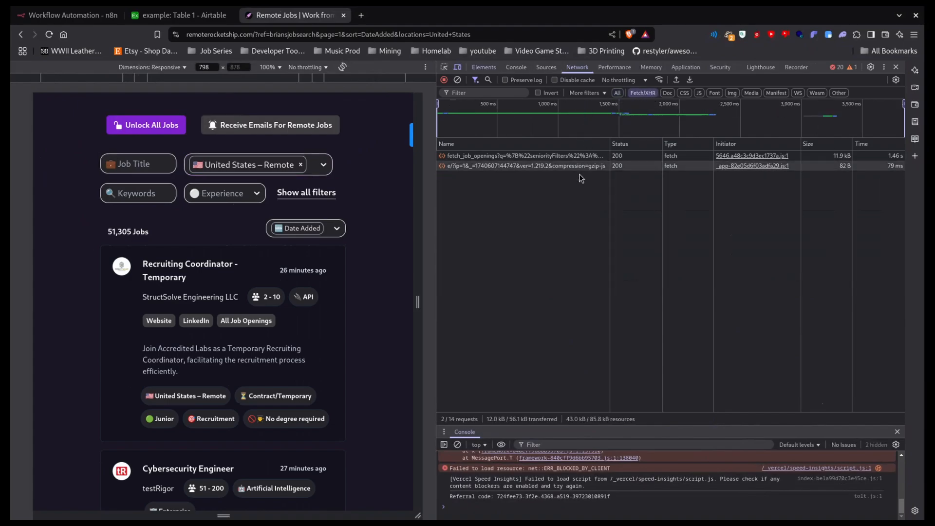
left_click(498, 170)
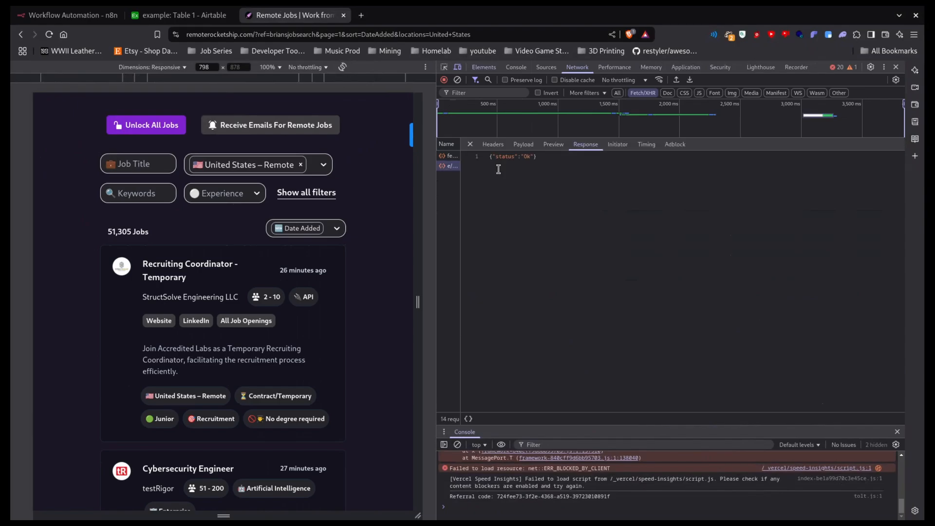
left_click(470, 144)
left_click(466, 156)
Examine the job entries and their fields in the fetch_job_openings response
scroll(583, 294, "down", 5)
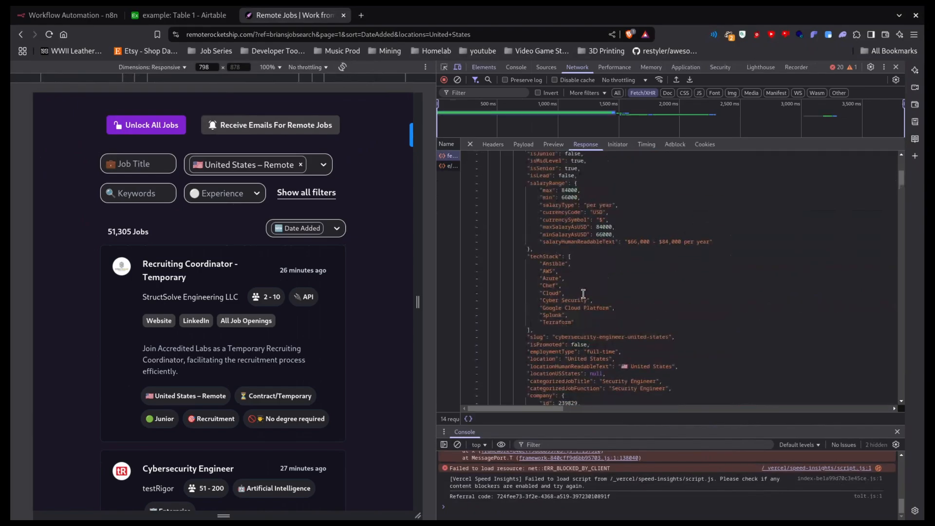
scroll(583, 294, "up", 5)
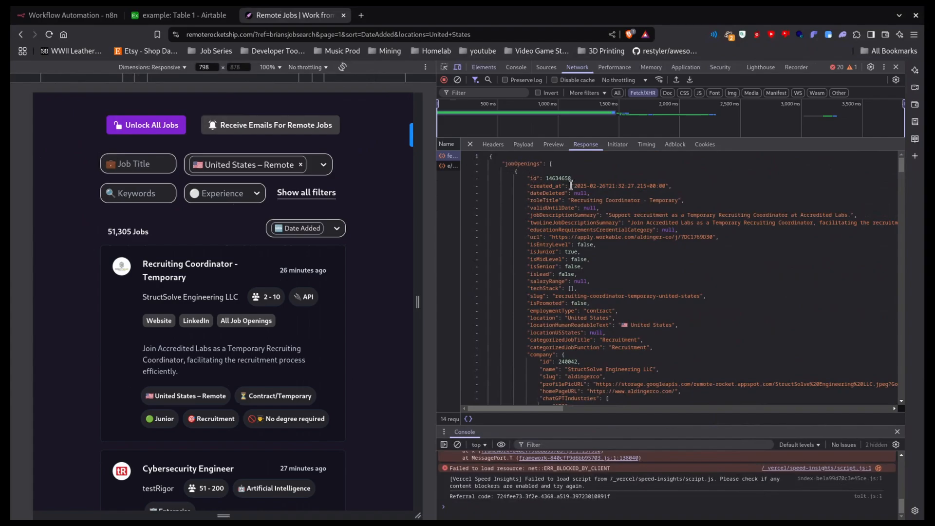
scroll(571, 186, "down", 3)
scroll(591, 194, "up", 3)
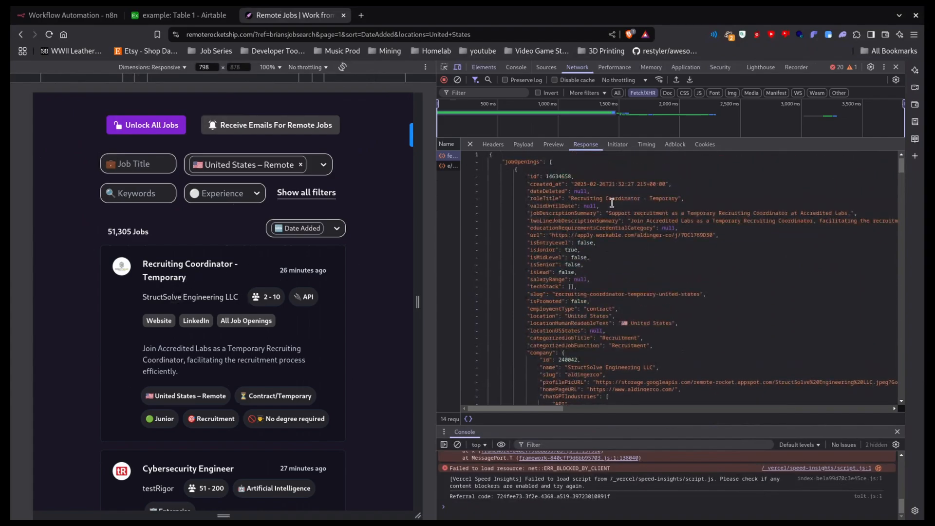
scroll(588, 212, "up", 1)
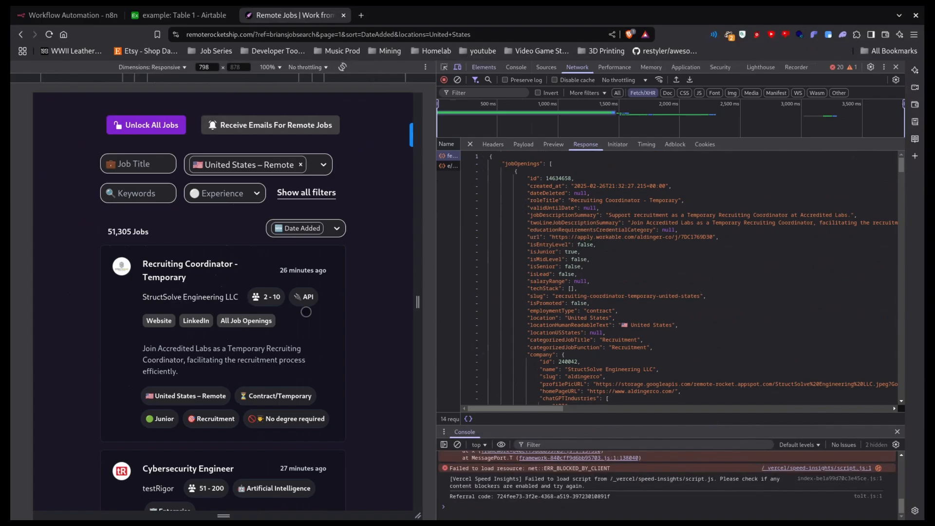
scroll(579, 228, "down", 5)
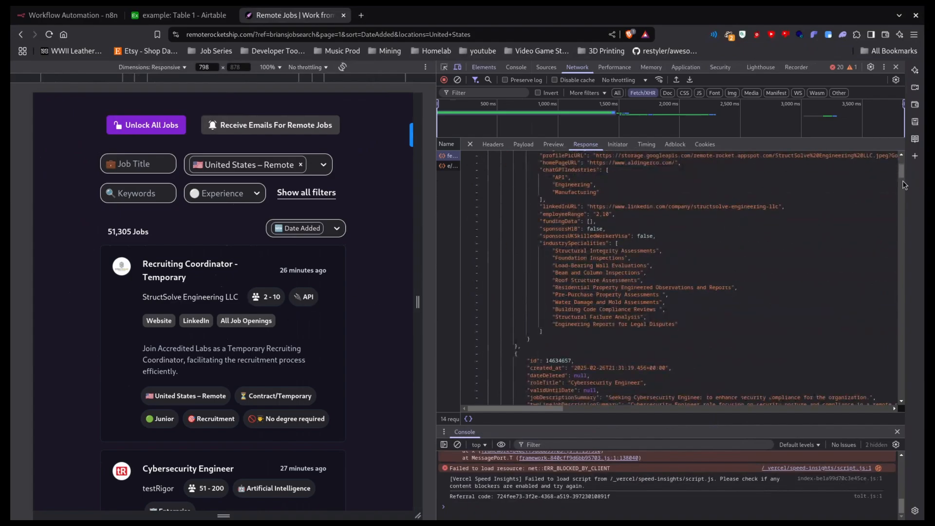
left_click_drag(902, 173, 416, 346)
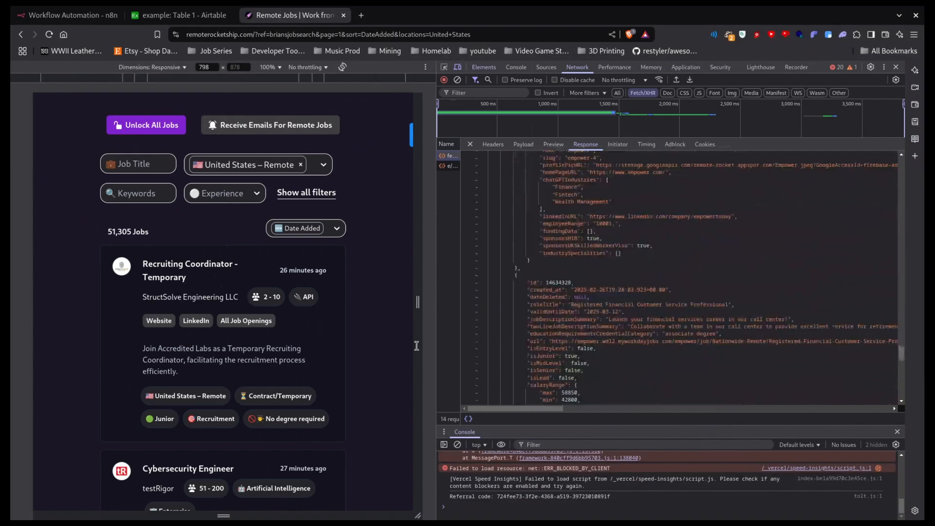
Compare the job listings on the page with the fetch_job_openings response and close the request's details
scroll(352, 126, "down", 5)
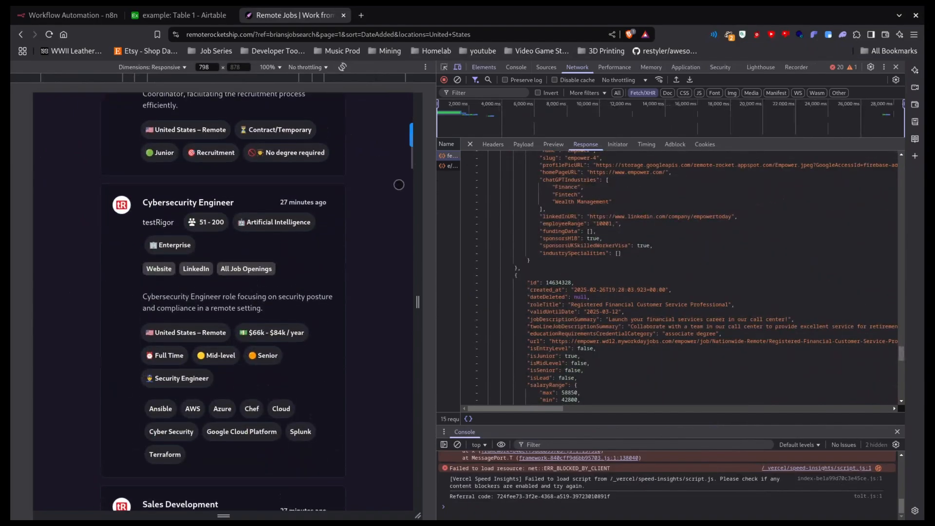
scroll(398, 184, "down", 15)
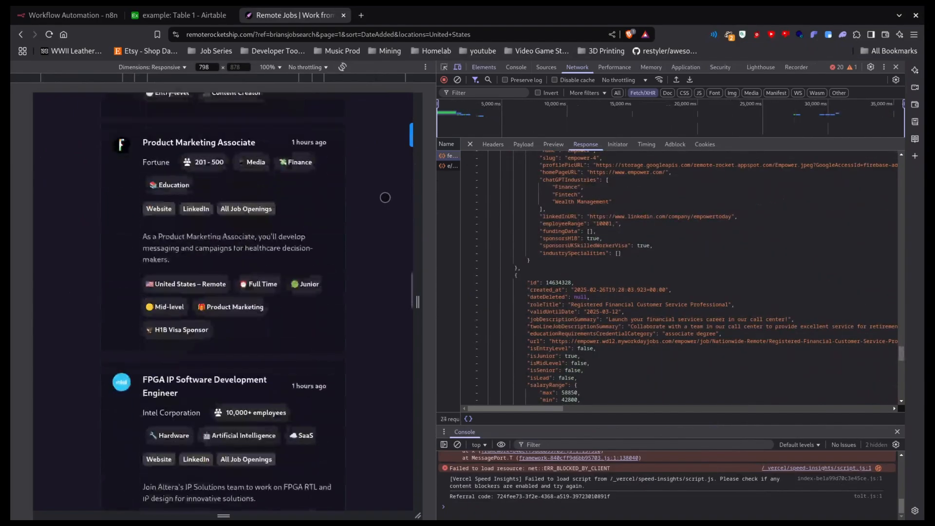
scroll(384, 198, "down", 10)
scroll(112, 332, "up", 4)
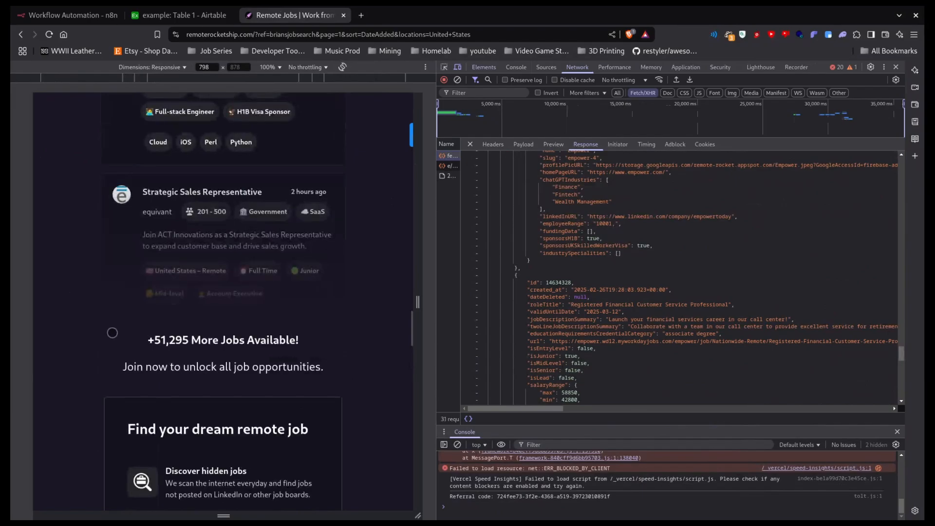
scroll(619, 254, "down", 12)
scroll(241, 230, "up", 15)
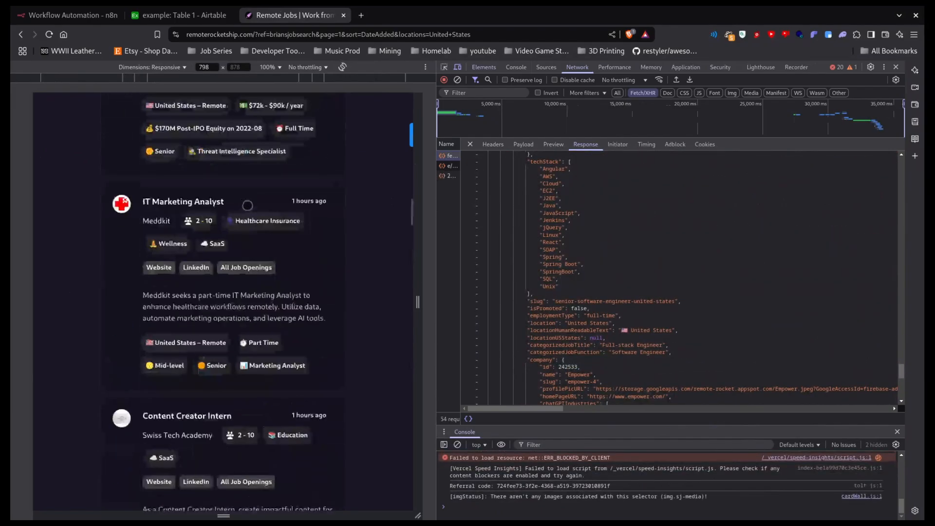
scroll(248, 205, "up", 15)
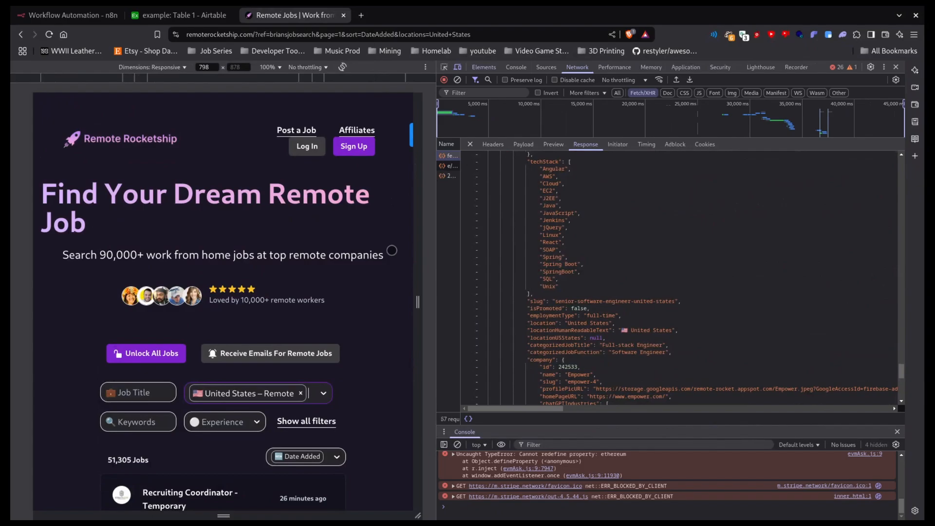
scroll(327, 318, "down", 7)
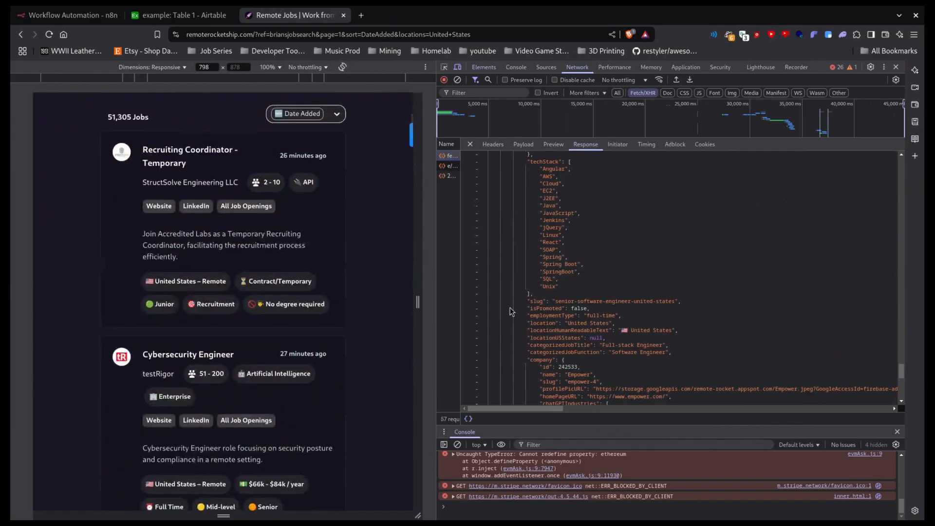
scroll(673, 243, "down", 5)
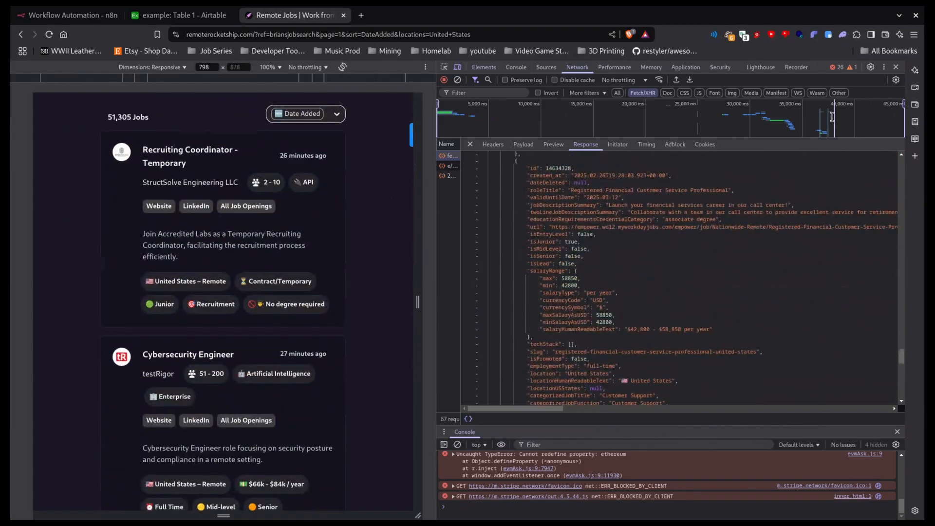
left_click(470, 145)
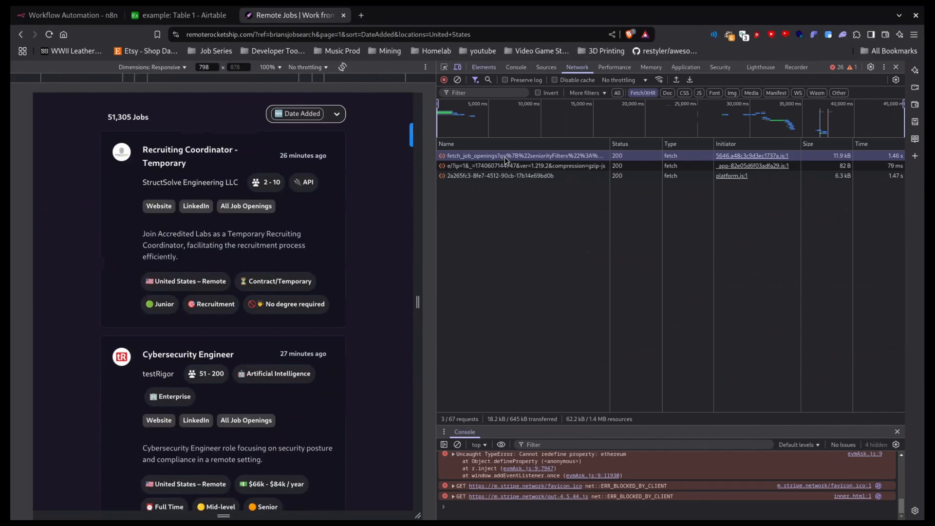
left_click(505, 160)
right_click(505, 160)
left_click(475, 164)
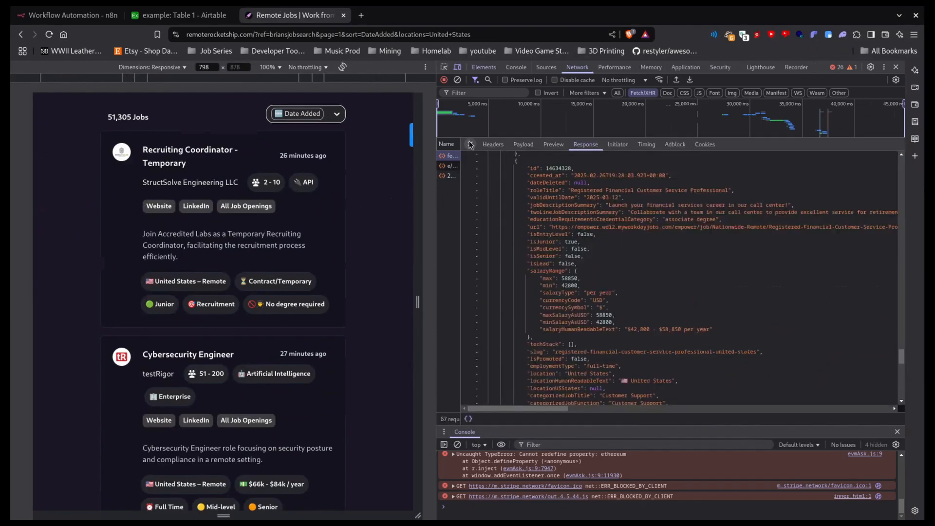
left_click(470, 144)
left_click(479, 156)
left_click(471, 145)
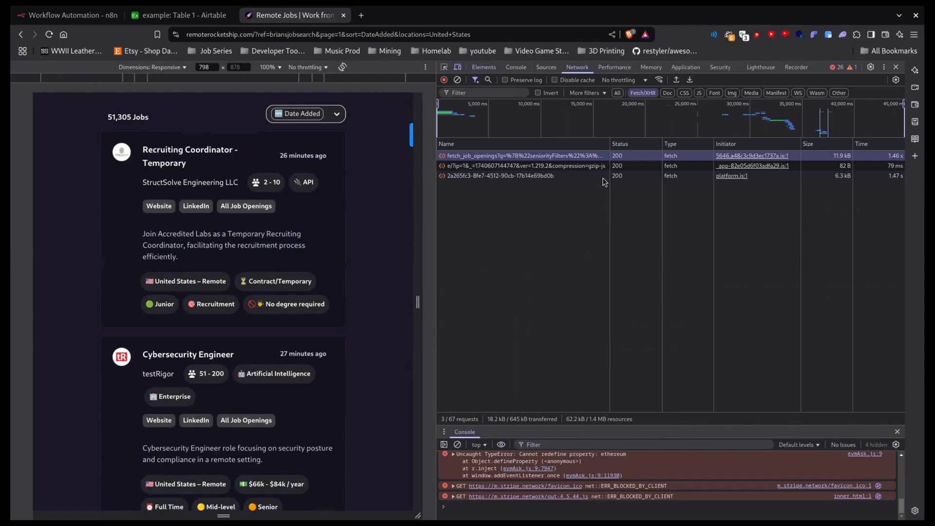
Widen the developer tools and the request name column, and copy the fetch_job_openings request as cURL
left_click_drag(413, 170, 226, 171)
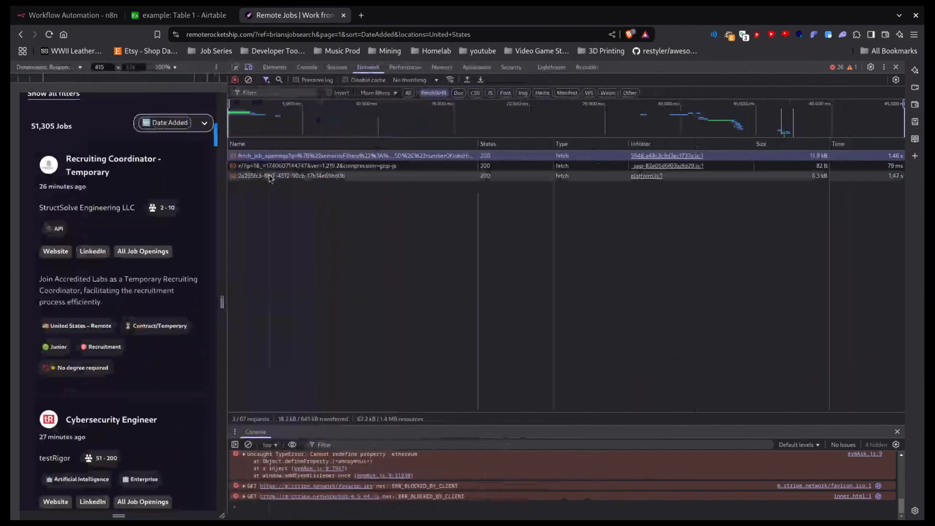
right_click(351, 161)
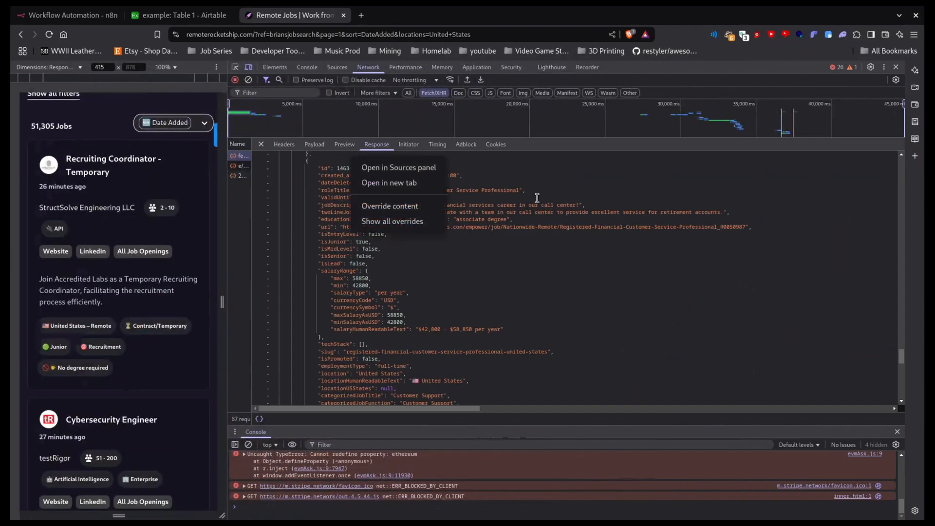
left_click(248, 159)
left_click_drag(250, 160, 362, 160)
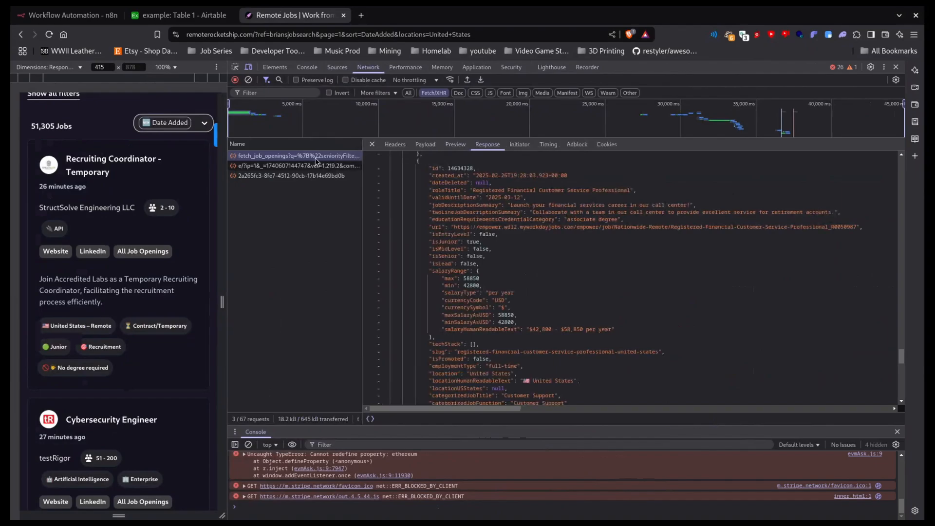
right_click(314, 160)
mouse_move(394, 245)
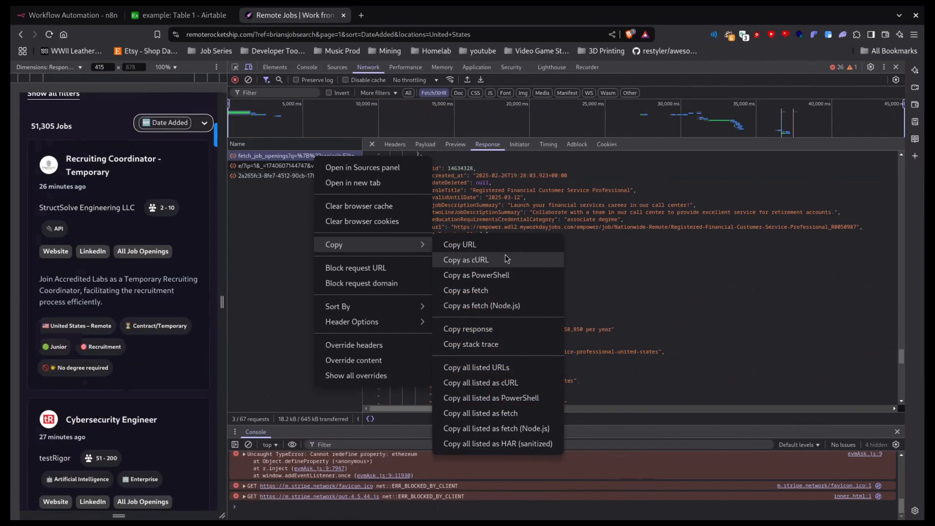
left_click(471, 263)
Switch to the n8n workflow and add a manual trigger as its first step
left_click(68, 15)
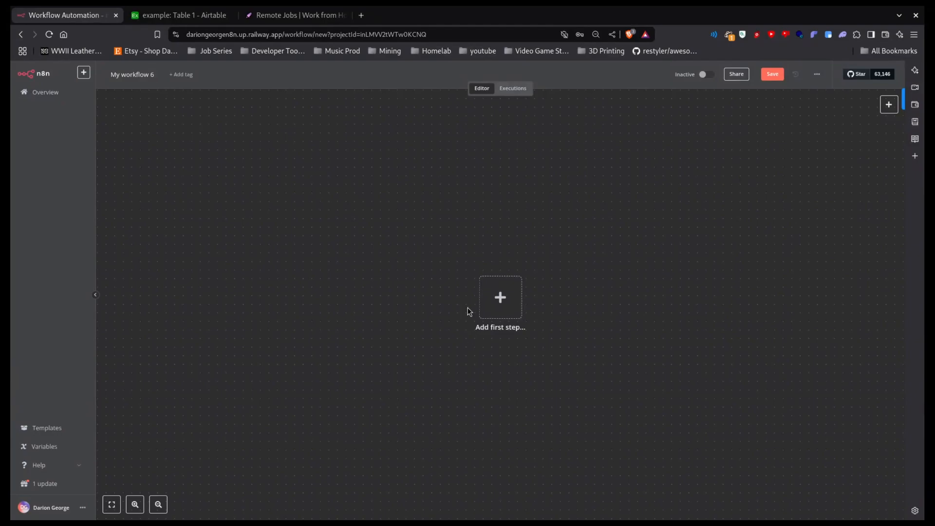
left_click(506, 296)
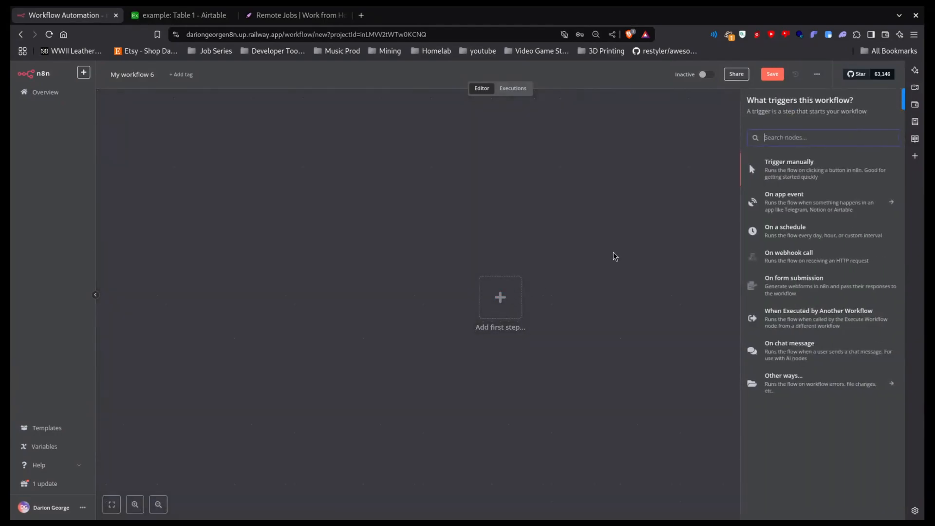
left_click(750, 166)
Add an HTTP Request node after the manual trigger
left_click(550, 305)
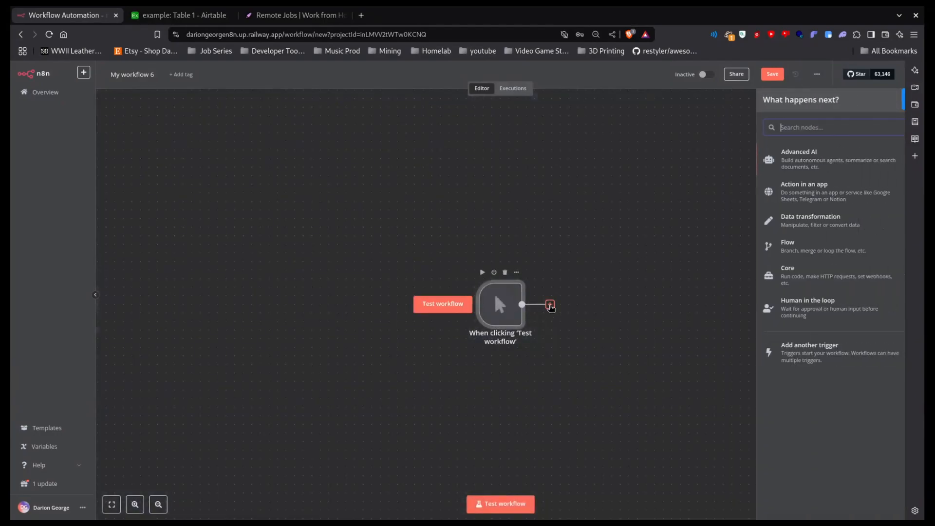
type("htto")
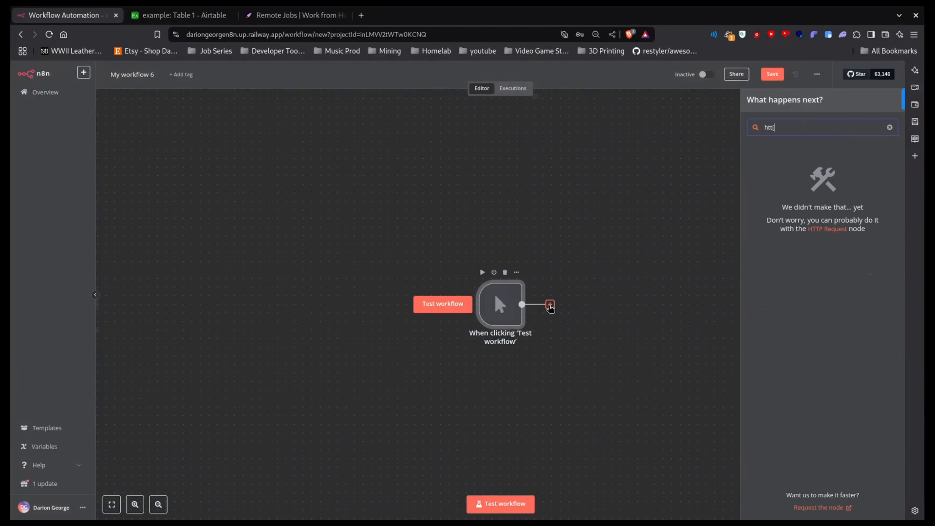
key("BackSpace")
key("Return")
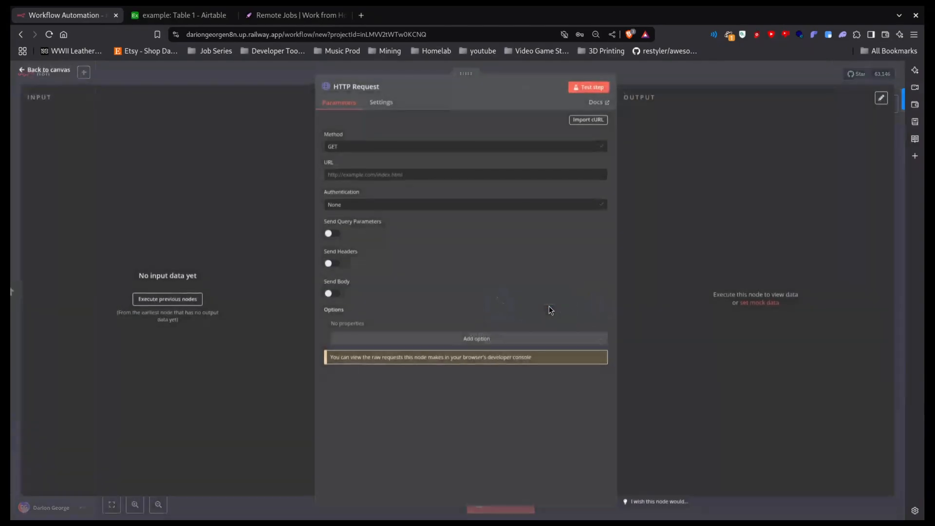
Import the copied fetch_job_openings cURL command into the HTTP Request node, replacing the existing command text
left_click(588, 122)
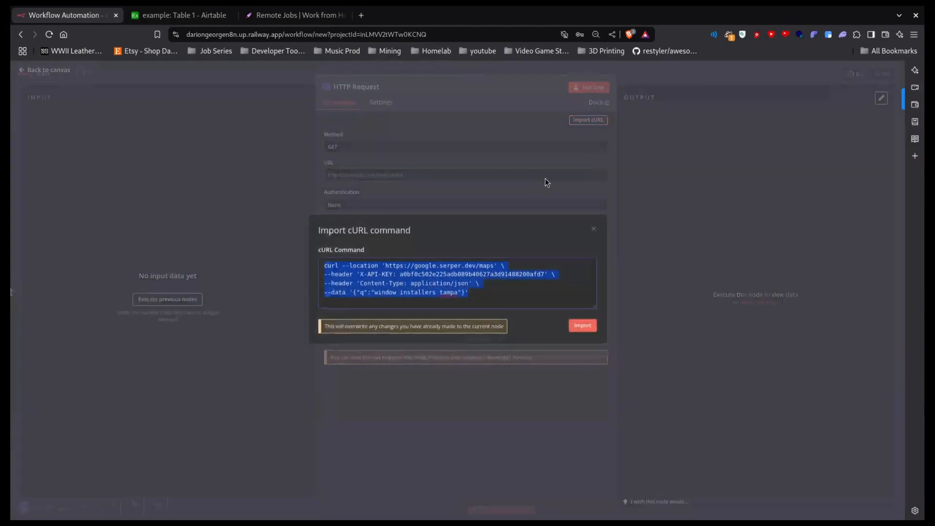
right_click(447, 287)
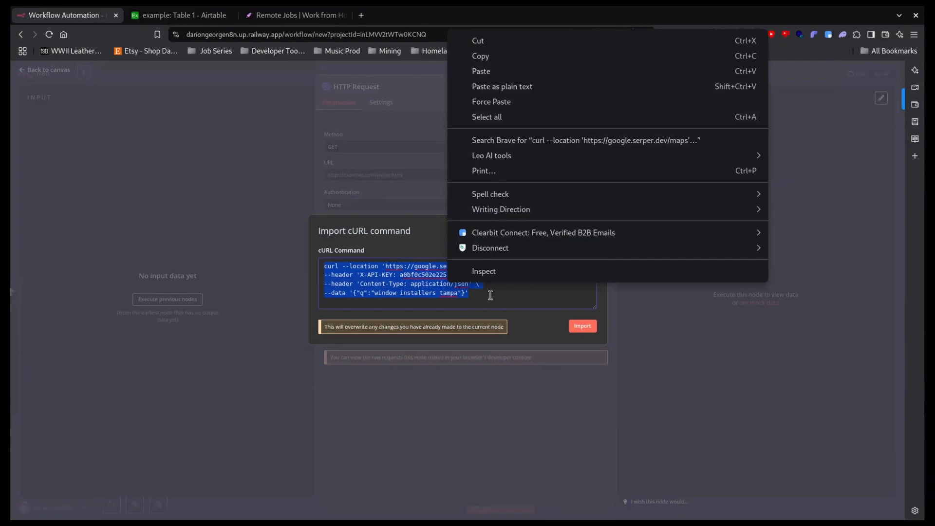
key("Escape")
key("ctrl+v")
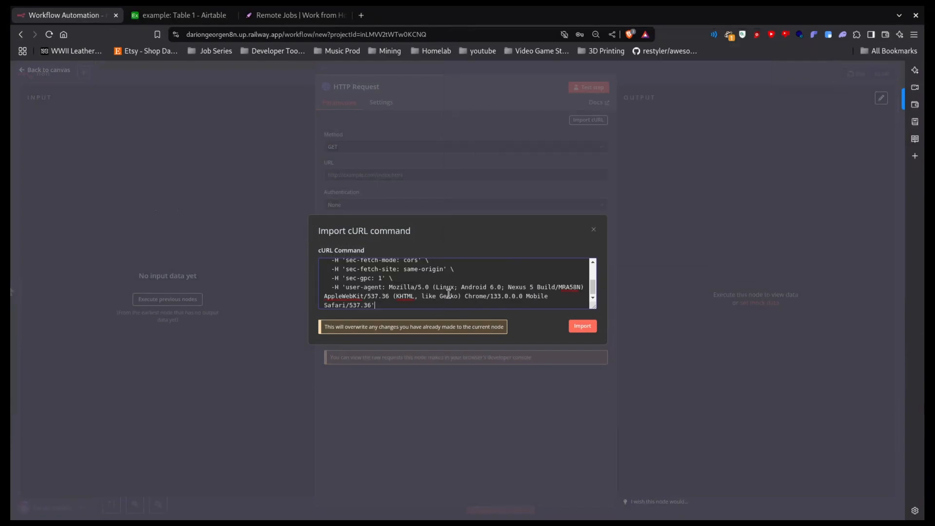
left_click(583, 326)
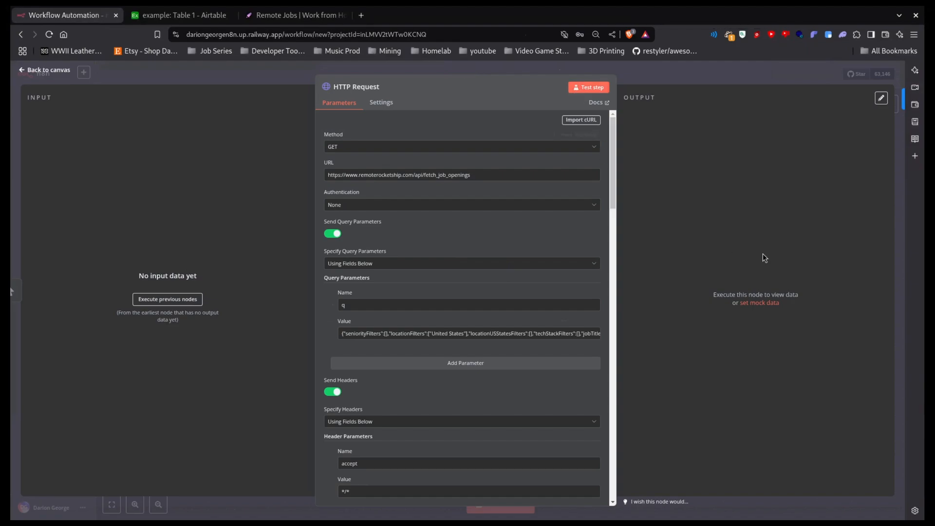
Test the HTTP Request node, view its output as JSON and as a table, and return to the canvas
left_click(596, 89)
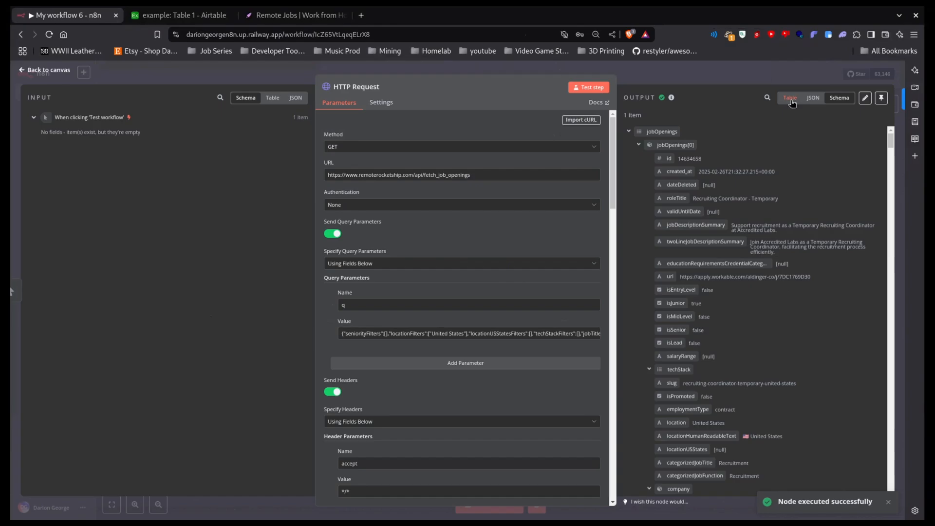
left_click(813, 97)
left_click(789, 98)
scroll(743, 173, "down", 5)
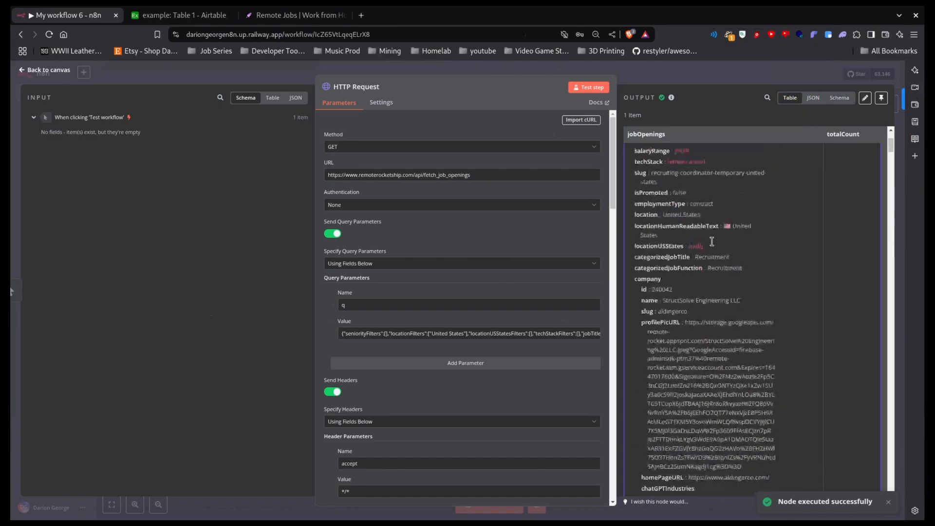
left_click(687, 72)
Move the trigger and HTTP Request nodes toward the canvas's left side and add a Split Out node after HTTP Request
left_click_drag(477, 299, 161, 292)
left_click_drag(589, 308, 272, 299)
left_click(341, 296)
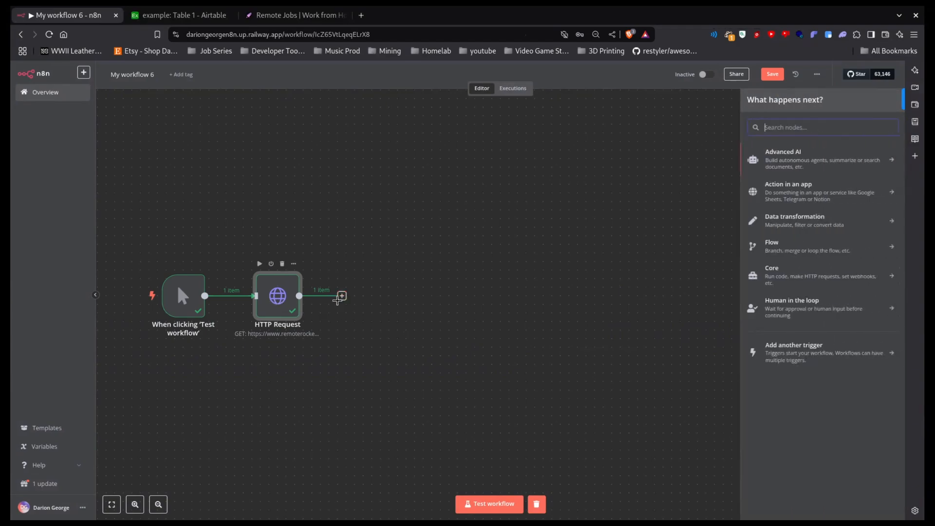
type("spli")
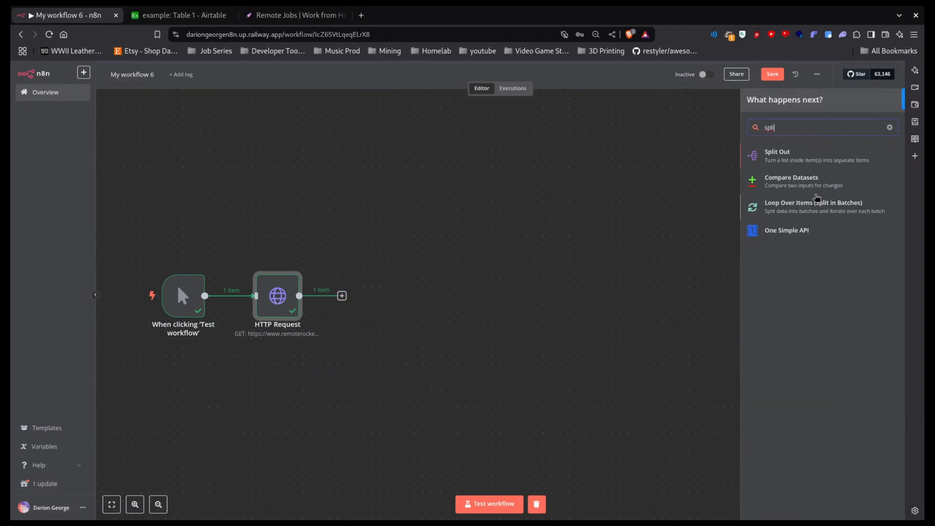
left_click(804, 154)
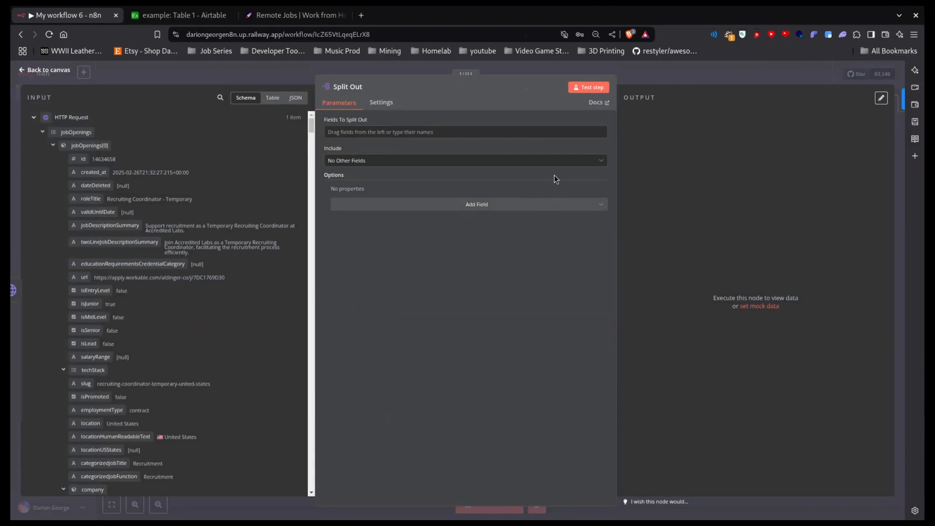
Set the Split Out node's Fields To Split Out to jobOpenings, test the node and return to the canvas
left_click_drag(75, 135, 389, 131)
left_click(591, 90)
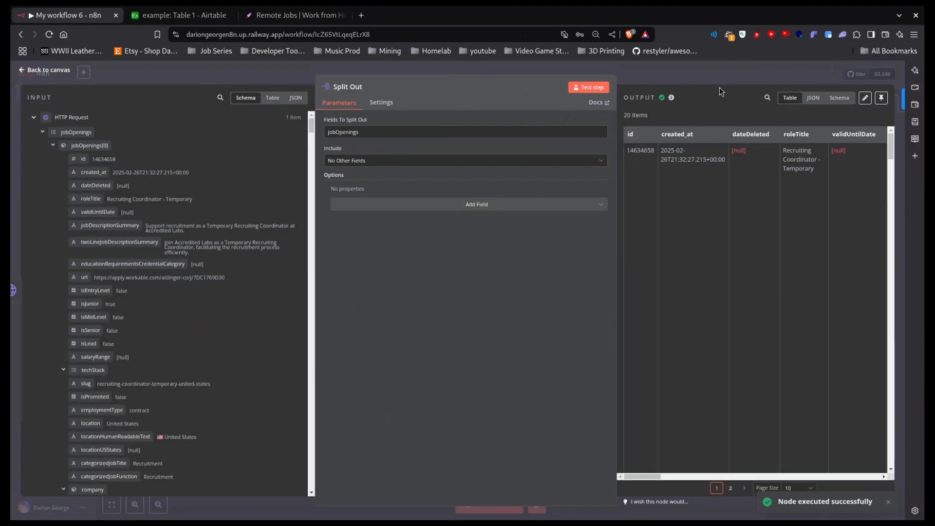
left_click(706, 80)
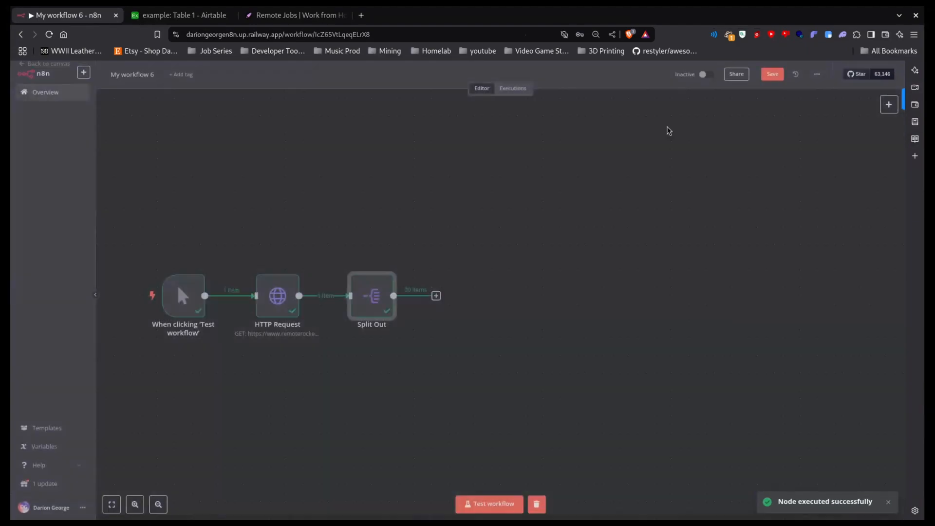
Examine the Split Out node's output items as JSON and return to the canvas
left_click(435, 296)
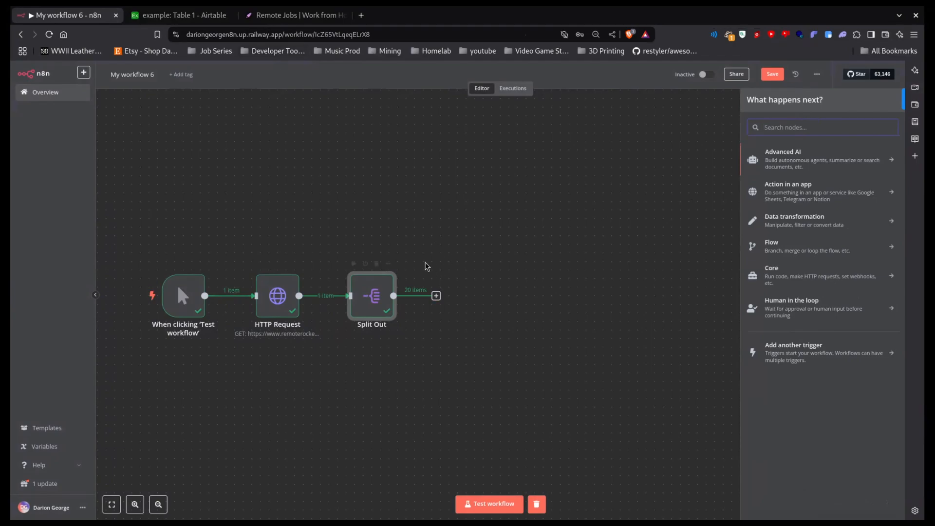
double_click(373, 294)
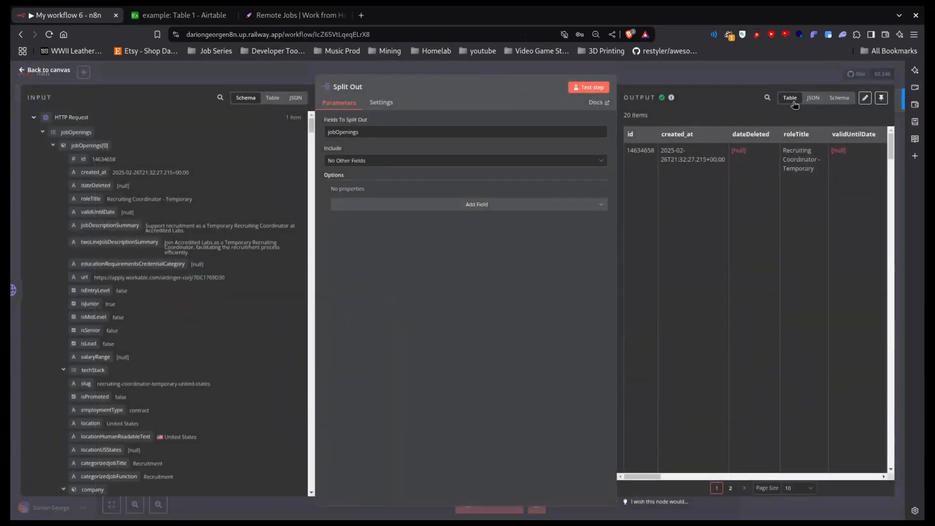
left_click(813, 99)
scroll(718, 183, "down", 5)
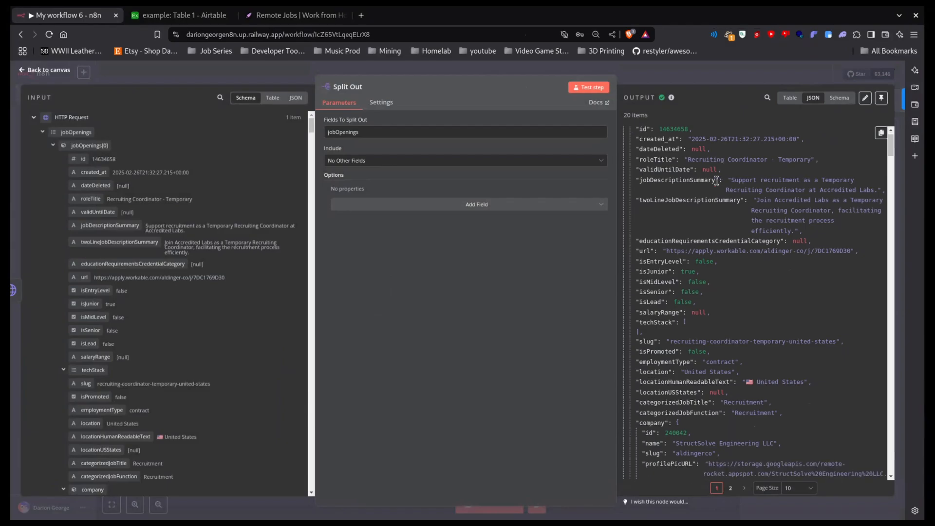
scroll(719, 182, "down", 8)
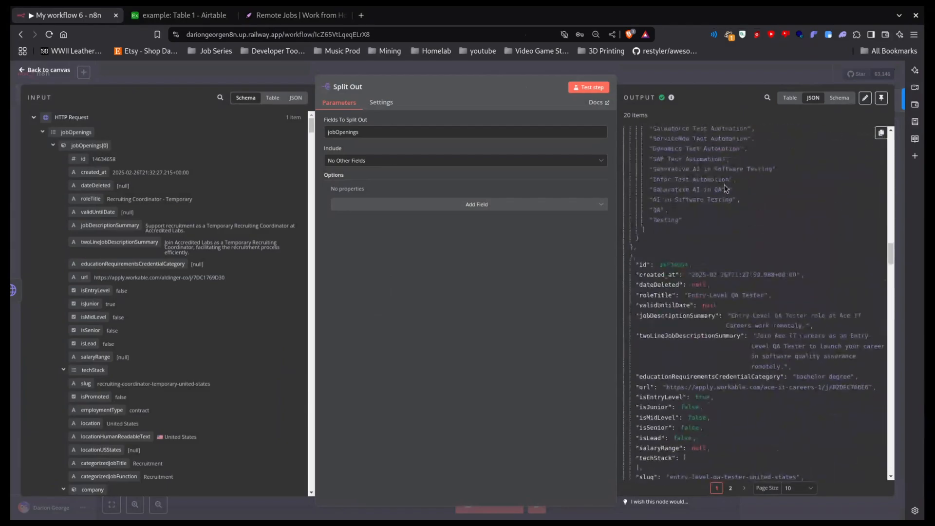
left_click(733, 79)
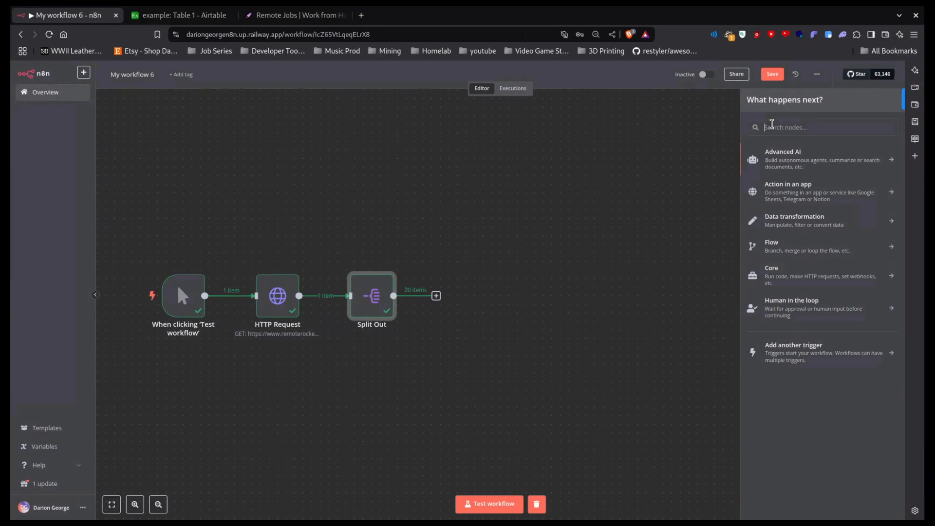
Add an Edit Fields node after Split Out and map roleTitle, jobDescriptionSummary, techStack and url from its input
type("edit")
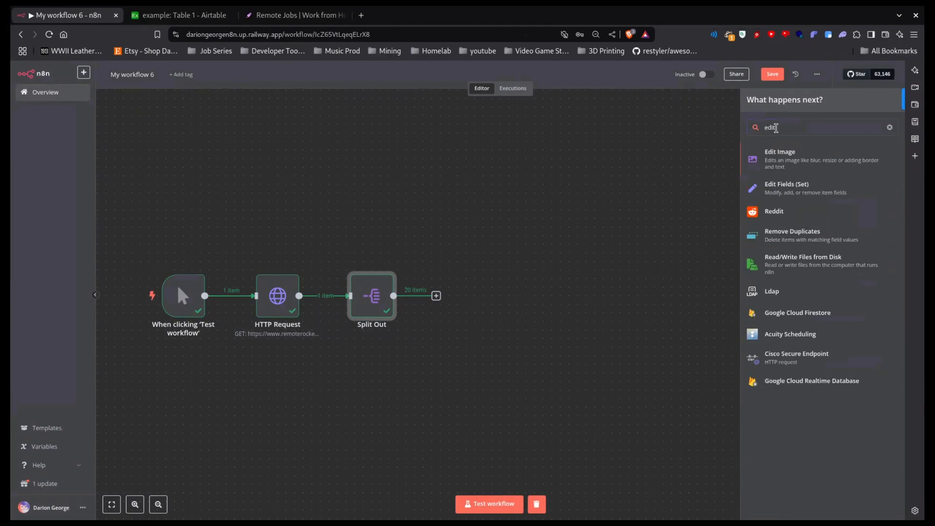
left_click(792, 190)
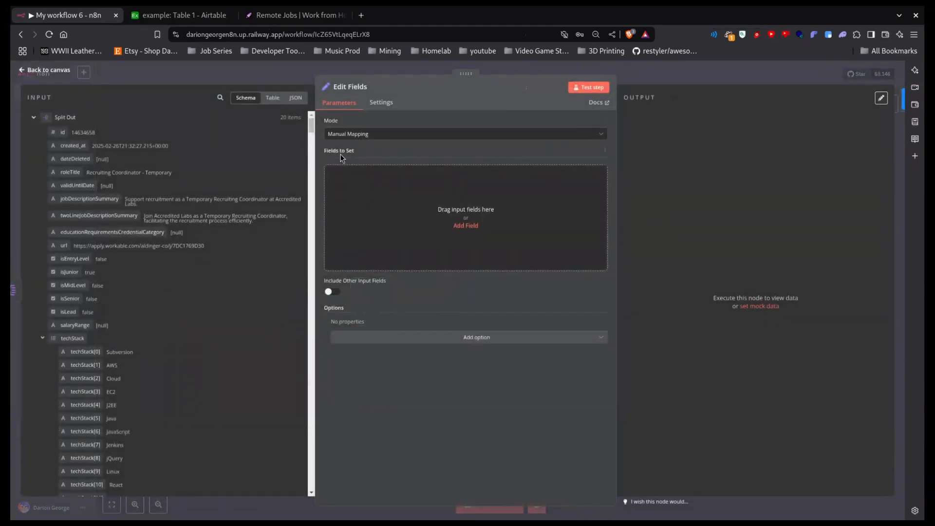
left_click_drag(71, 174, 390, 221)
left_click_drag(89, 199, 371, 227)
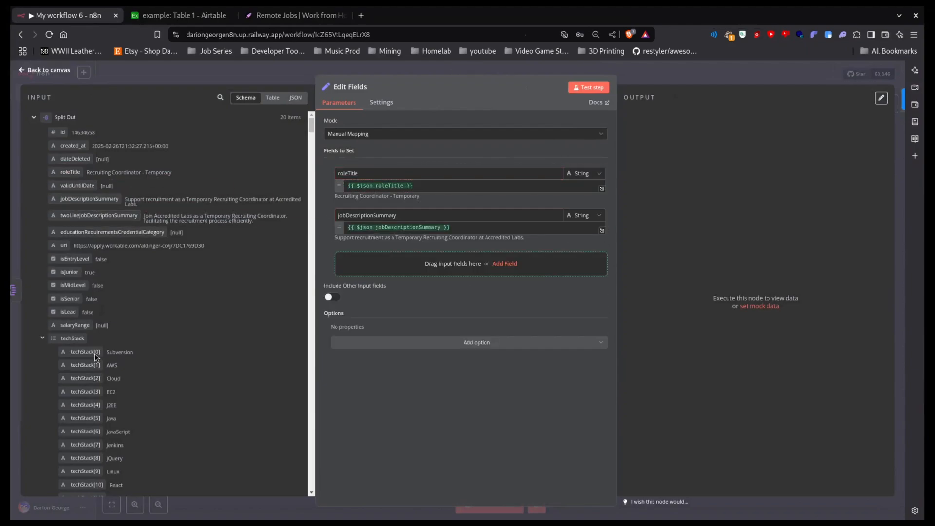
left_click_drag(73, 340, 378, 281)
left_click_drag(73, 338, 402, 270)
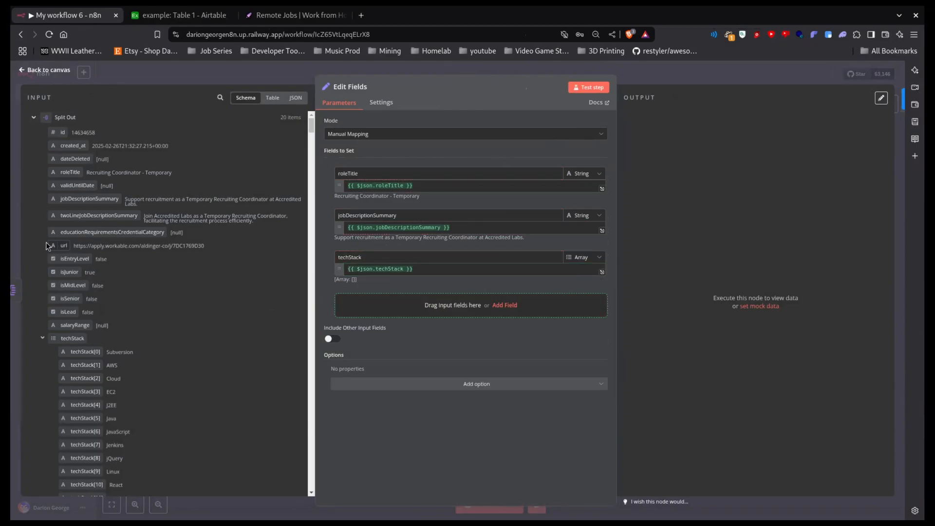
left_click_drag(64, 245, 370, 308)
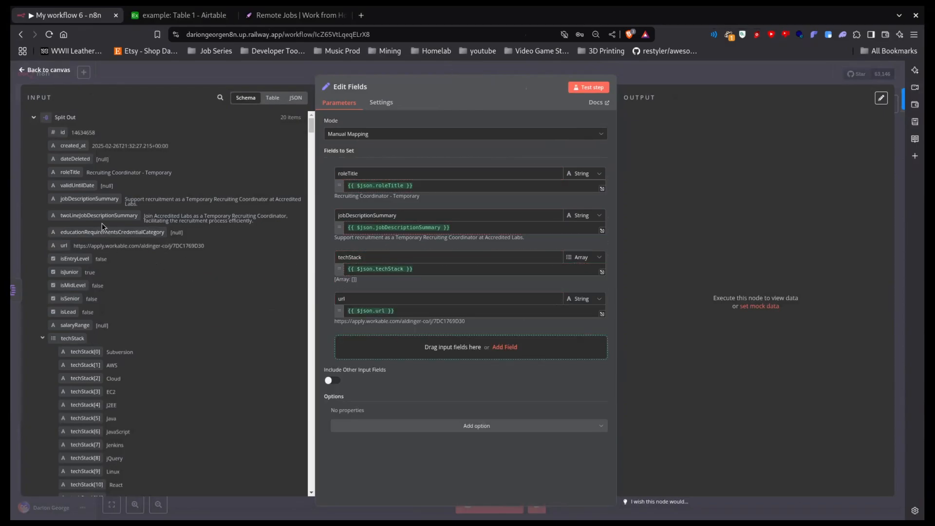
Examine the Split Out input schema of the Edit Fields node, including the techStack and company fields
scroll(141, 244, "down", 7)
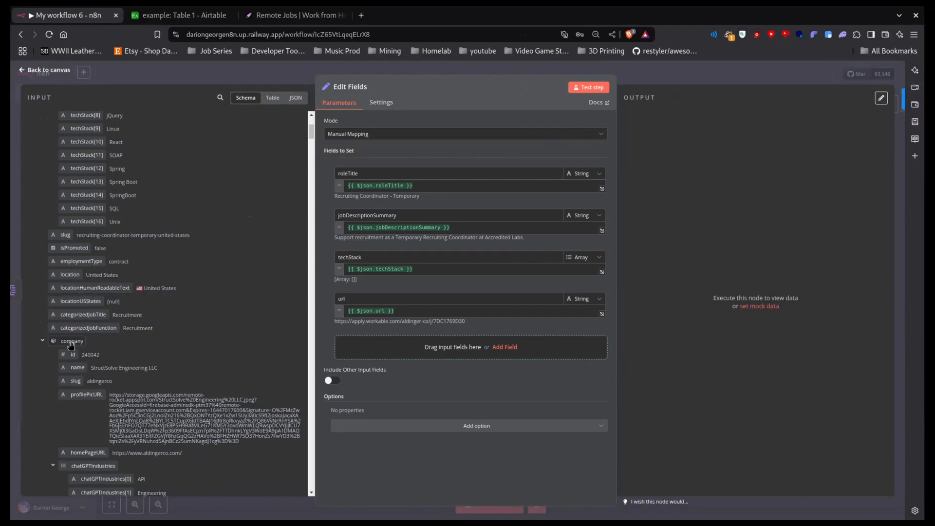
scroll(70, 345, "down", 4)
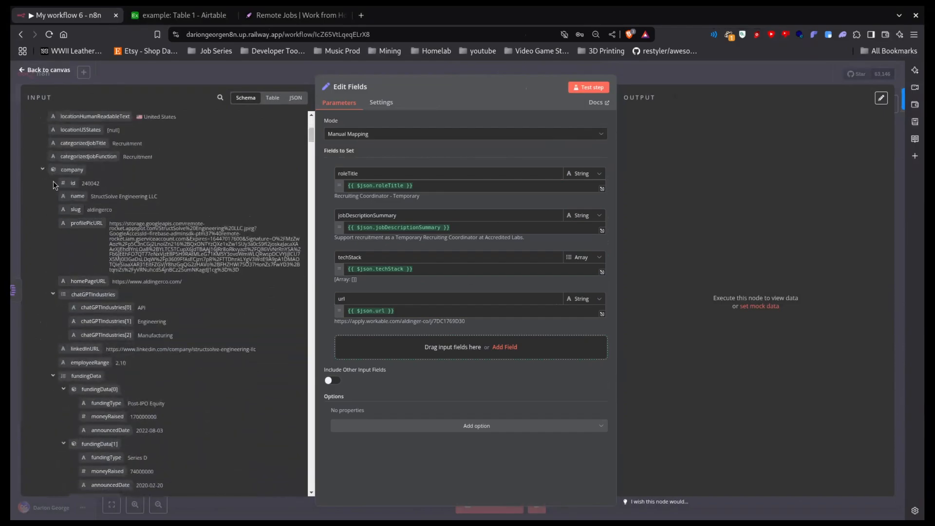
left_click(68, 170)
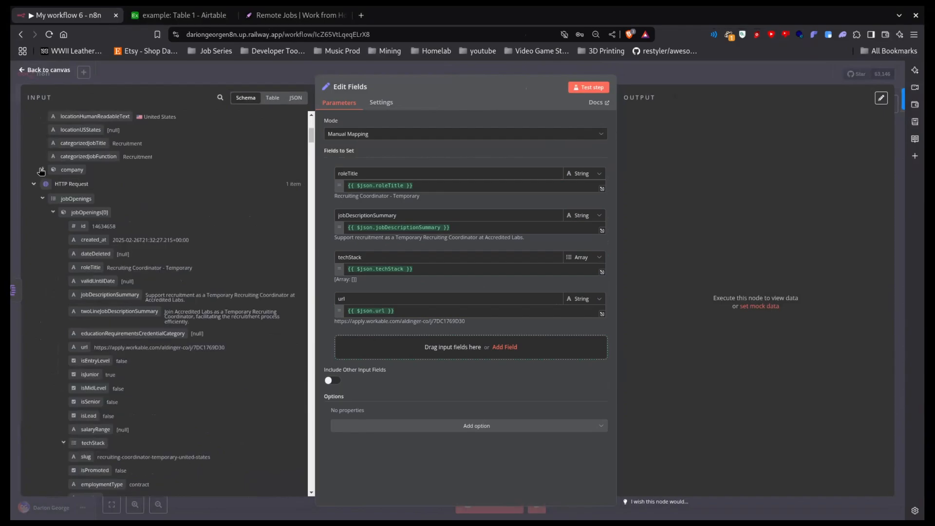
scroll(78, 204, "up", 3)
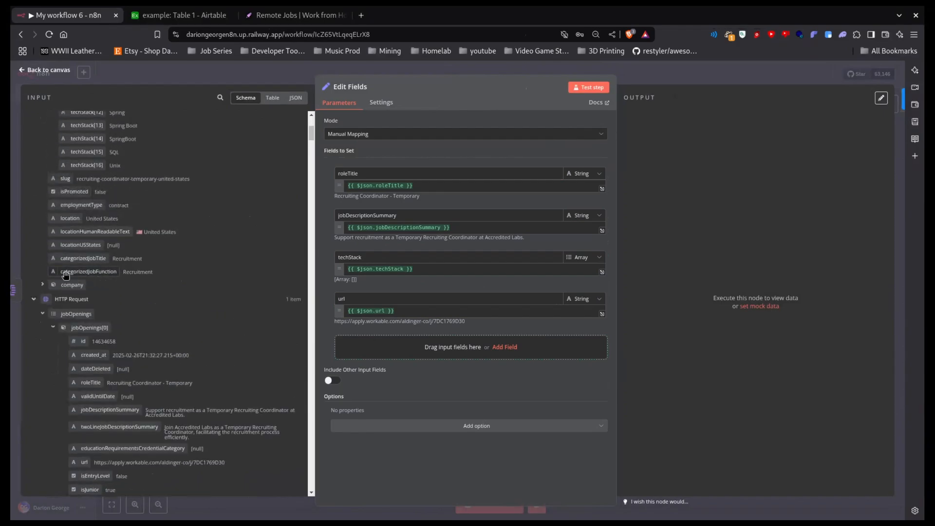
left_click(54, 287)
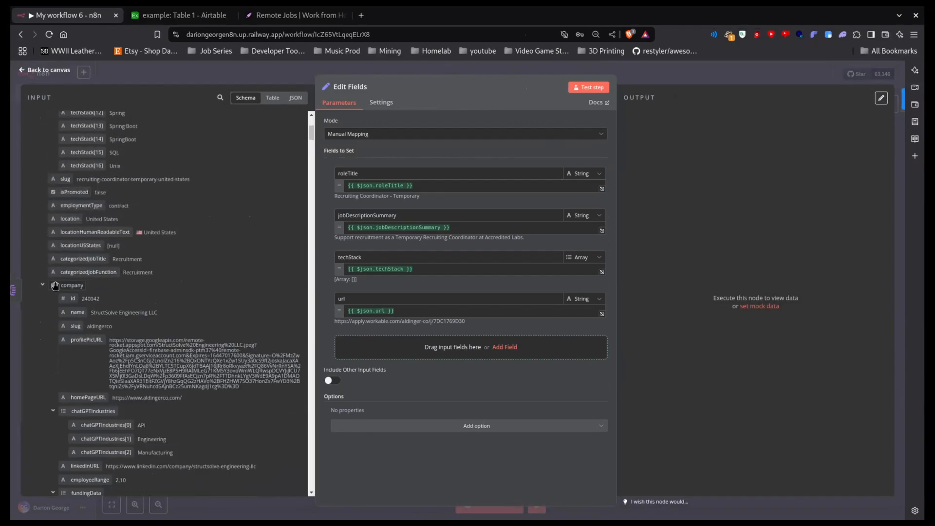
scroll(88, 264, "up", 1)
scroll(88, 263, "up", 3)
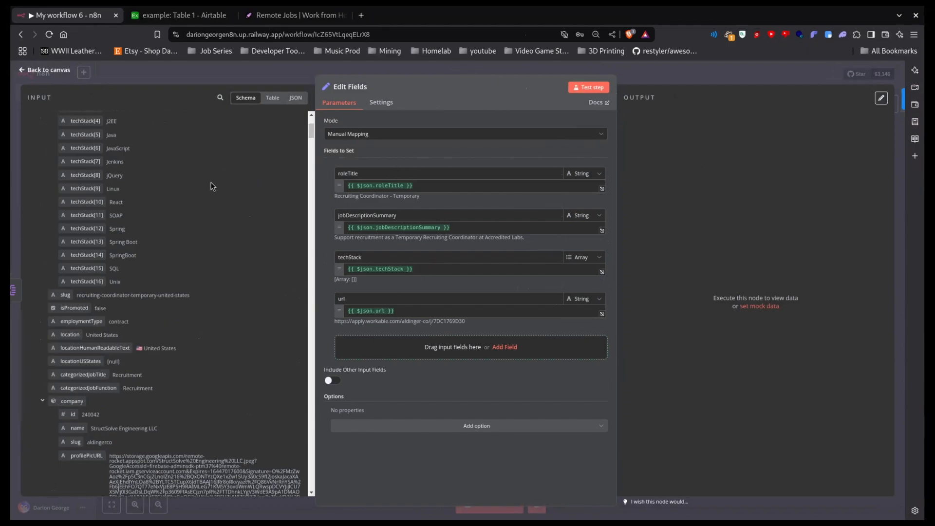
scroll(217, 187, "up", 5)
Test the Edit Fields node and look through its output items as JSON
left_click(602, 91)
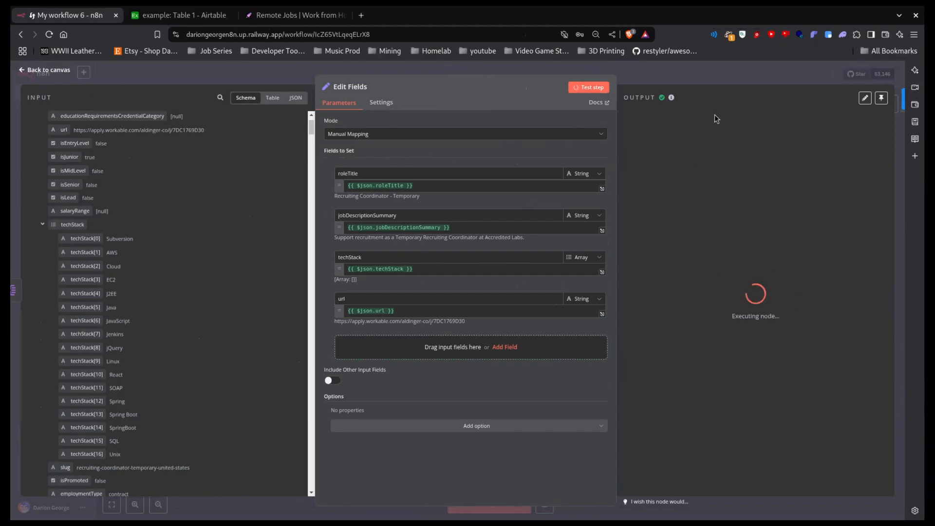
scroll(744, 193, "down", 5)
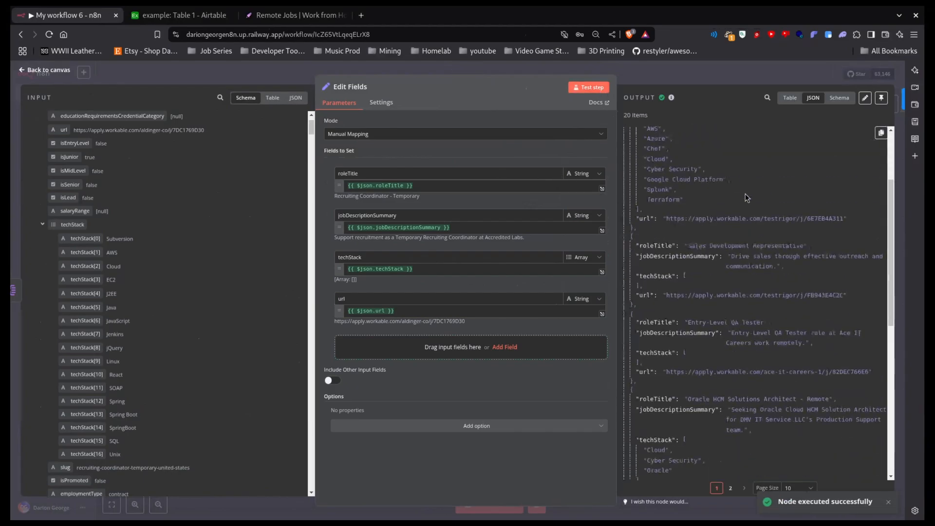
scroll(745, 193, "up", 10)
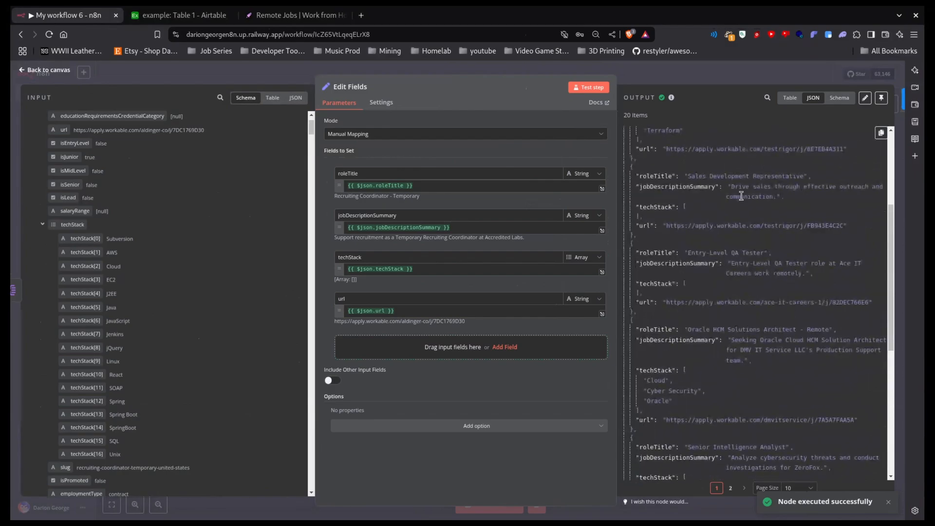
Display the Edit Fields output as a table, examine its rows and columns, and return to the canvas
left_click(789, 98)
scroll(730, 341, "down", 4)
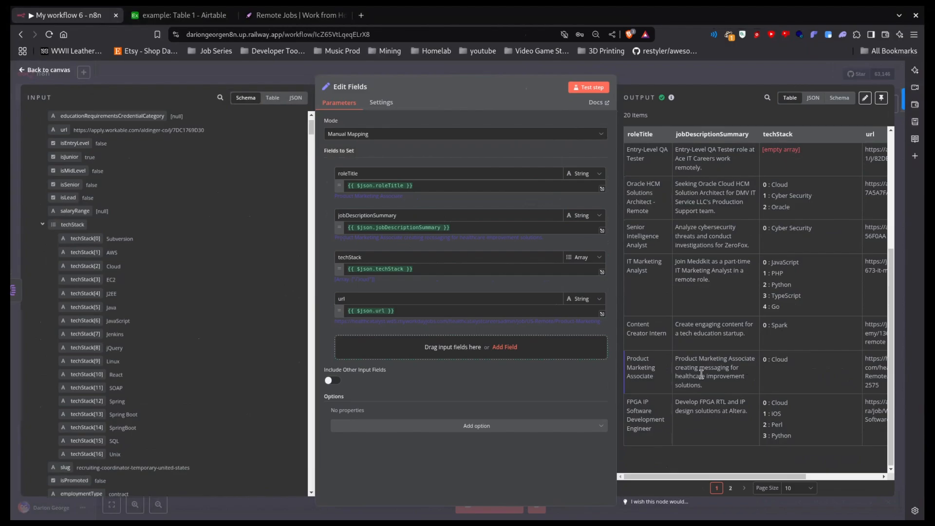
scroll(706, 374, "right", 3)
scroll(709, 367, "left", 2)
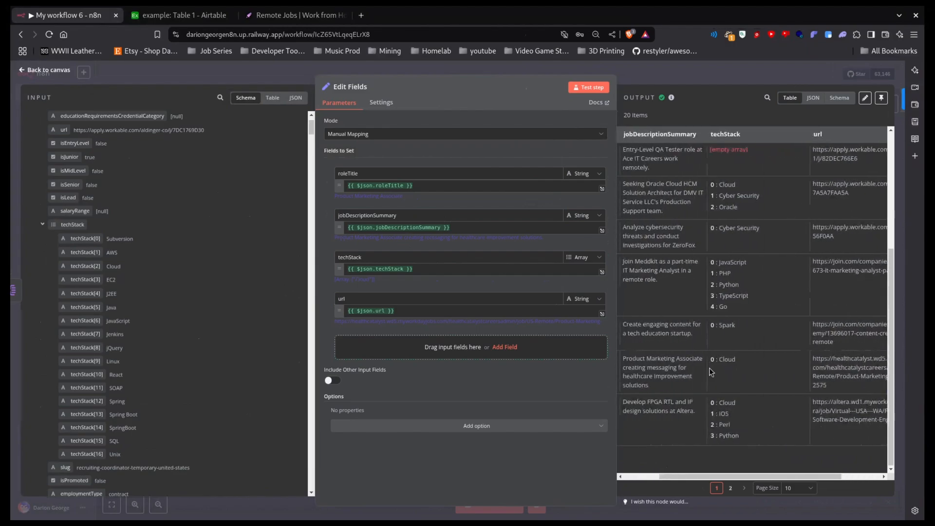
scroll(709, 372, "left", 2)
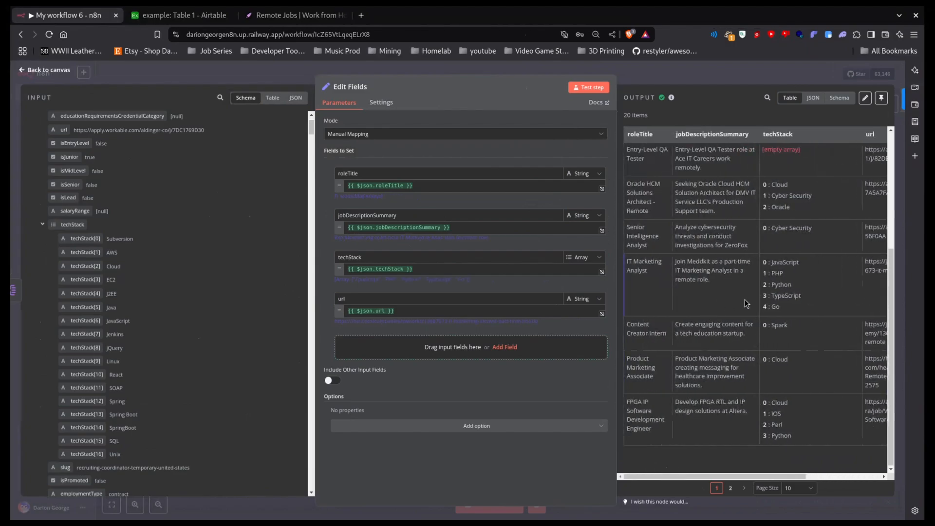
scroll(735, 292, "right", 3)
left_click(775, 82)
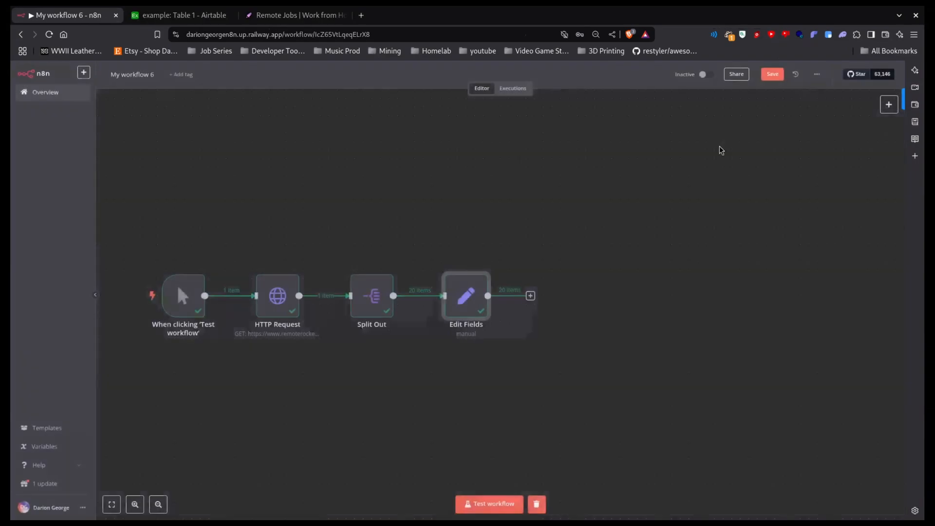
Open the node selection for the Edit Fields output, look at Table 1 of the example base in Airtable and return to n8n
left_click(531, 296)
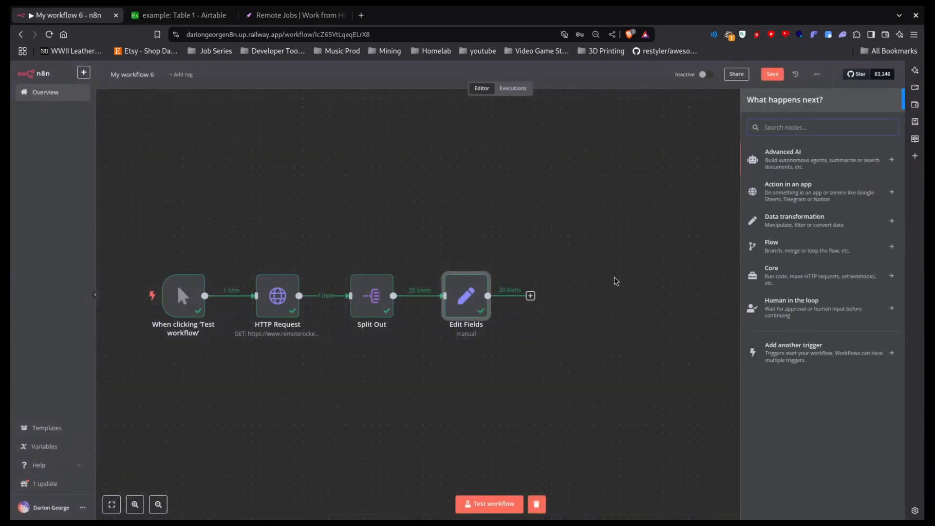
left_click(178, 15)
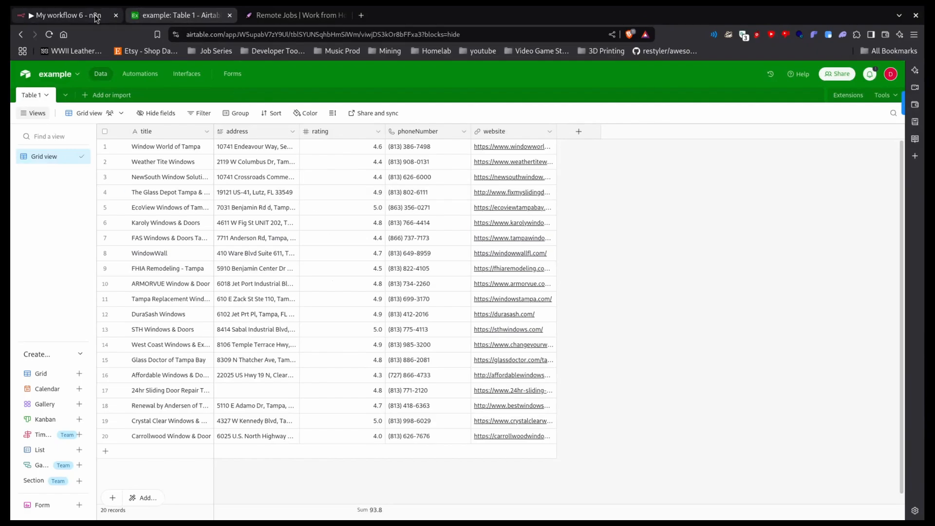
left_click(63, 16)
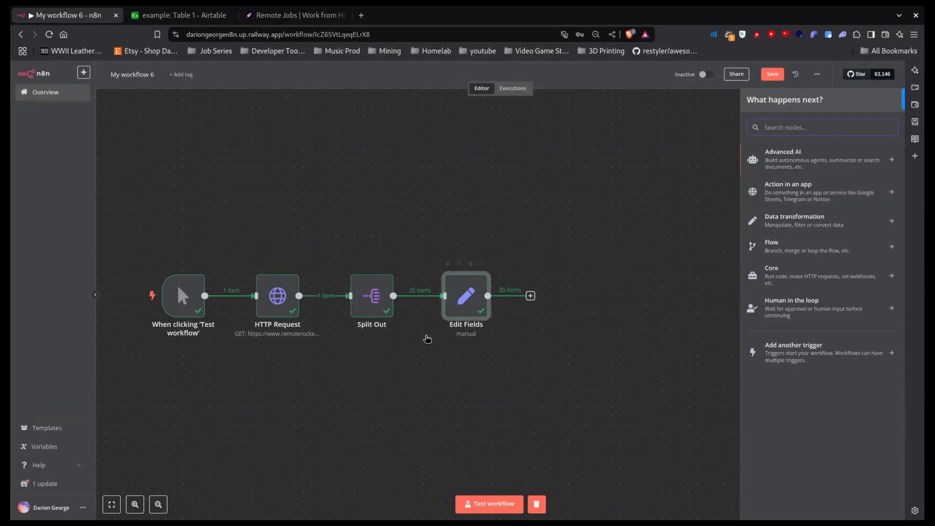
Switch to Remote Rocketship, review the search filters and the copy options of the fetch_job_openings request, and return to n8n
left_click(292, 15)
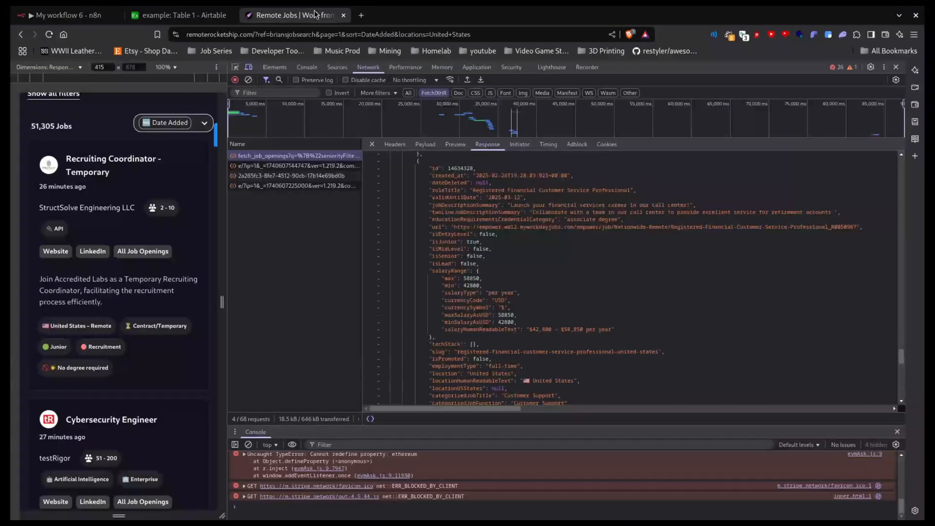
scroll(114, 133, "up", 3)
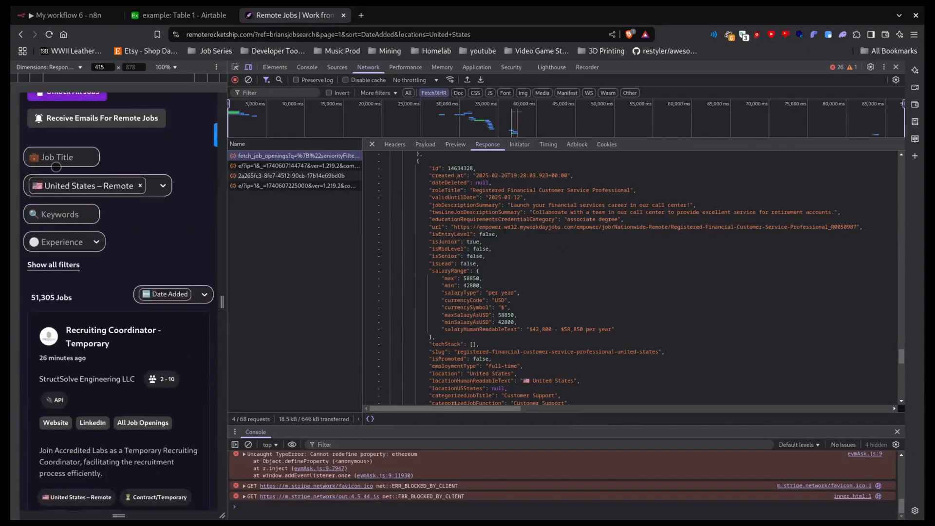
right_click(334, 159)
mouse_move(395, 247)
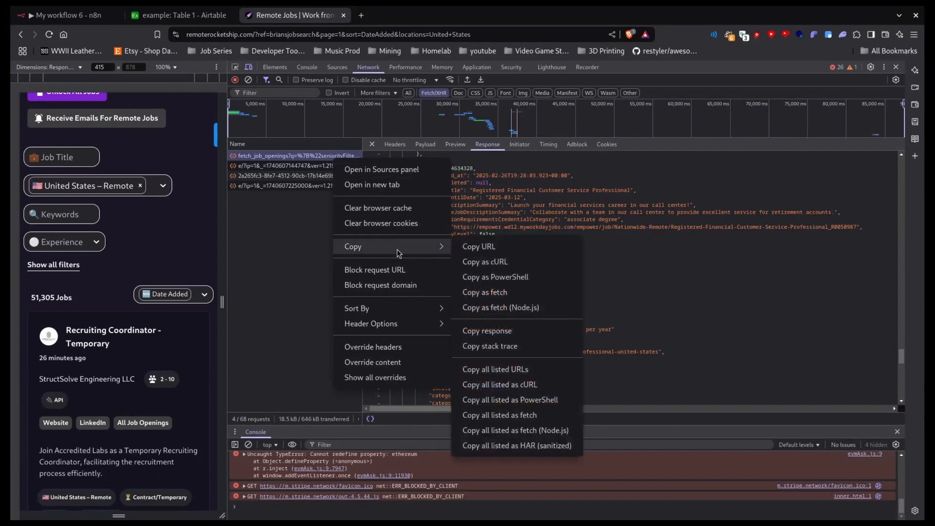
key("Escape")
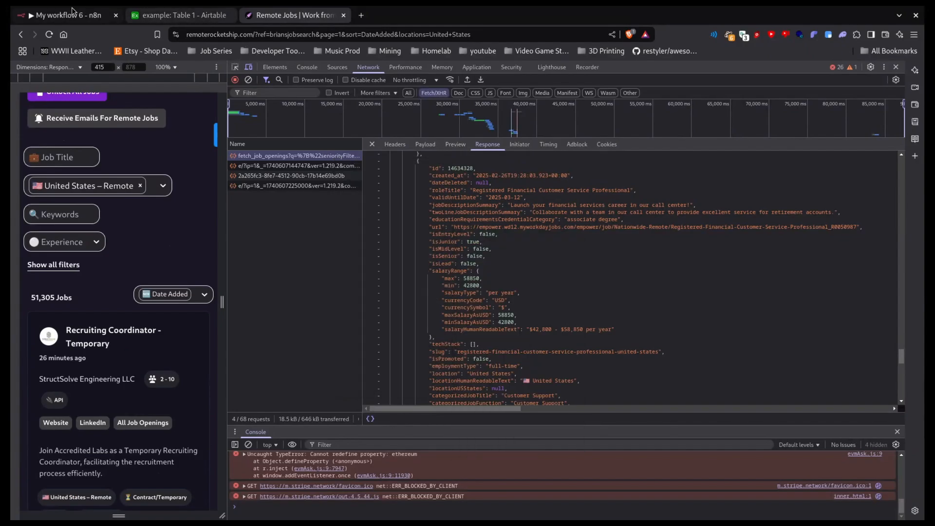
left_click(56, 13)
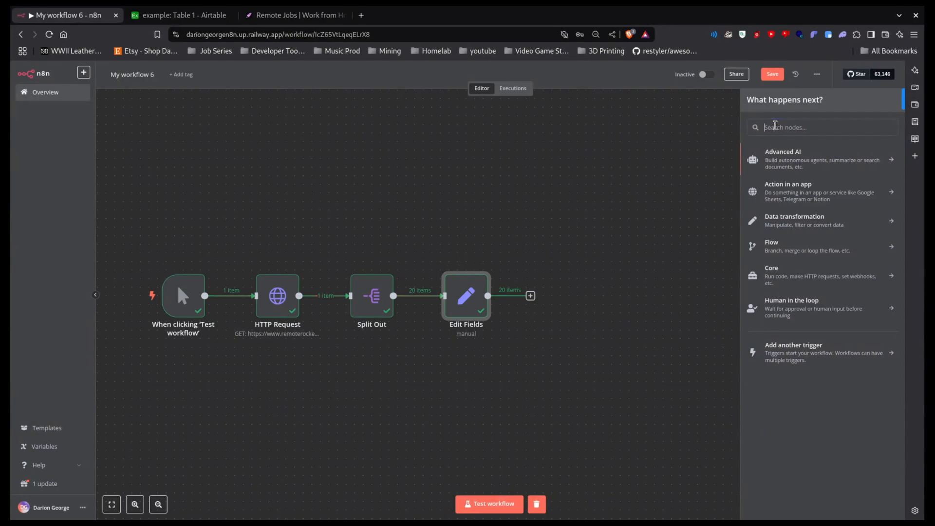
Add an Airtable node with the Create or update a record action after Edit Fields
type("aire")
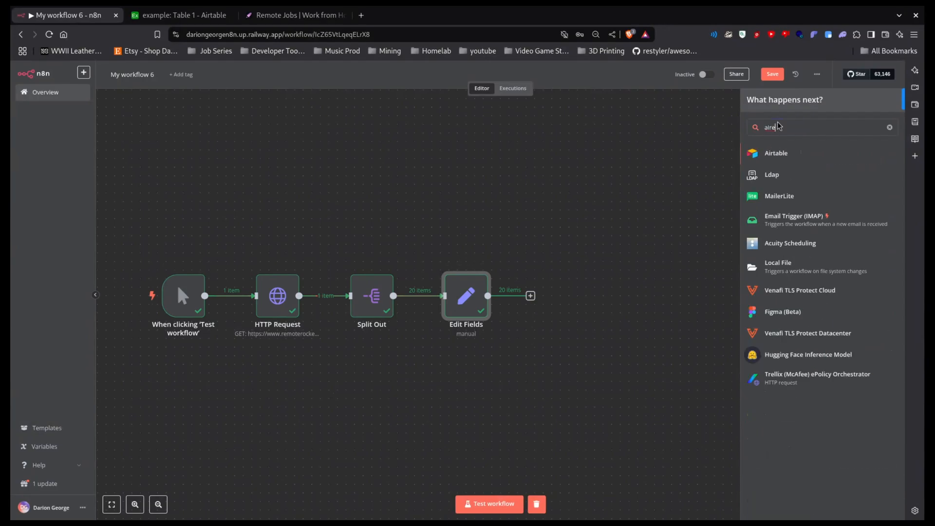
left_click(780, 154)
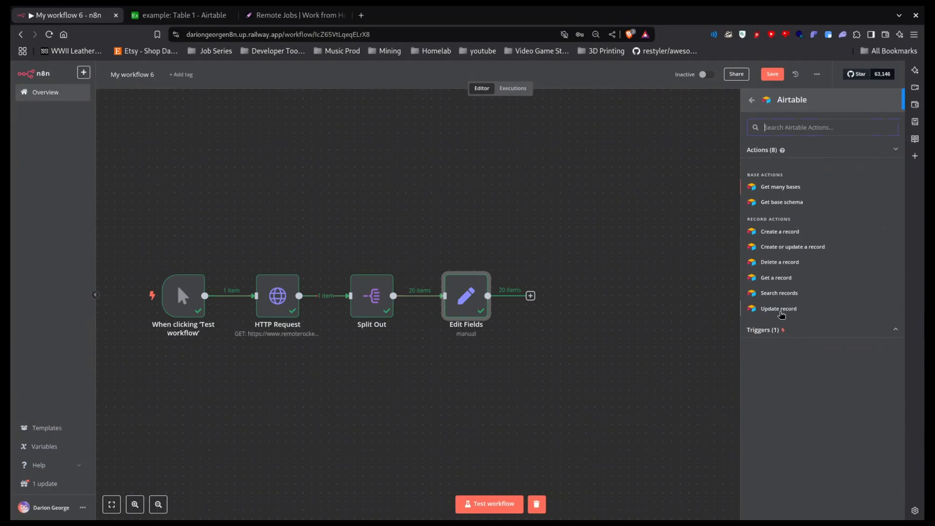
left_click(795, 250)
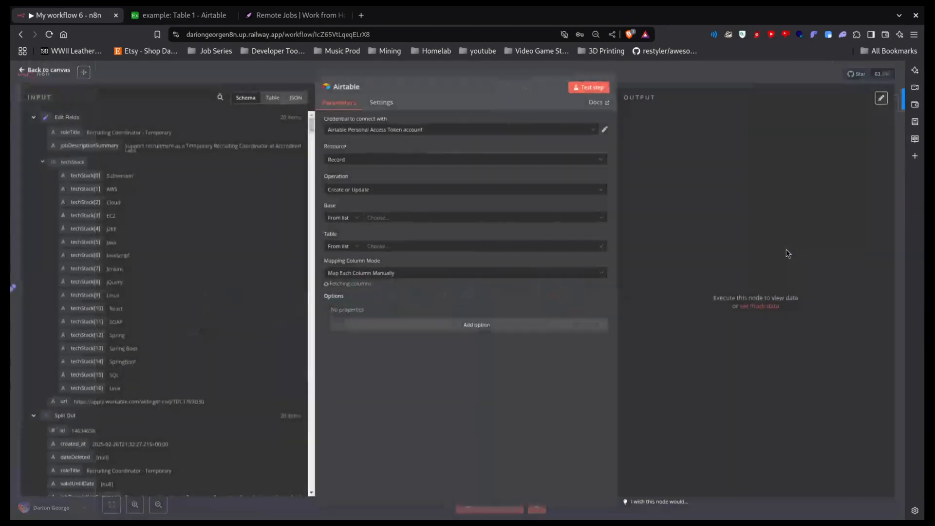
Set the Airtable node's base to example and its table to Table 1, look over the column mapping and return to the canvas
left_click(397, 223)
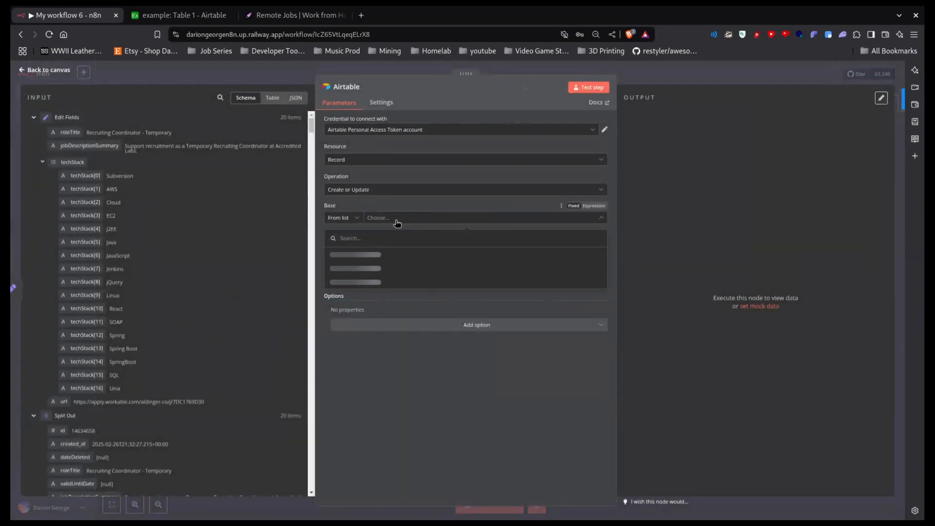
left_click(384, 254)
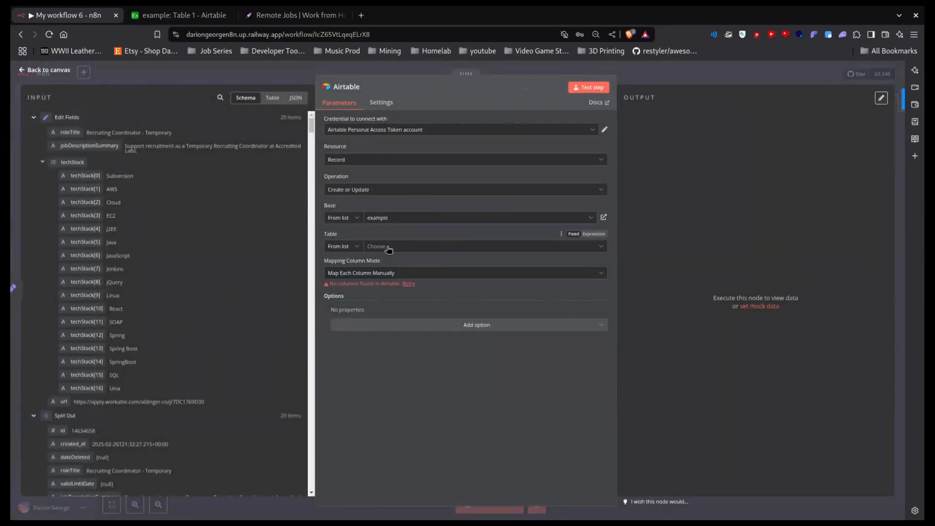
left_click(389, 247)
left_click(376, 282)
scroll(391, 239, "down", 2)
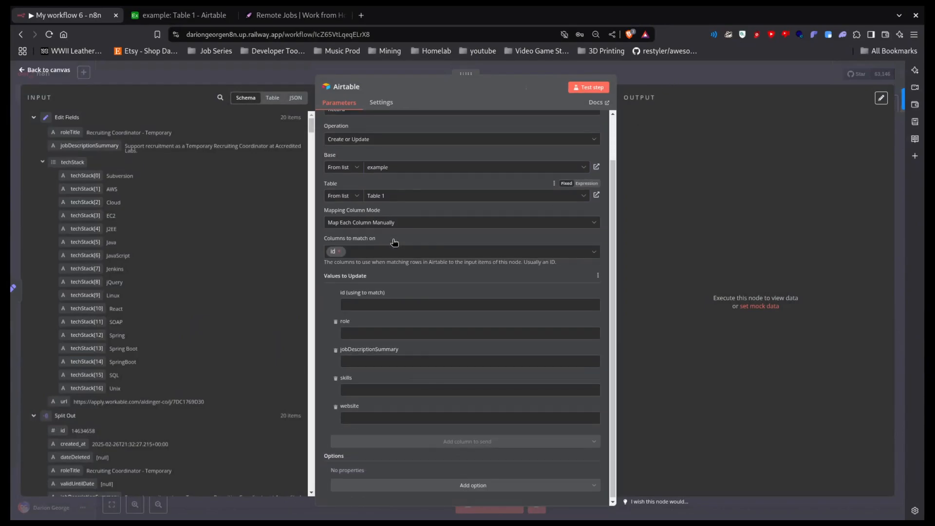
left_click(666, 81)
Compare the columns of Airtable's Table 1 with the fields mapped in n8n's Edit Fields node
left_click(204, 17)
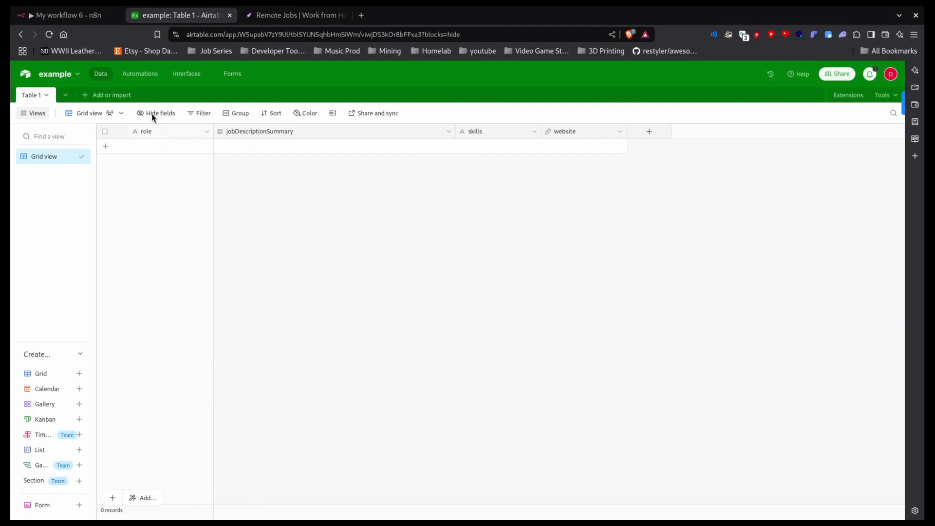
key("ctrl+shift+Tab")
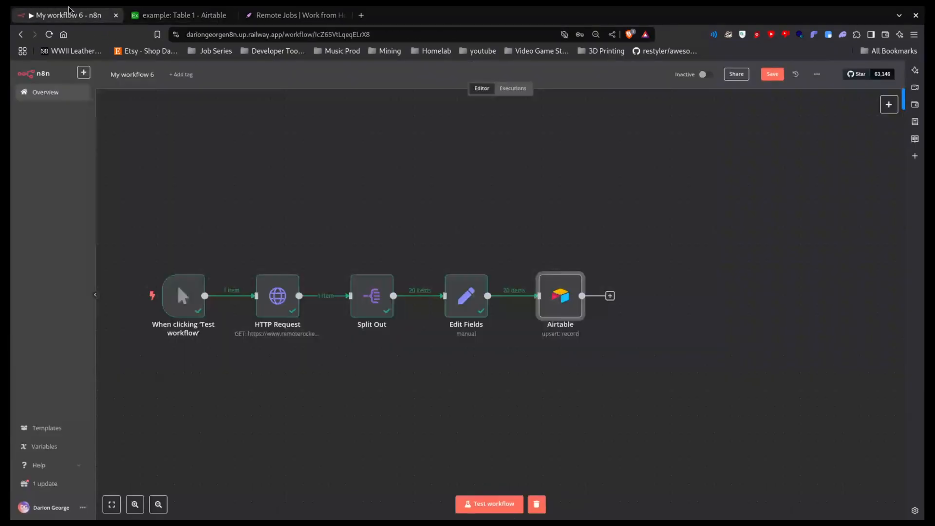
double_click(459, 304)
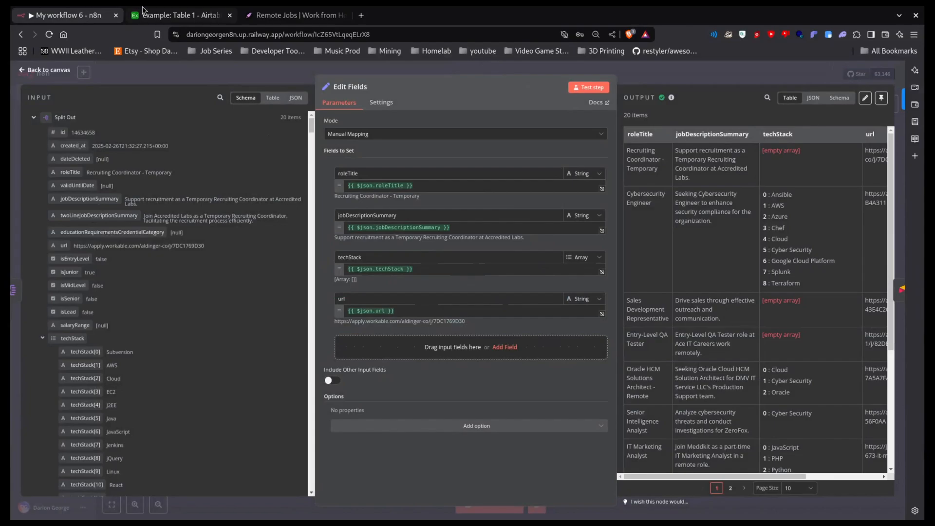
left_click(156, 14)
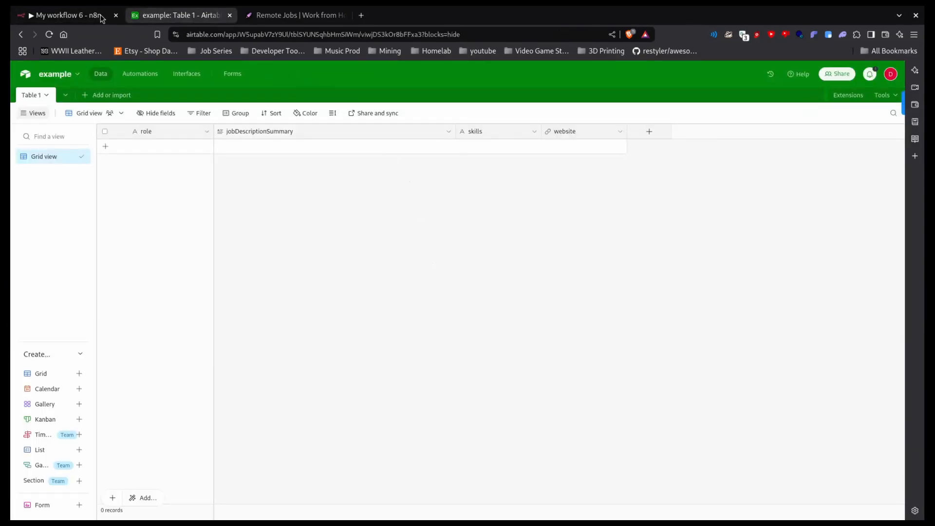
left_click(68, 15)
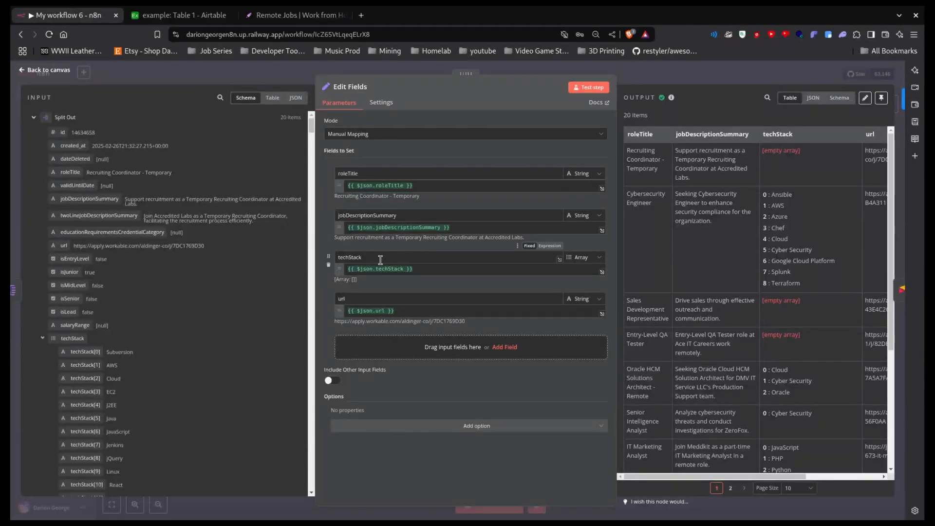
Switch to Airtable, inspect the field types of Table 1's website, skills, jobDescriptionSummary and role columns, and compare them with the Edit Fields input in n8n
left_click(218, 13)
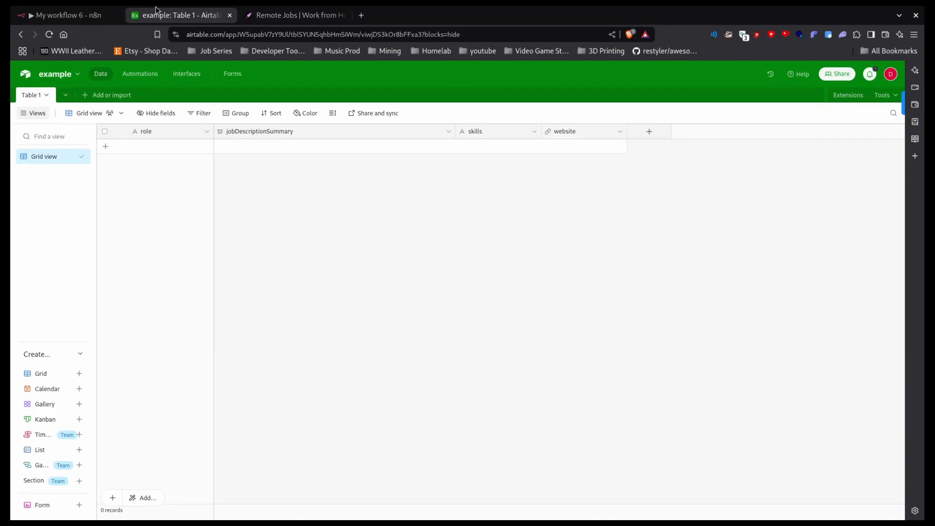
double_click(568, 131)
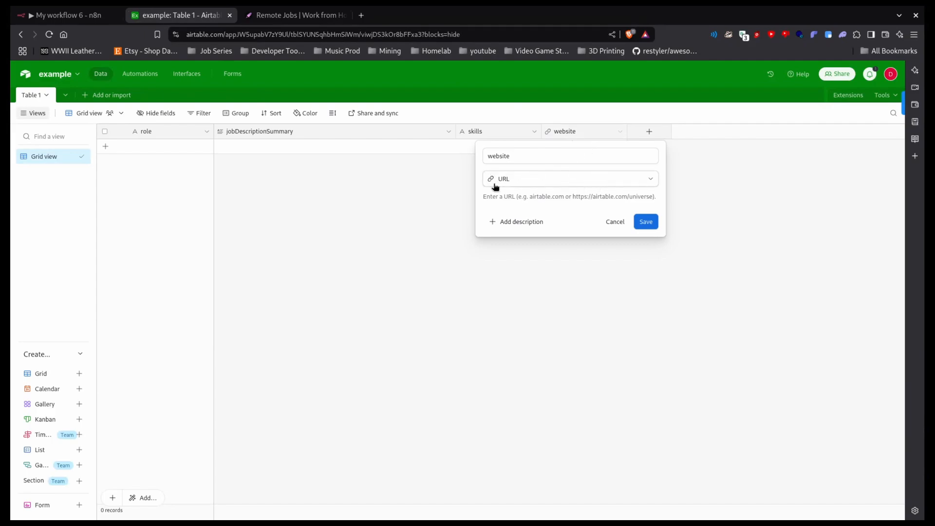
double_click(494, 136)
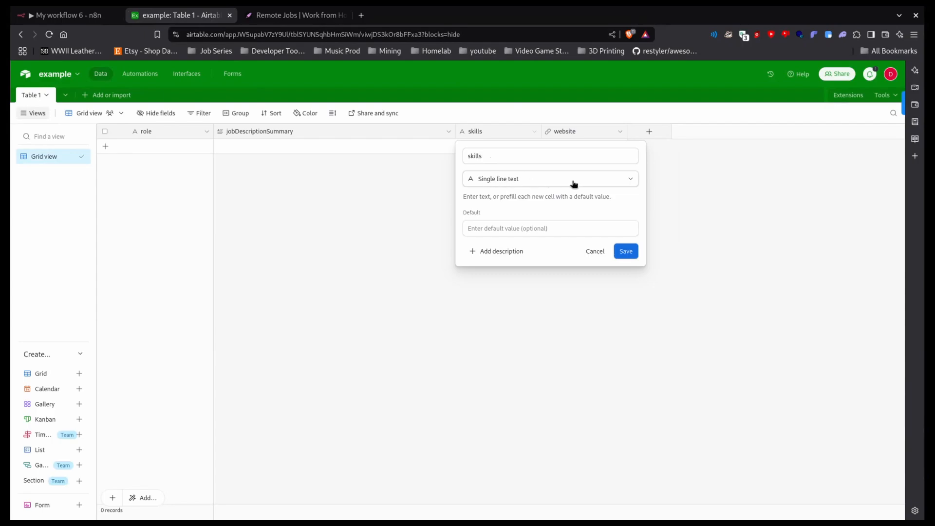
left_click(306, 134)
double_click(305, 133)
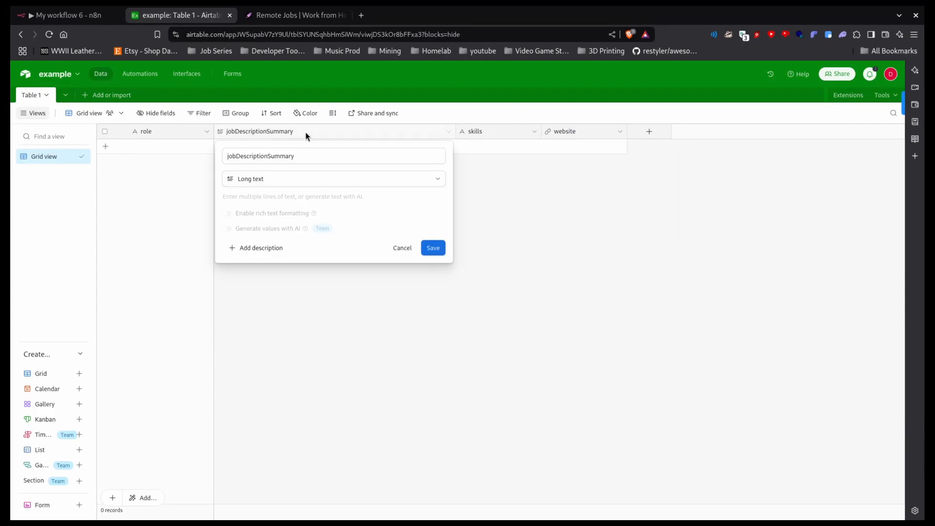
left_click(305, 132)
double_click(278, 130)
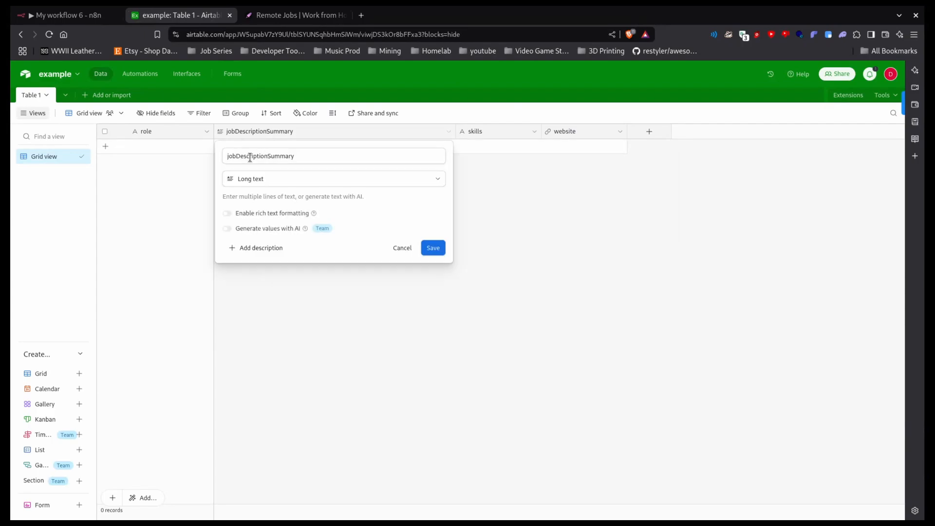
double_click(139, 132)
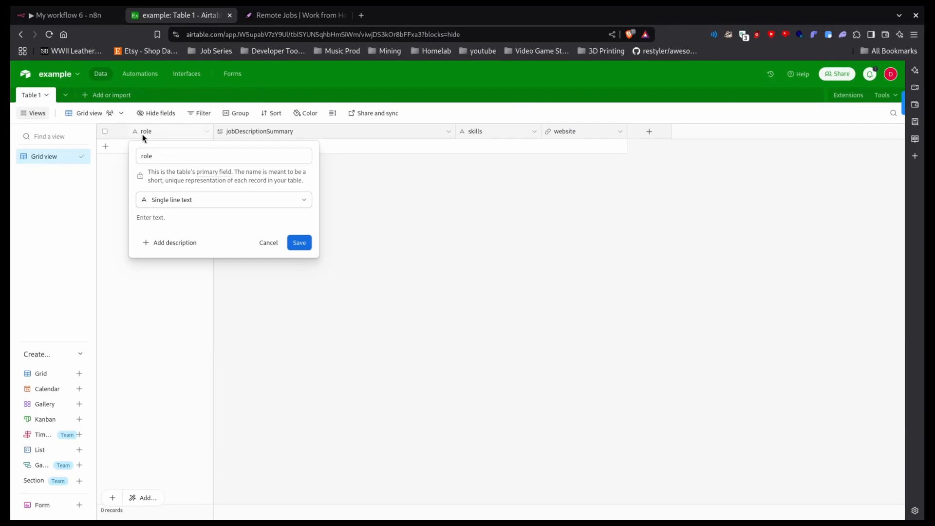
left_click(99, 15)
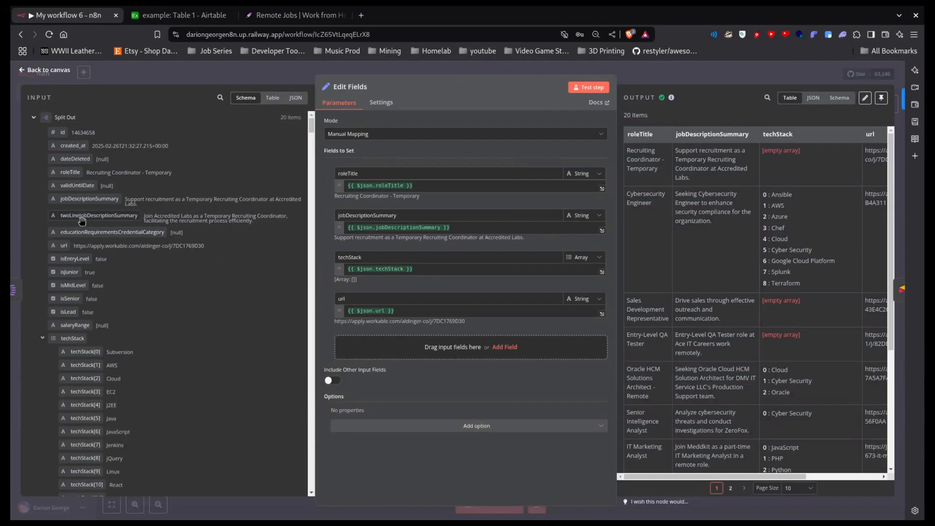
scroll(91, 201, "down", 3)
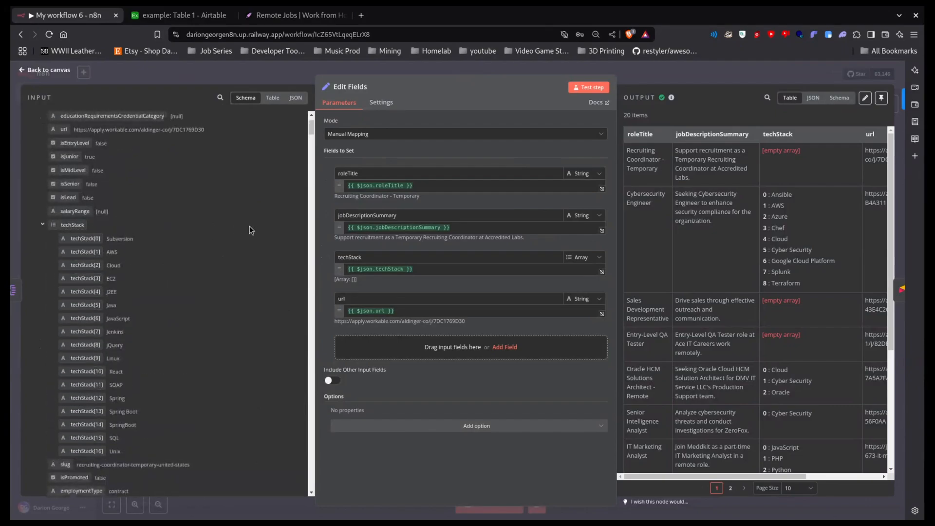
left_click(162, 19)
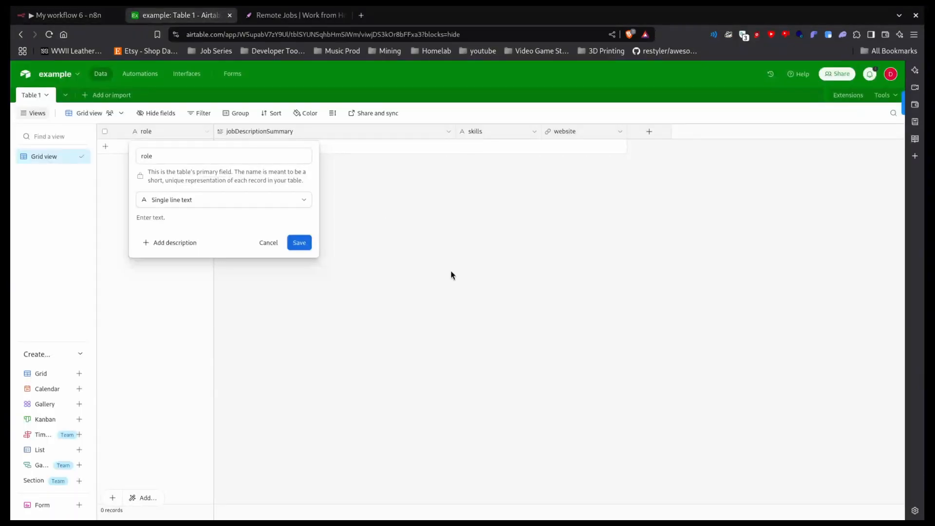
key("Escape")
Return to the n8n canvas, test the Airtable node on its own and check the records arriving in Table 1
left_click(100, 20)
left_click(655, 77)
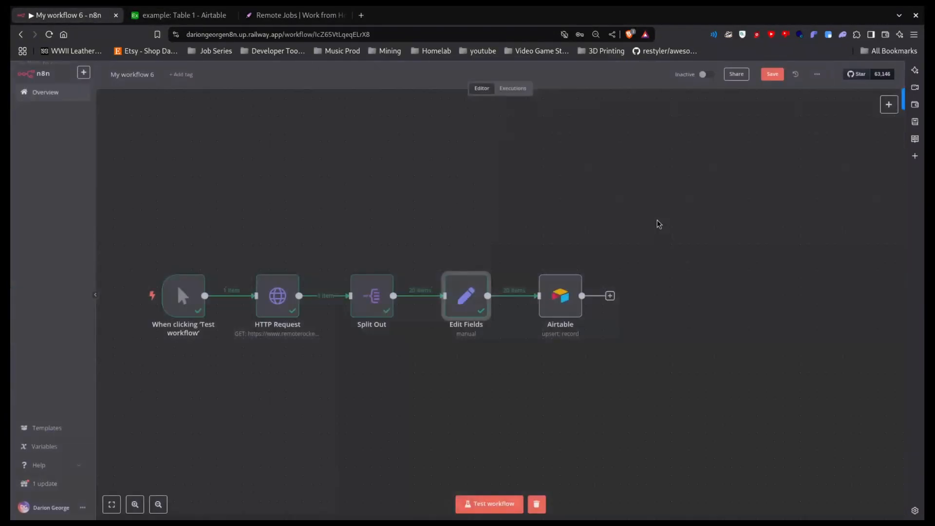
mouse_move(545, 273)
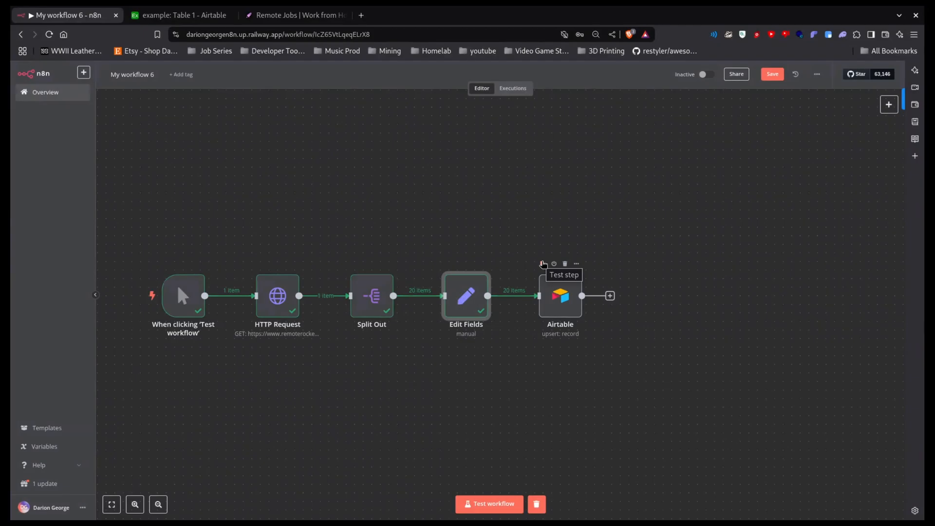
left_click(542, 263)
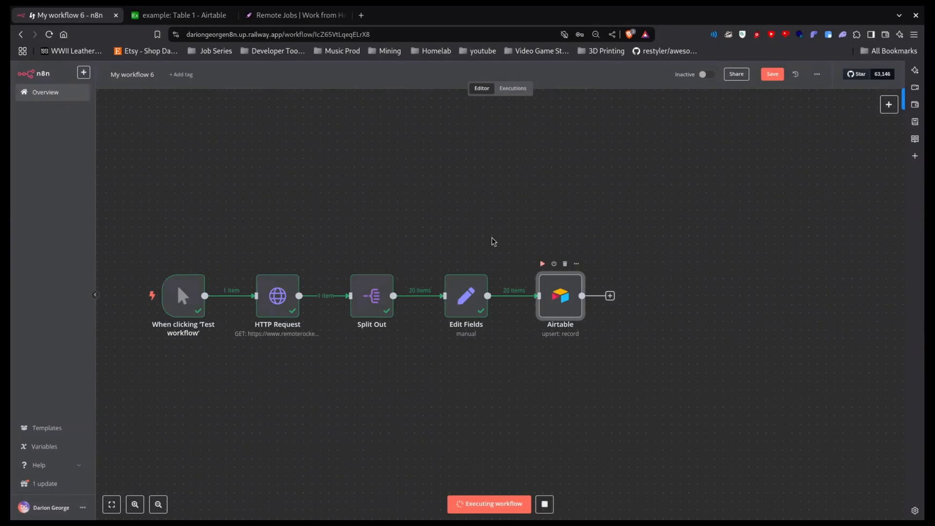
left_click(199, 20)
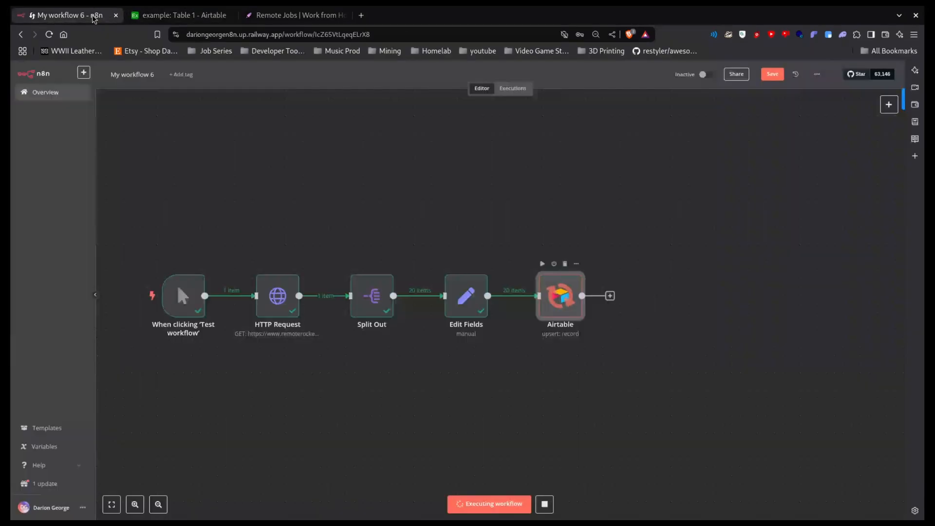
left_click(68, 15)
left_click(190, 15)
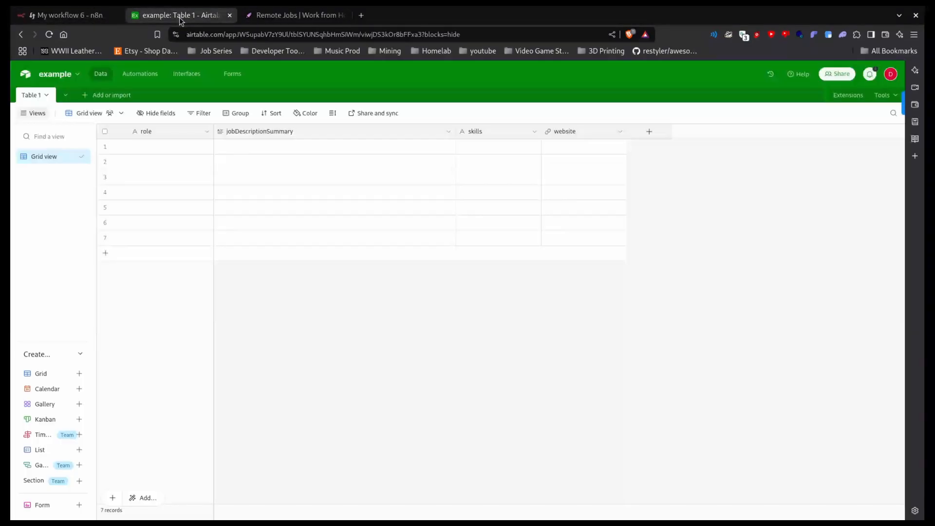
In n8n's Airtable node, map roleTitle to role, jobDescriptionSummary to jobDescriptionSummary, url to website and techStack to skills
left_click(88, 18)
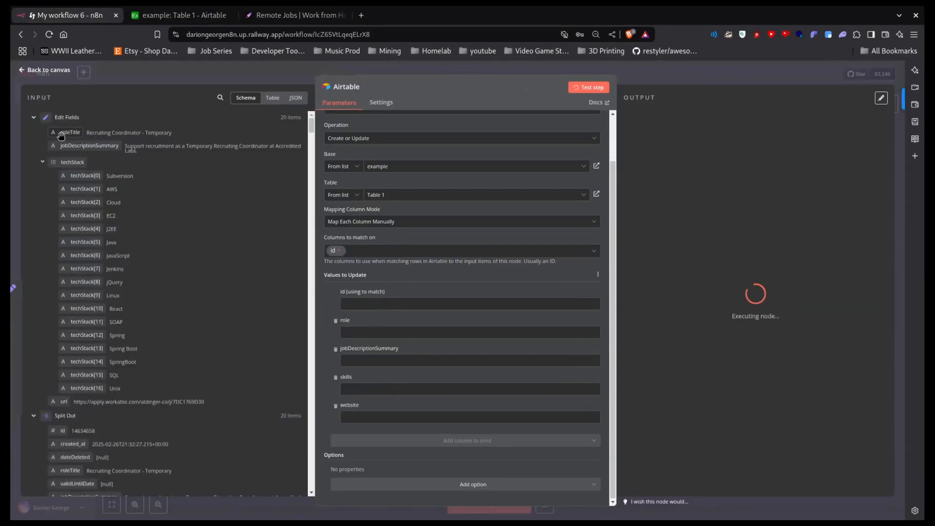
left_click_drag(70, 132, 370, 333)
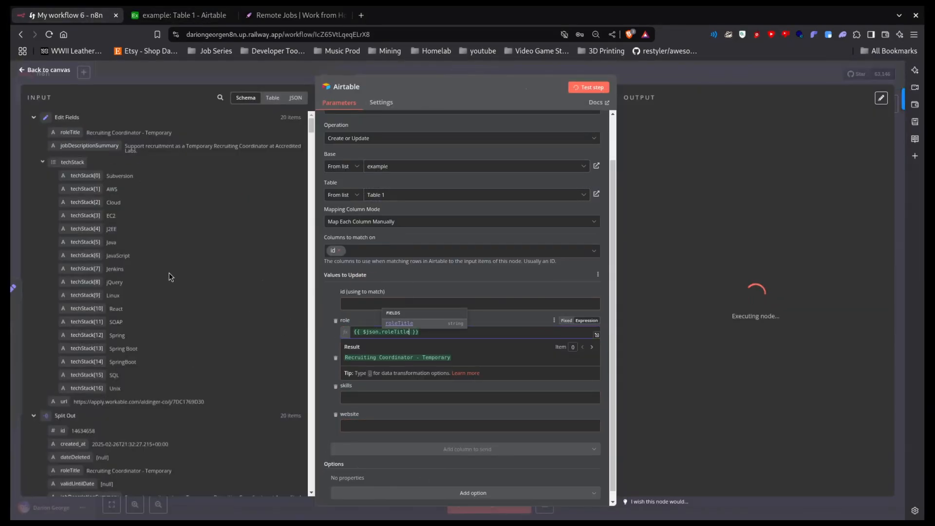
left_click_drag(89, 145, 370, 369)
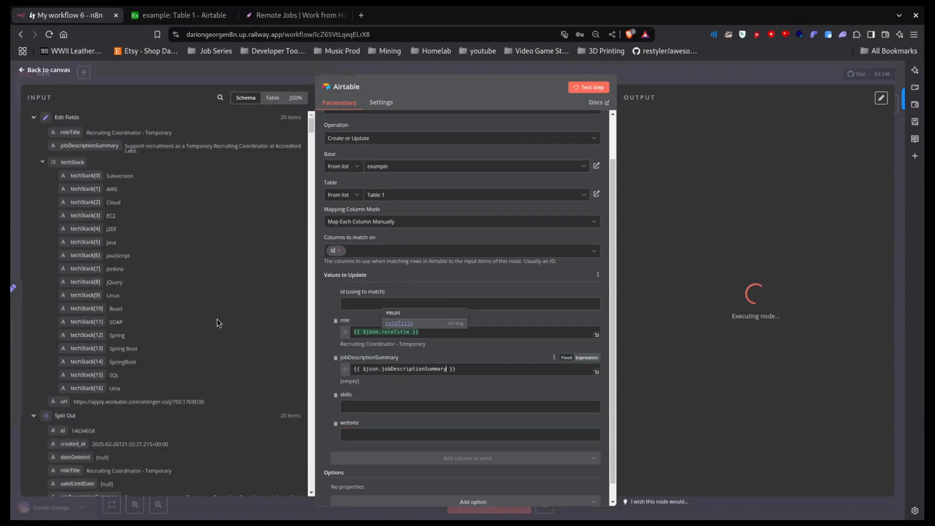
left_click_drag(53, 404, 360, 435)
left_click_drag(54, 163, 360, 406)
Switch to Airtable and delete all records from Table 1
left_click(200, 15)
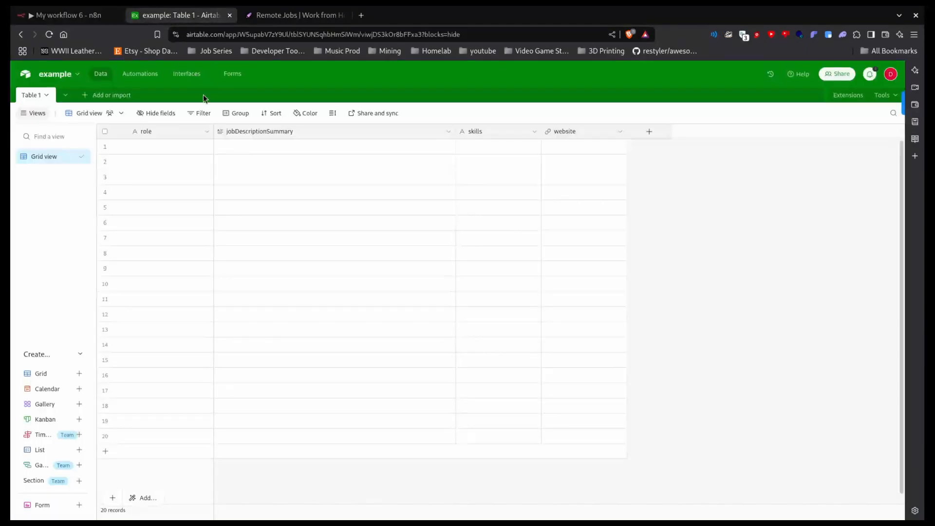
left_click(105, 131)
right_click(128, 173)
left_click(170, 209)
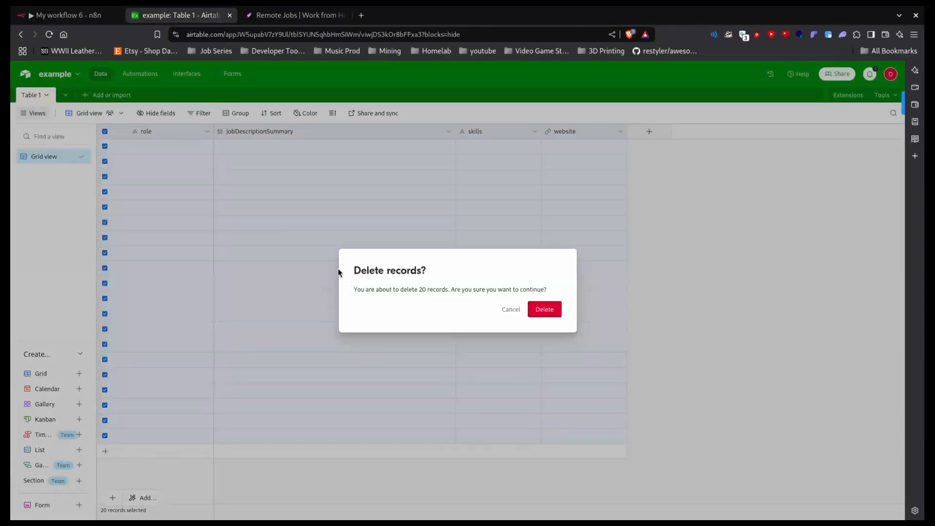
left_click(540, 309)
Return to n8n, try to run the Airtable node with the mapped fields and check Table 1 for records
left_click(68, 16)
left_click(487, 93)
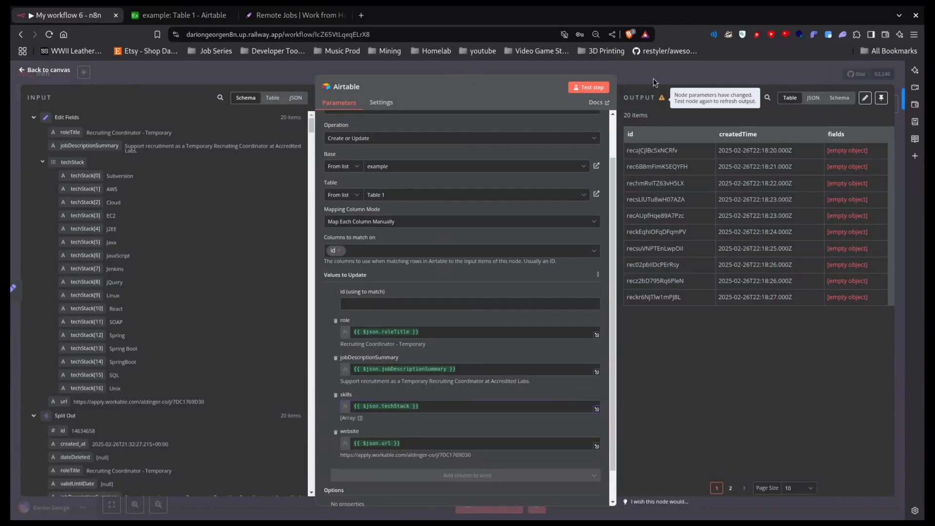
left_click(654, 79)
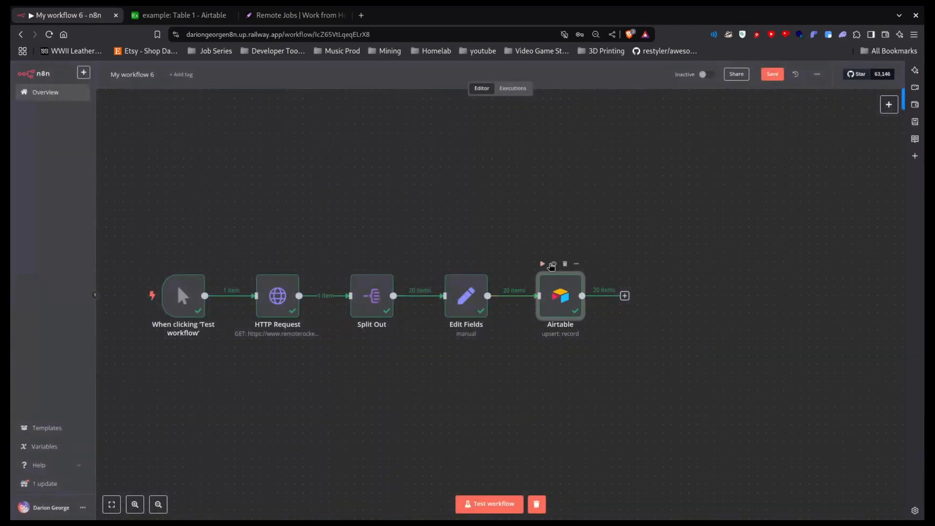
left_click(543, 264)
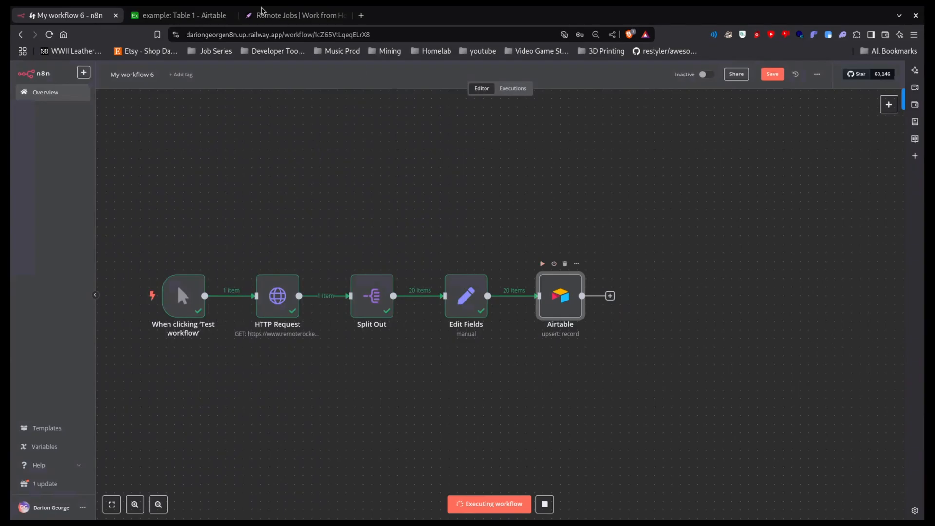
left_click(150, 14)
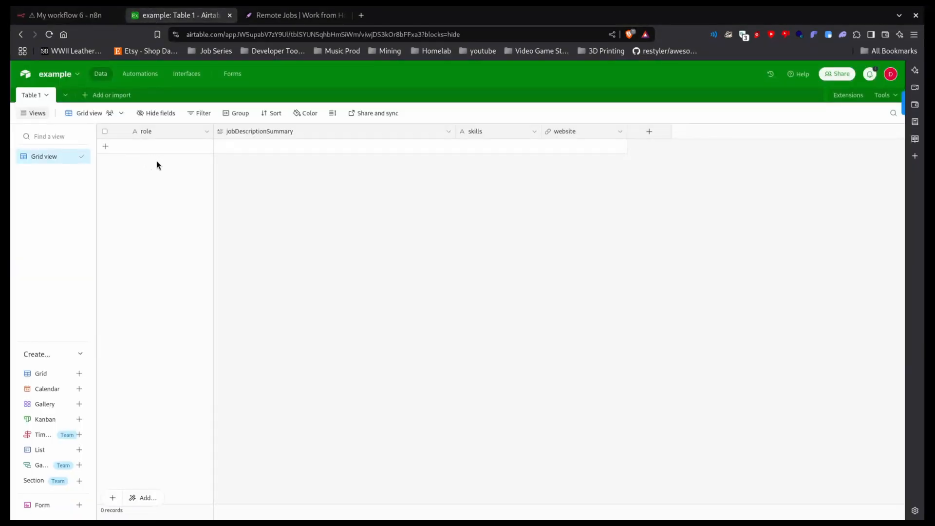
left_click(73, 14)
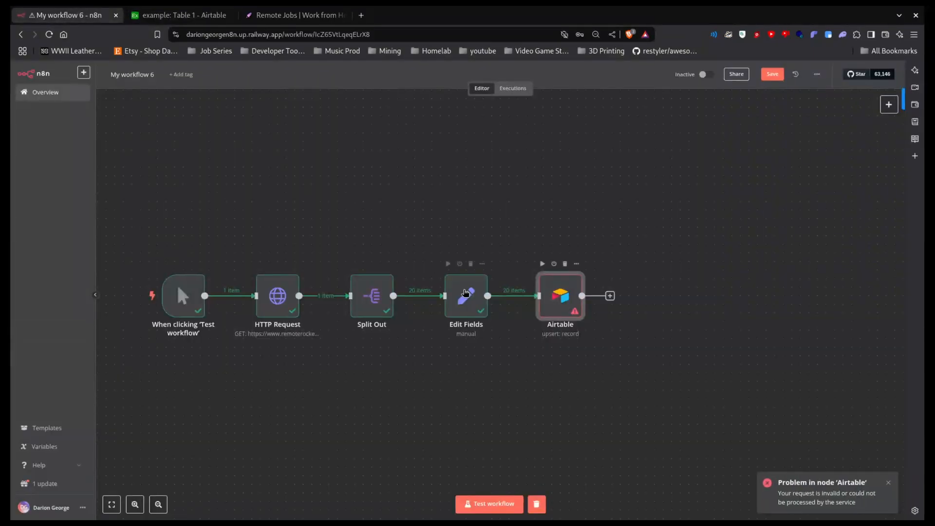
Rerun the Airtable node without the skills value in its mapping and check the records written to Table 1 in Airtable
double_click(560, 294)
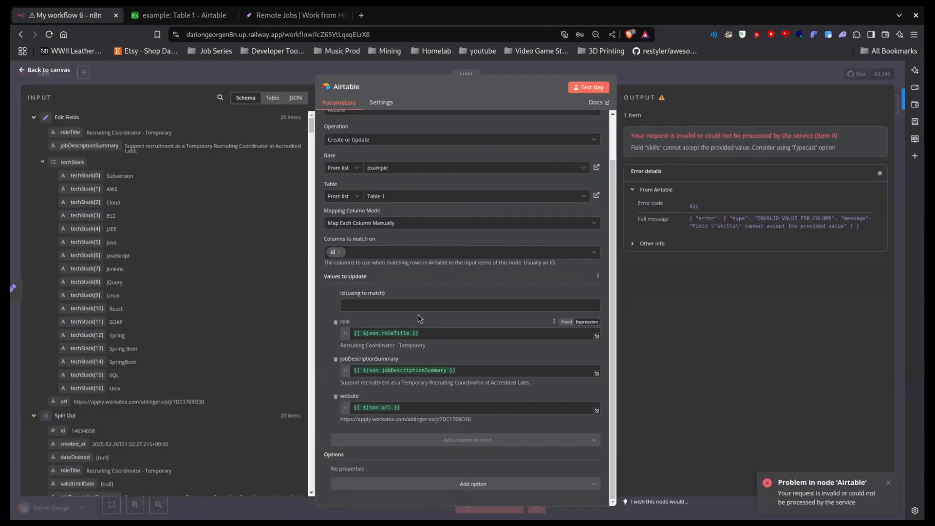
left_click(597, 89)
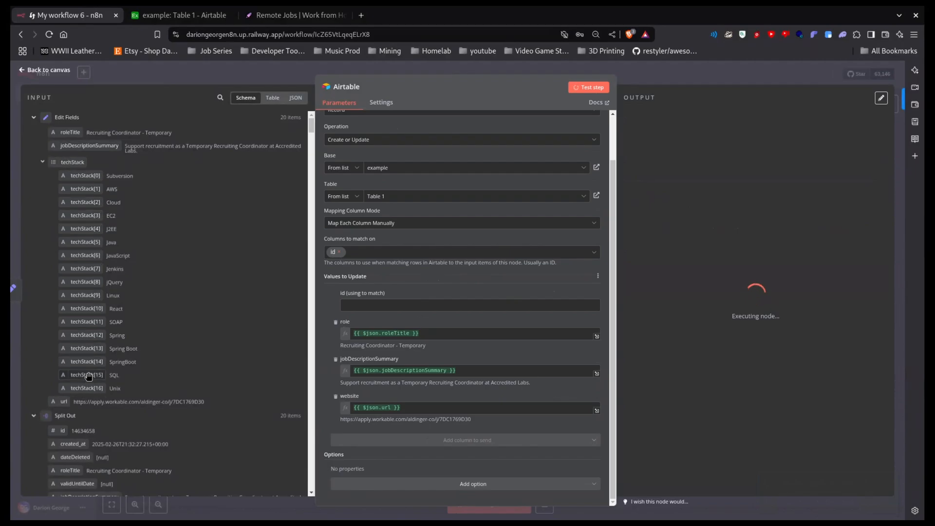
left_click(160, 13)
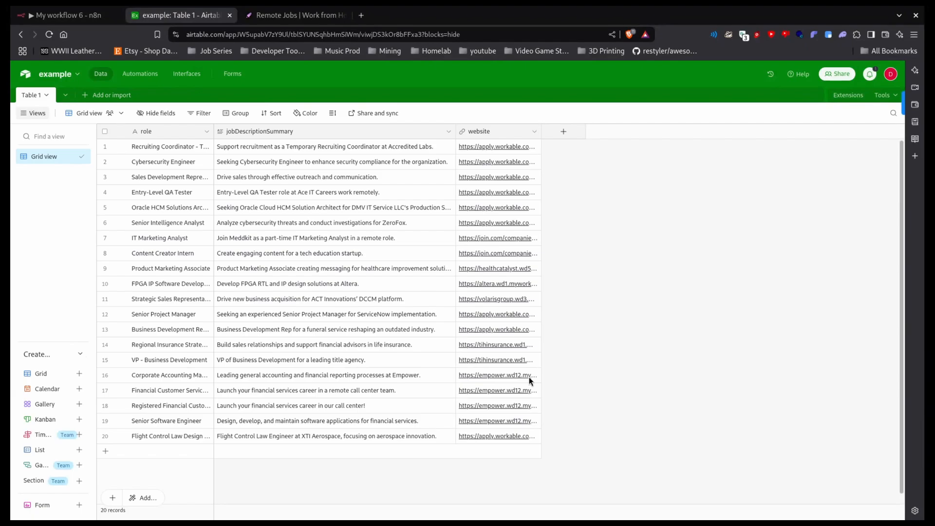
Return to the n8n canvas and review the completed node chain together with the records in Airtable's Table 1
left_click(52, 16)
left_click(641, 75)
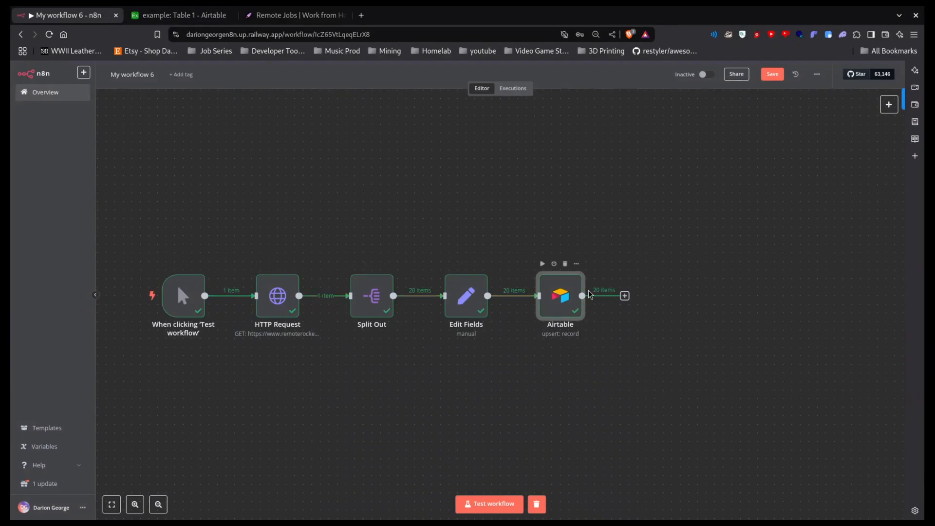
left_click(180, 16)
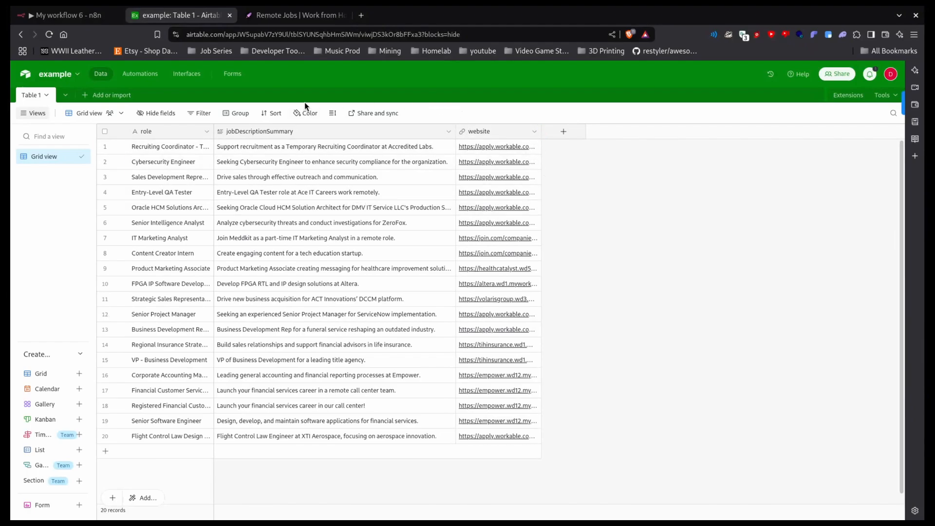
left_click(68, 15)
mouse_move(139, 269)
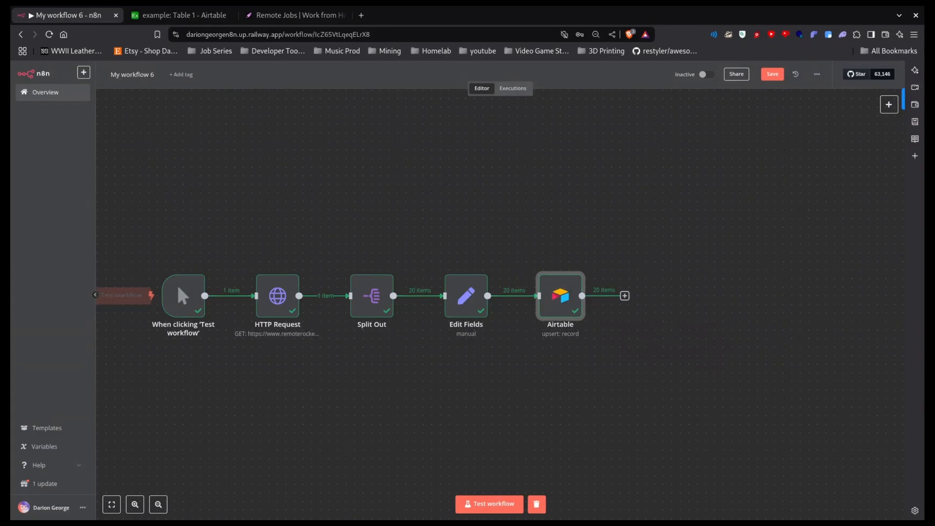
Search the web for perplexity in a new browser tab and open the Perplexity AI site
left_click(361, 16)
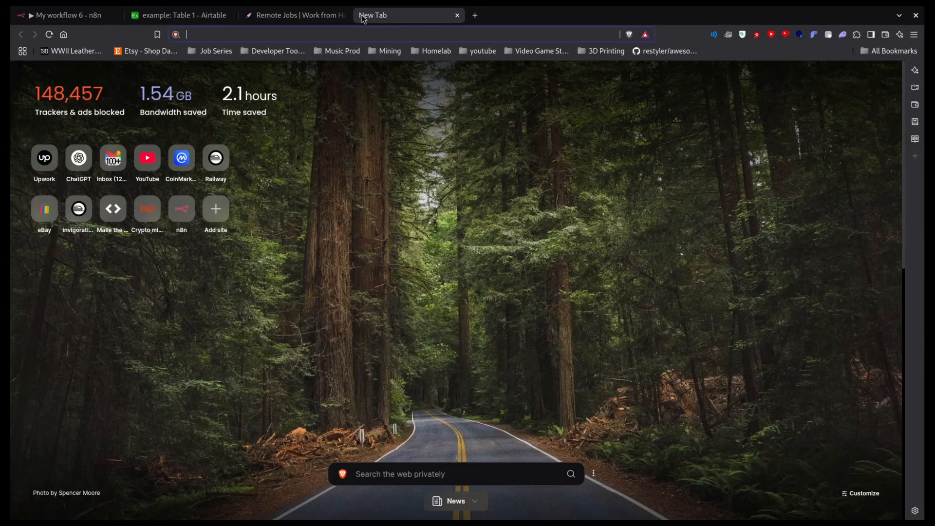
type("perplexity")
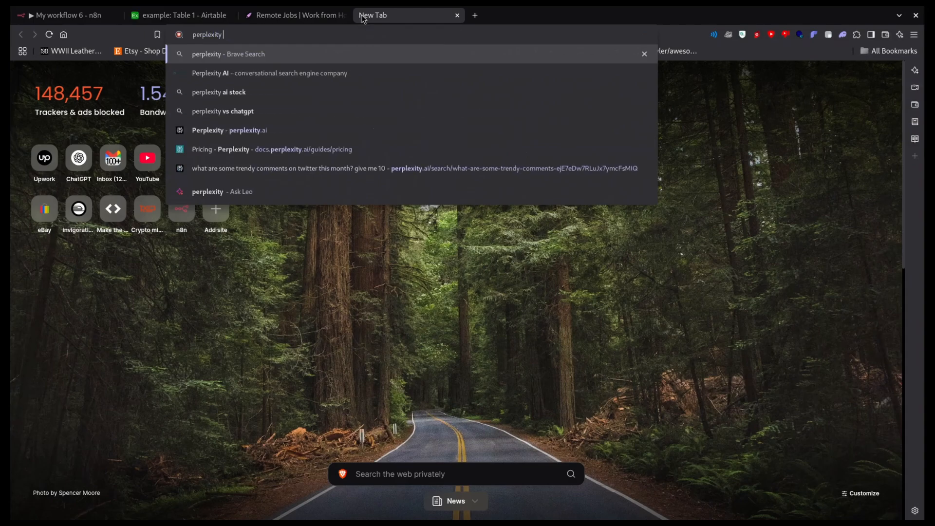
key("Return")
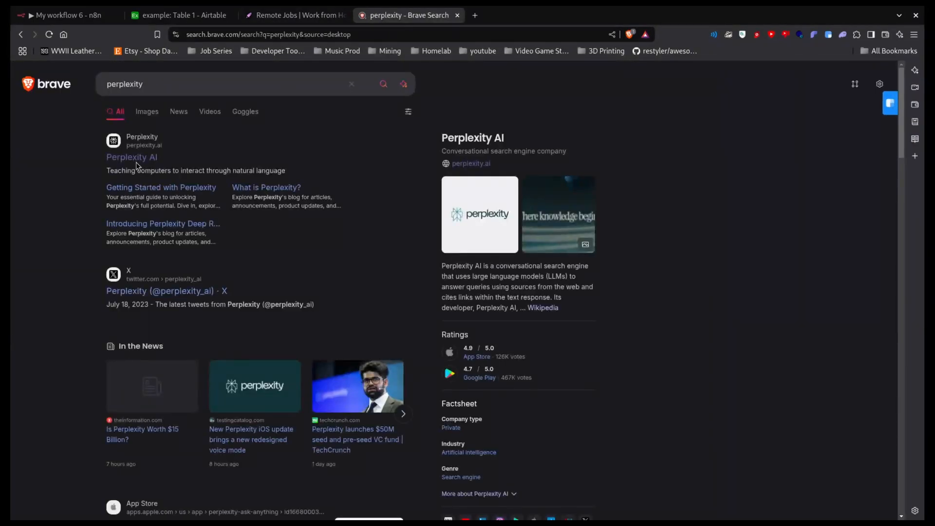
left_click(133, 158)
Copy the company name "Accredited Labs" from the first record's jobDescriptionSummary in Airtable's Table 1
left_click(180, 15)
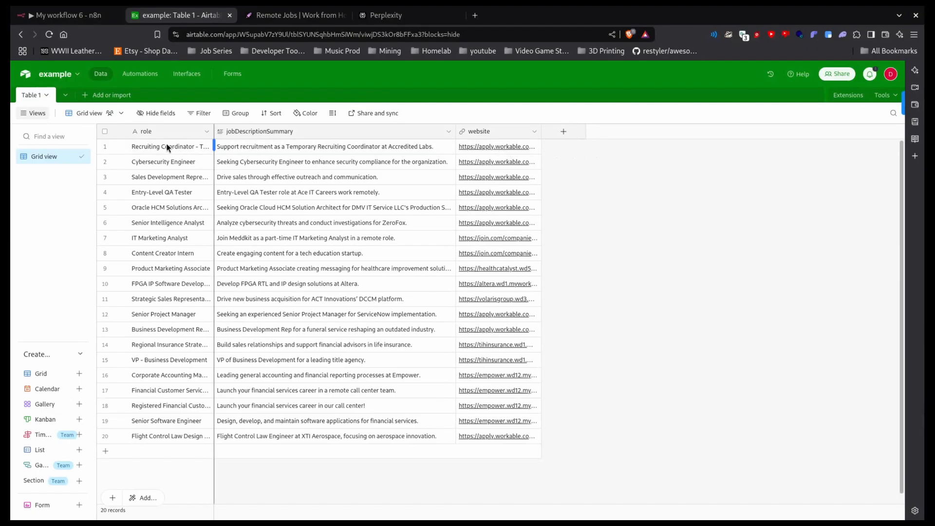
left_click(413, 148)
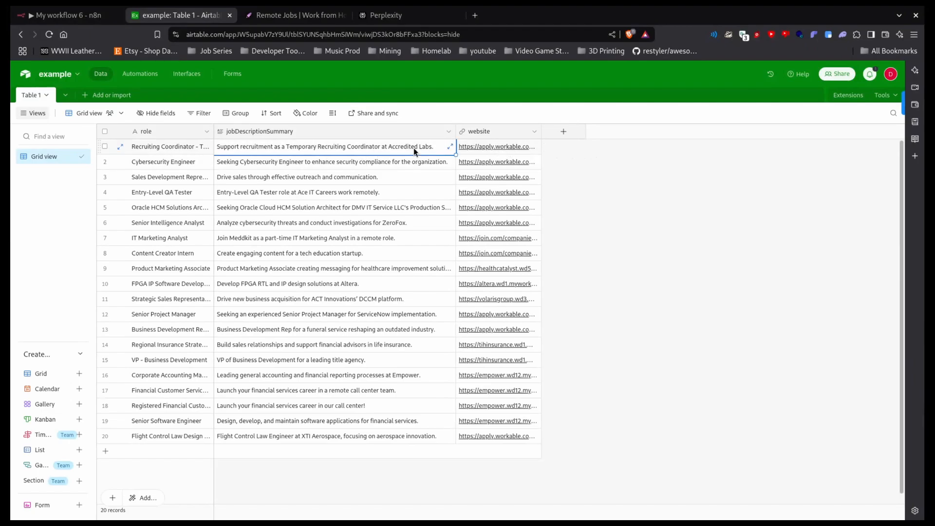
left_click(413, 147)
left_click_drag(394, 147, 428, 150)
right_click(428, 149)
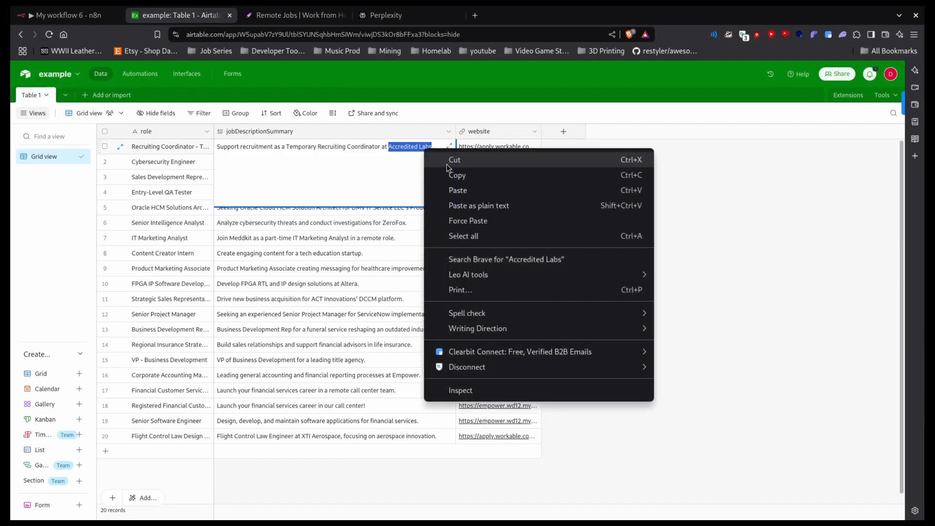
left_click(467, 176)
Ask Perplexity about the copied company name, Accredited Labs, and read through the answer
left_click(305, 15)
left_click(389, 15)
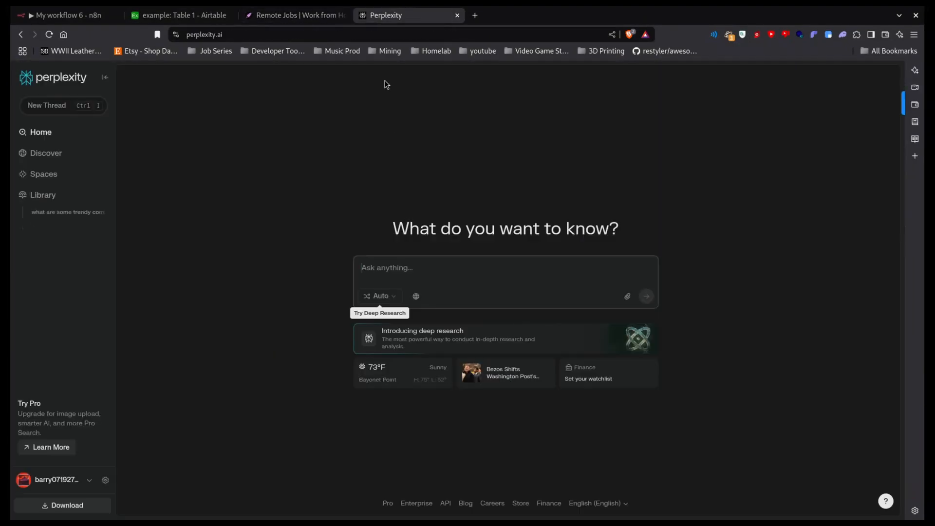
left_click(399, 265)
key("ctrl+v")
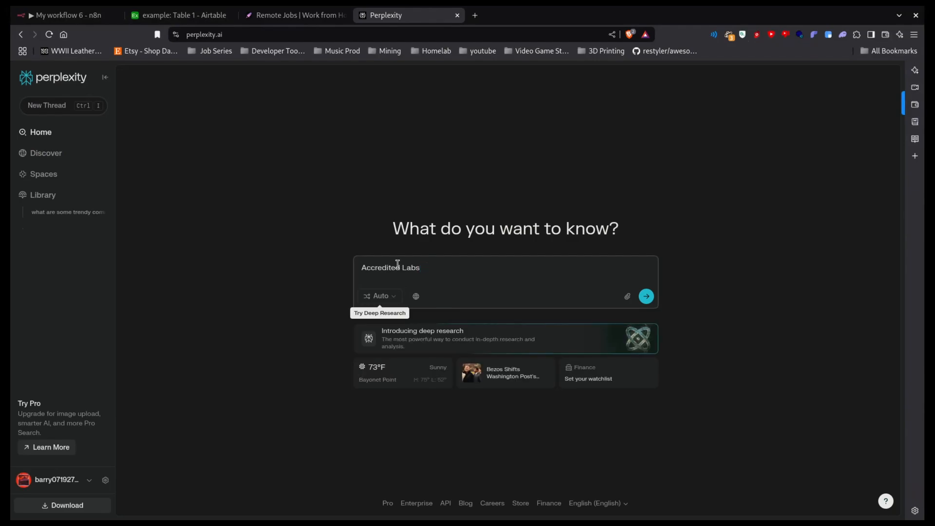
key("Return")
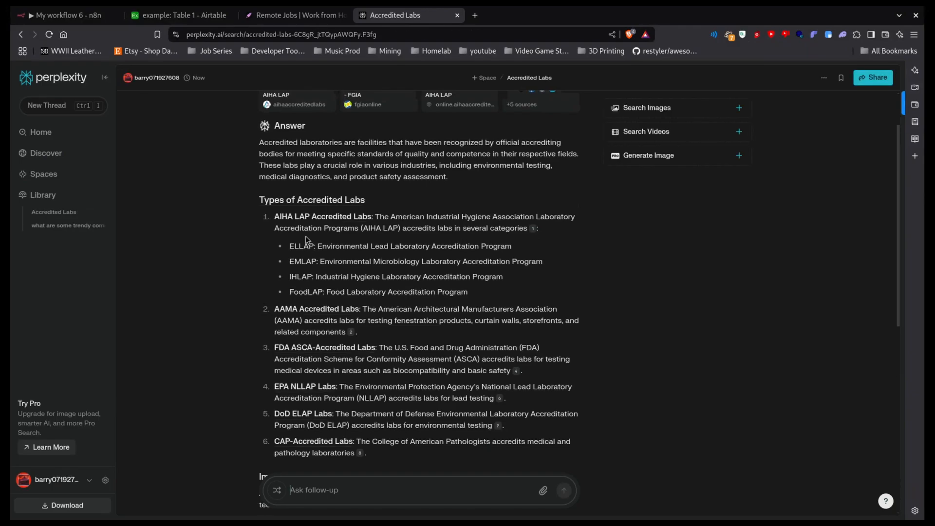
scroll(352, 310, "up", 2)
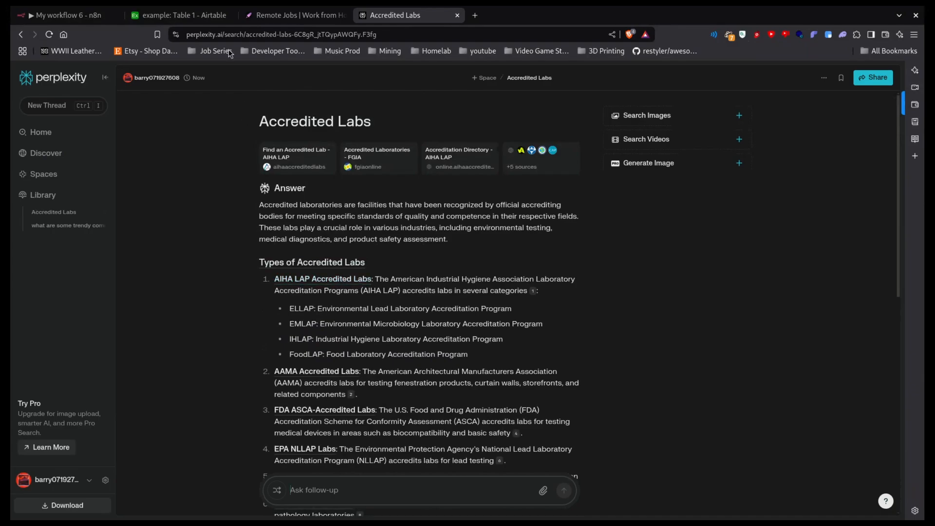
Return to the n8n workflow, save it and look over the records in Airtable's Table 1
left_click(38, 10)
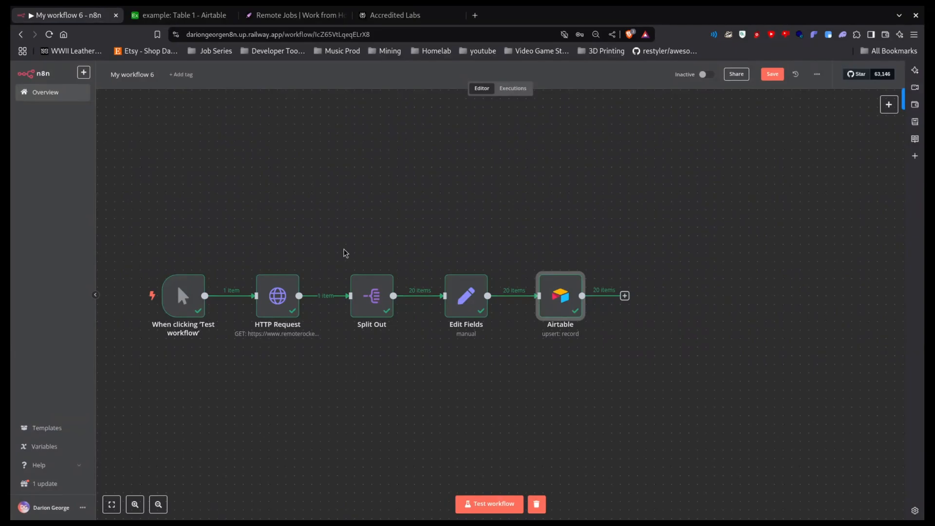
mouse_move(562, 313)
left_click(772, 74)
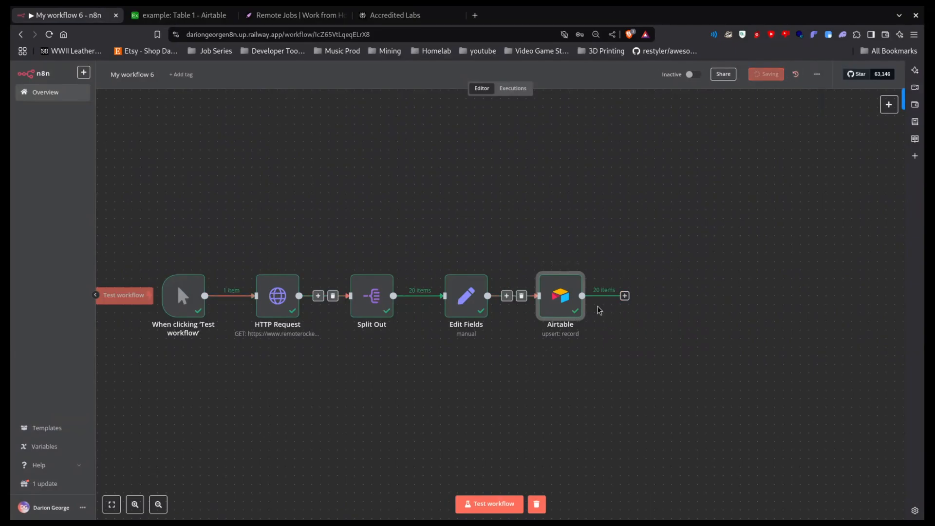
key("ctrl+Tab")
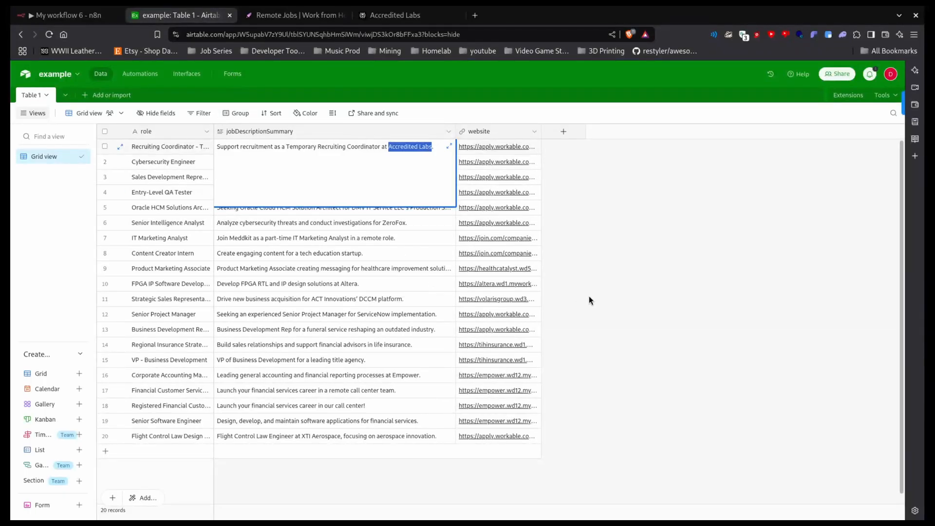
left_click(68, 15)
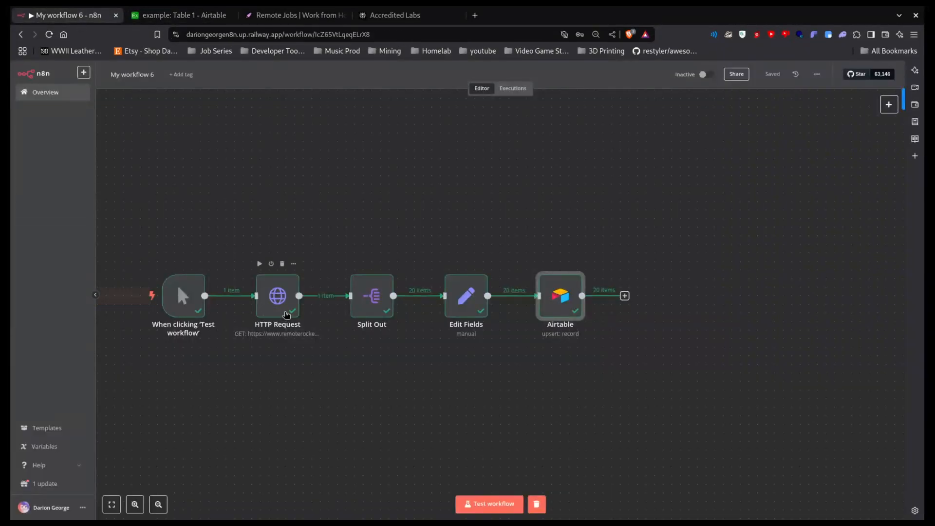
Check the manual trigger node's settings and add a Schedule Trigger node to the workflow
double_click(184, 293)
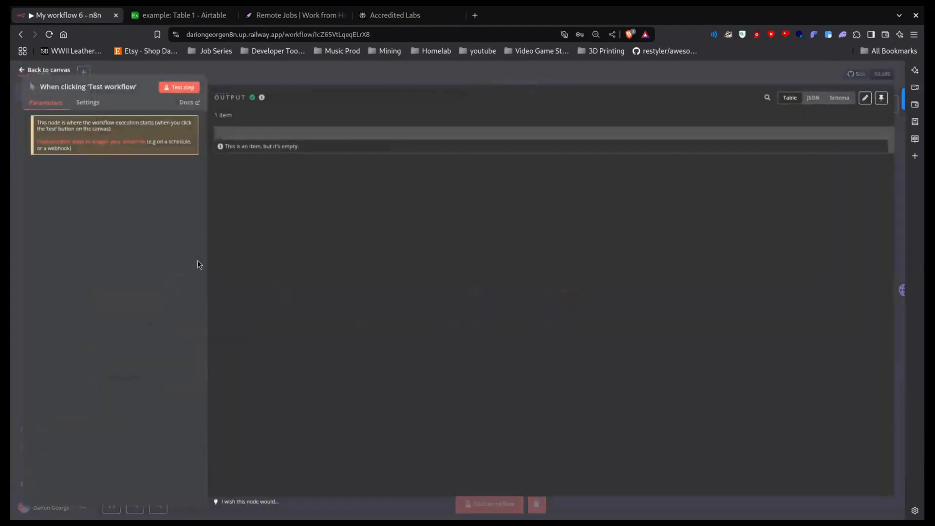
left_click(314, 81)
left_click(885, 105)
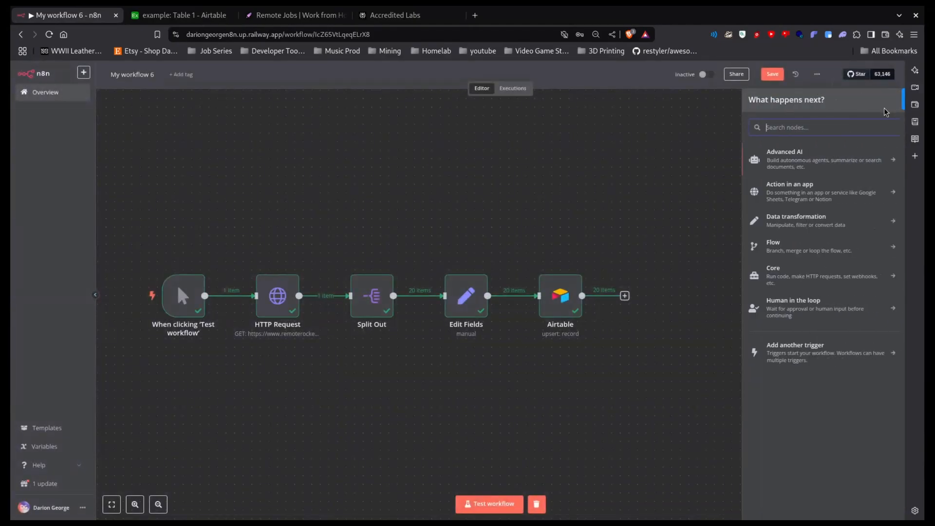
type("sh")
key("BackSpace")
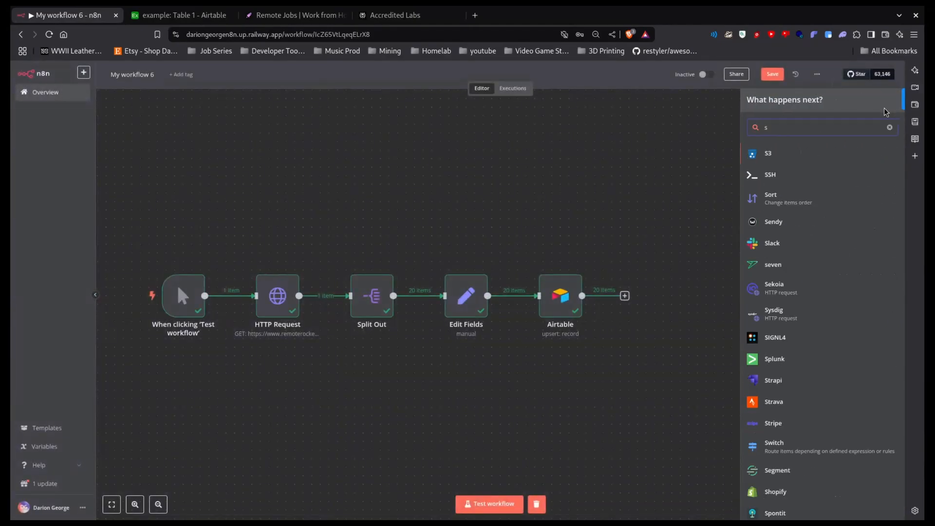
type("ch")
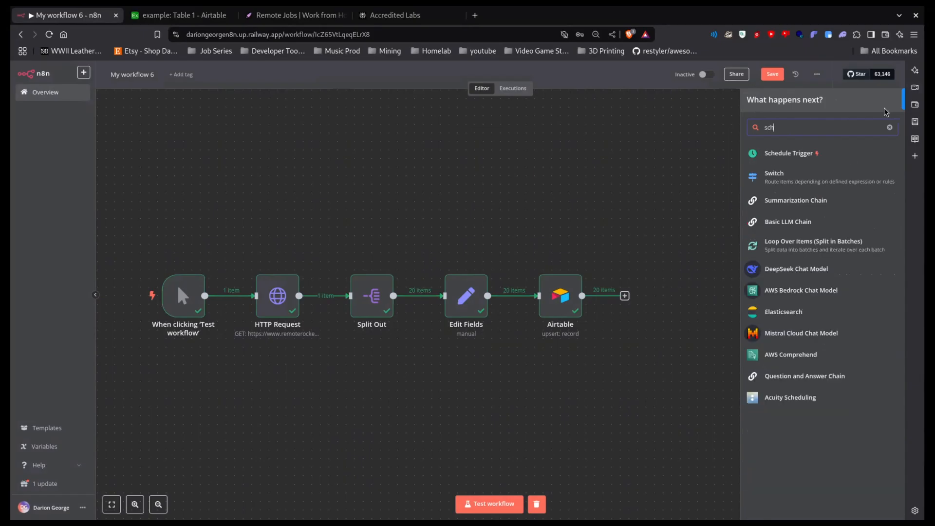
left_click(836, 152)
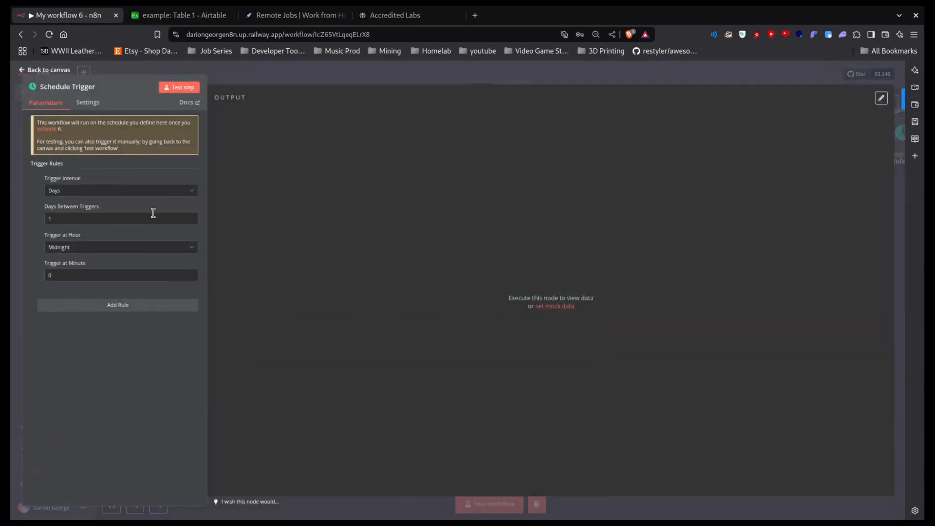
Try 8am as the Schedule Trigger's hour and Custom (Cron) as its trigger interval
left_click(96, 249)
scroll(96, 325, "down", 3)
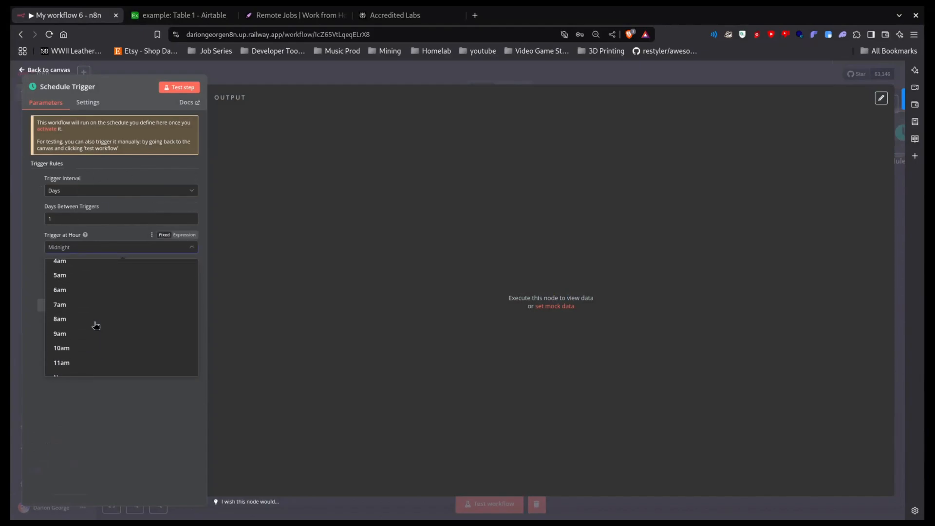
left_click(84, 320)
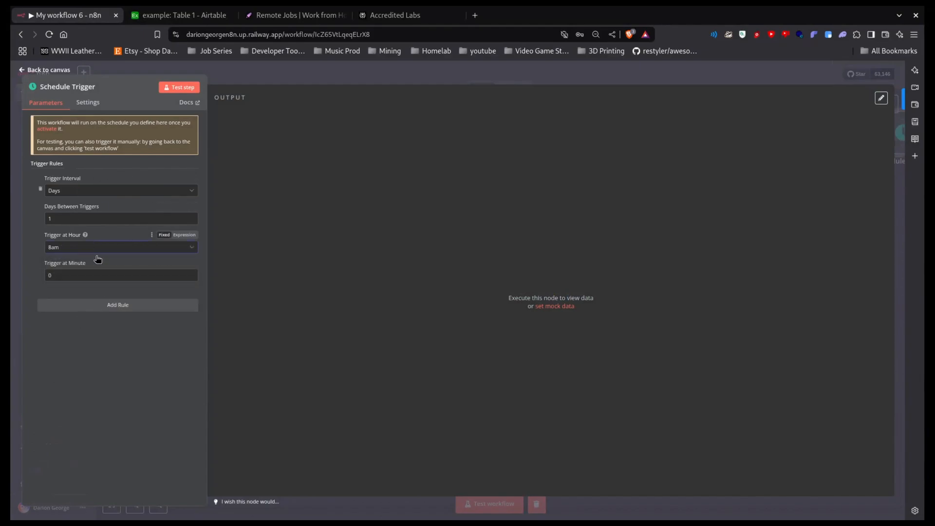
left_click(69, 191)
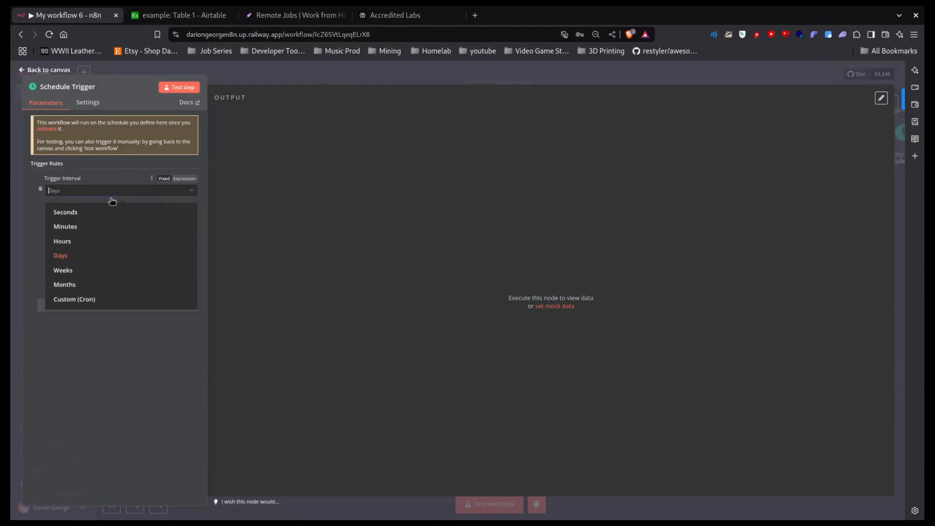
left_click(106, 299)
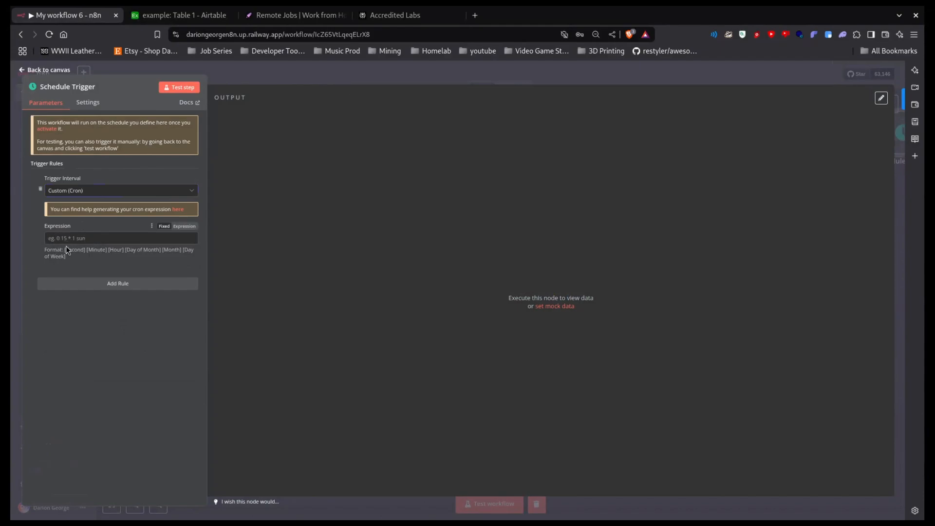
Set the Schedule Trigger to a Days interval with the trigger hour at 8am, and return to the canvas
left_click(68, 191)
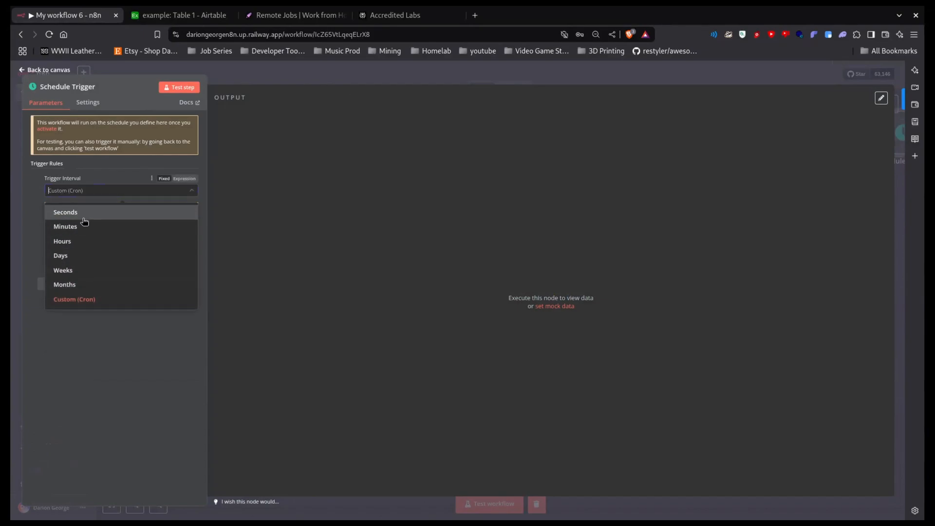
left_click(80, 256)
left_click(81, 246)
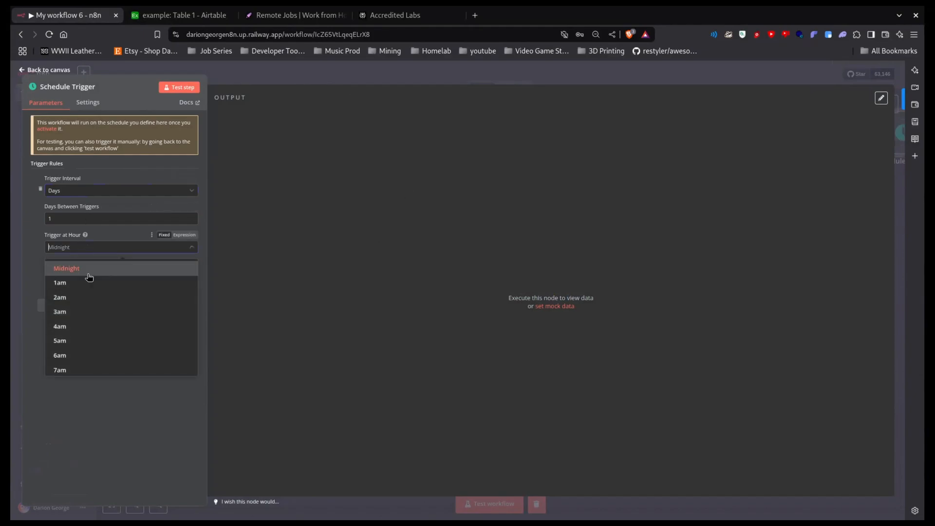
left_click(80, 355)
left_click(98, 247)
scroll(94, 328, "down", 3)
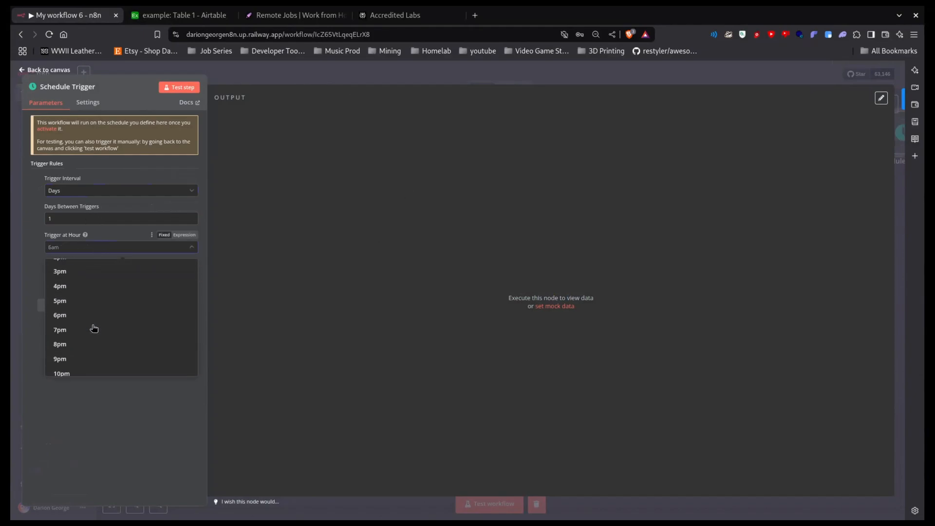
scroll(86, 287, "up", 2)
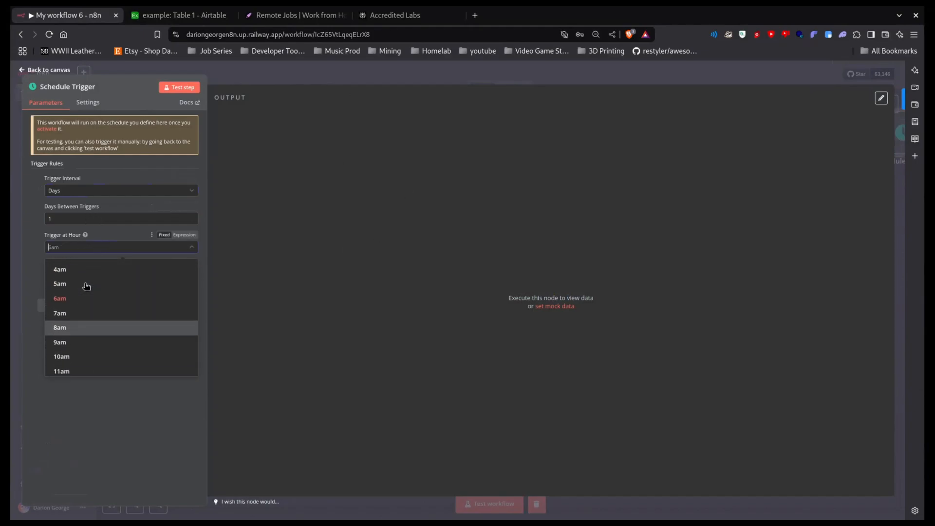
left_click(77, 329)
left_click(335, 73)
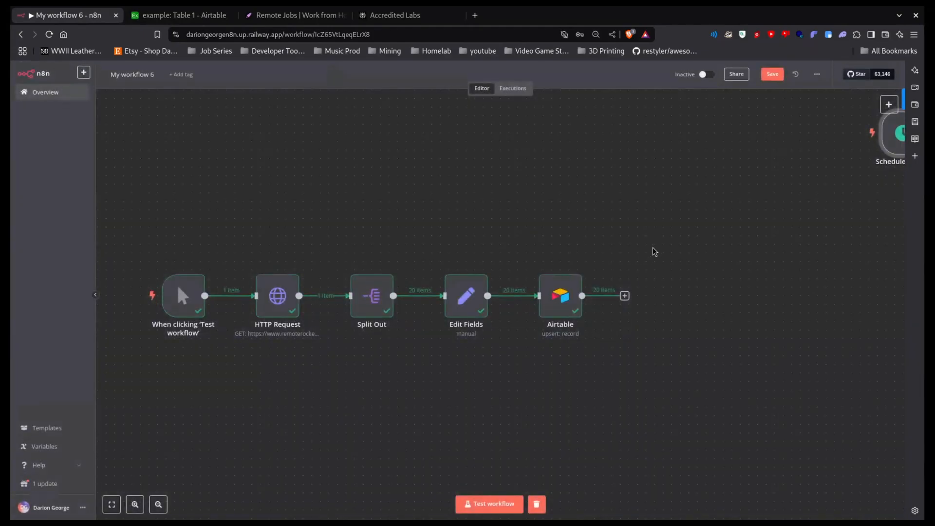
Move the Schedule Trigger into the manual trigger's place at the start of the chain and connect it to HTTP Request
left_click_drag(899, 139, 141, 239)
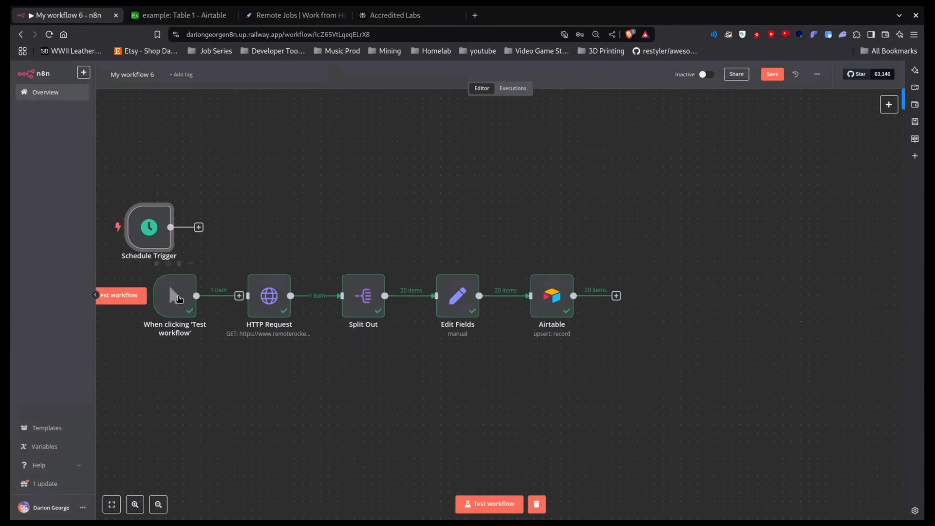
left_click_drag(174, 295, 483, 141)
left_click_drag(141, 239, 158, 308)
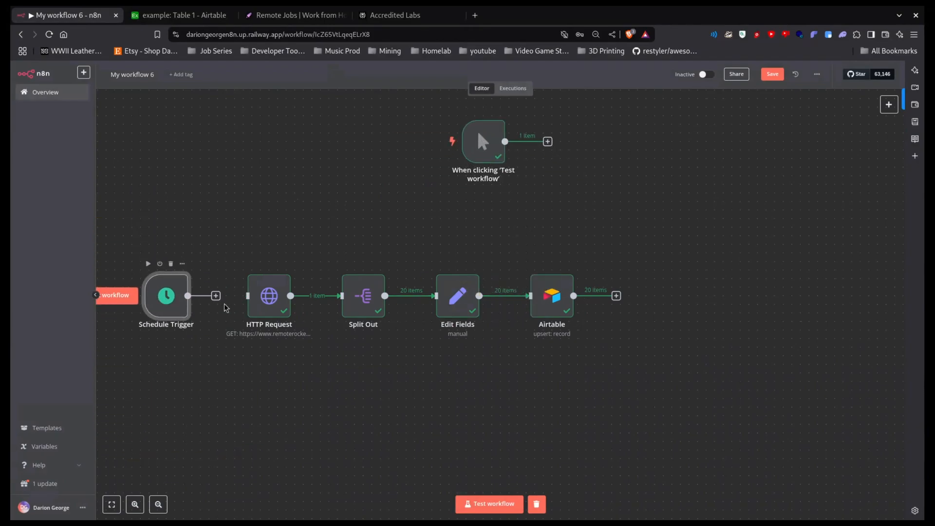
left_click_drag(214, 295, 247, 295)
Recheck the Schedule Trigger's settings and delete the detached manual trigger node
left_click_drag(487, 142, 204, 184)
double_click(180, 292)
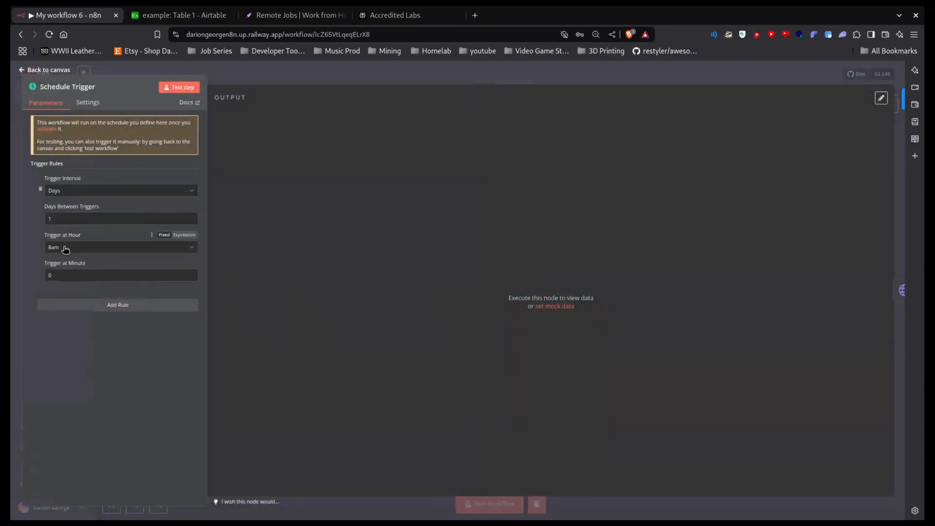
left_click(285, 81)
mouse_move(200, 185)
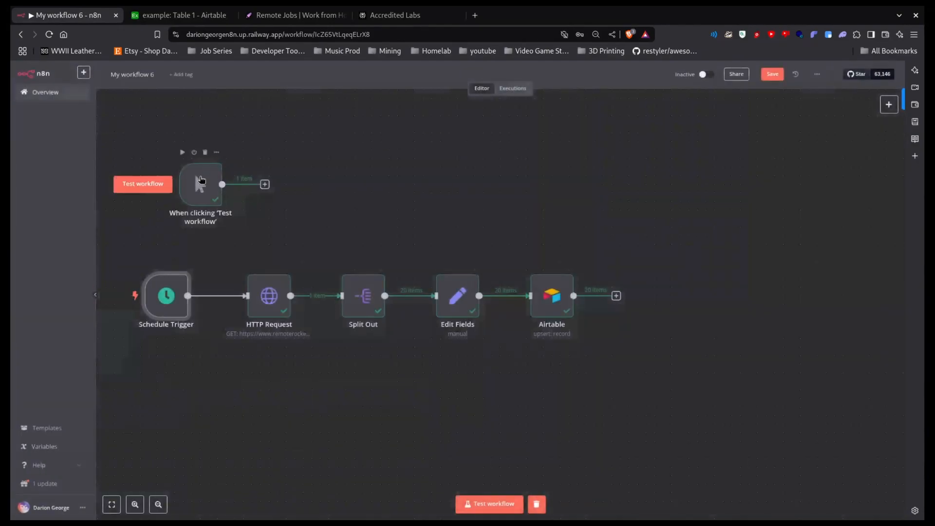
left_click(207, 152)
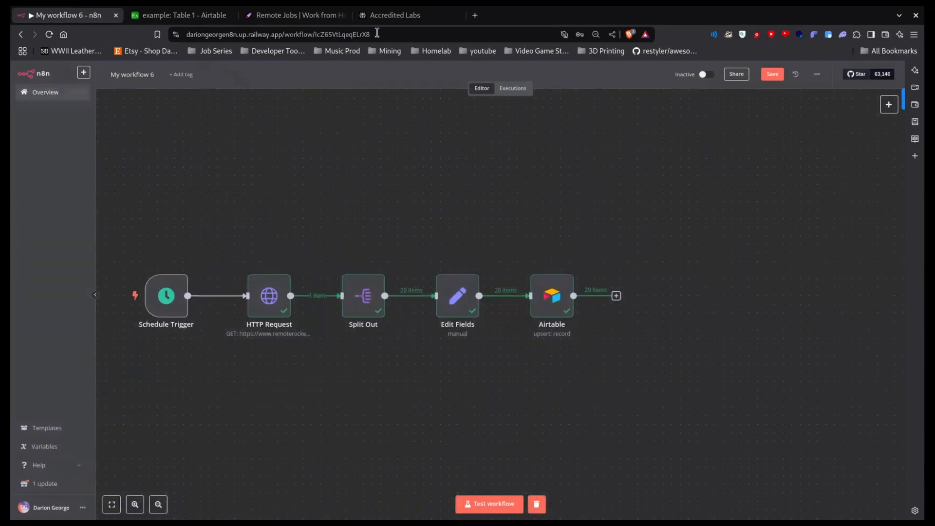
Save the scheduled workflow, check Table 1 in Airtable and return to the n8n canvas
left_click(180, 35)
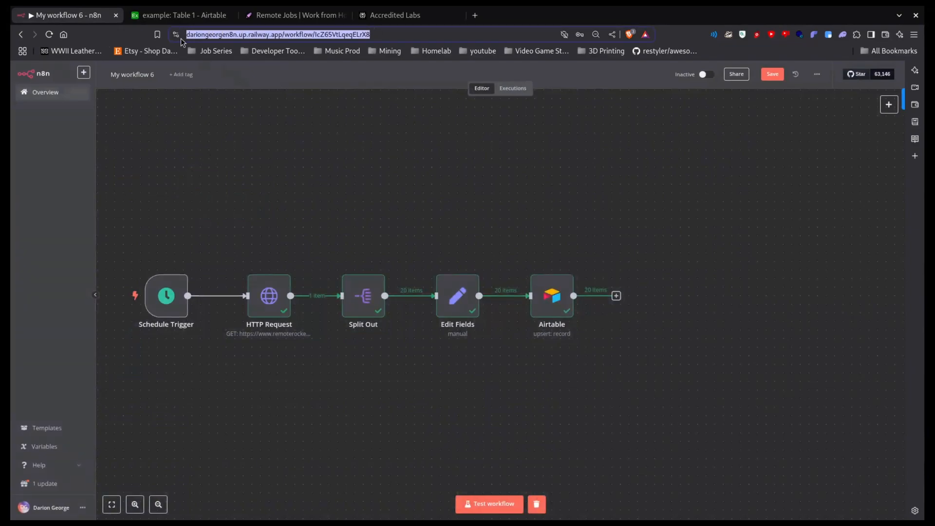
left_click(216, 178)
mouse_move(169, 279)
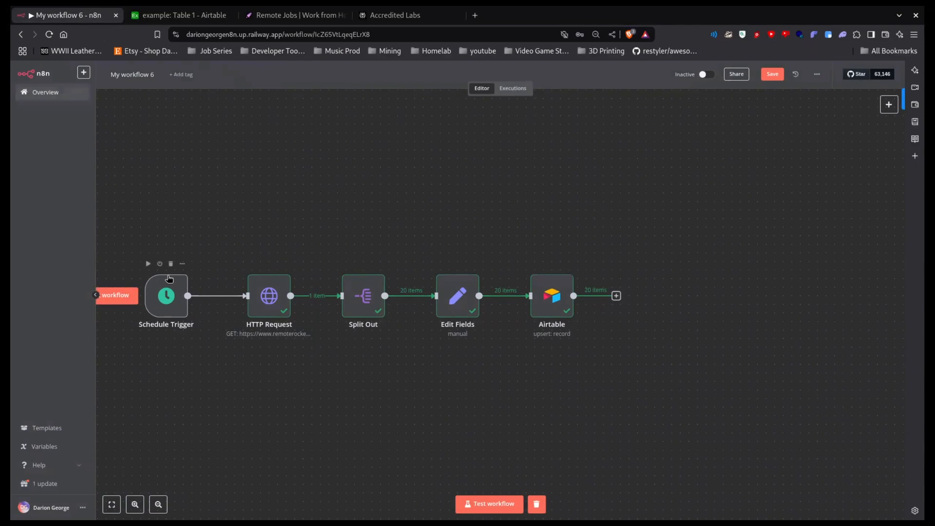
left_click(768, 77)
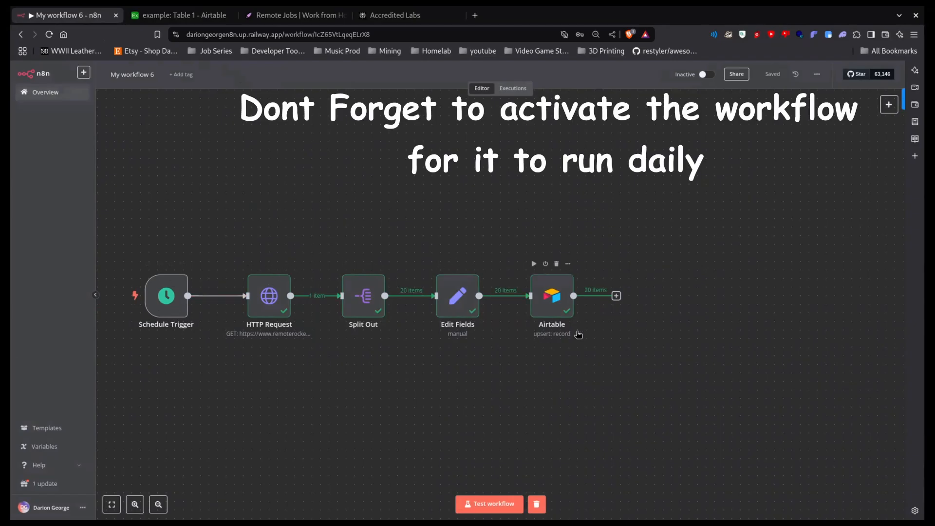
left_click(180, 15)
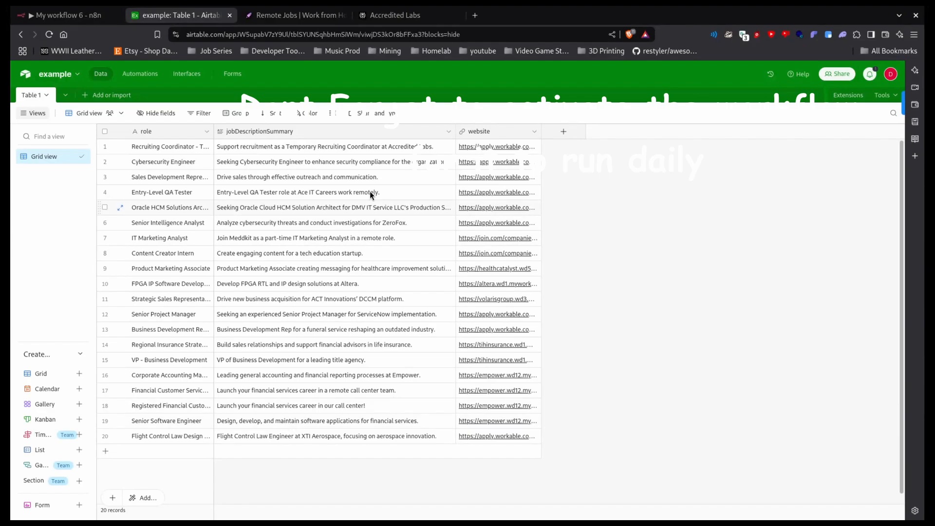
left_click(77, 11)
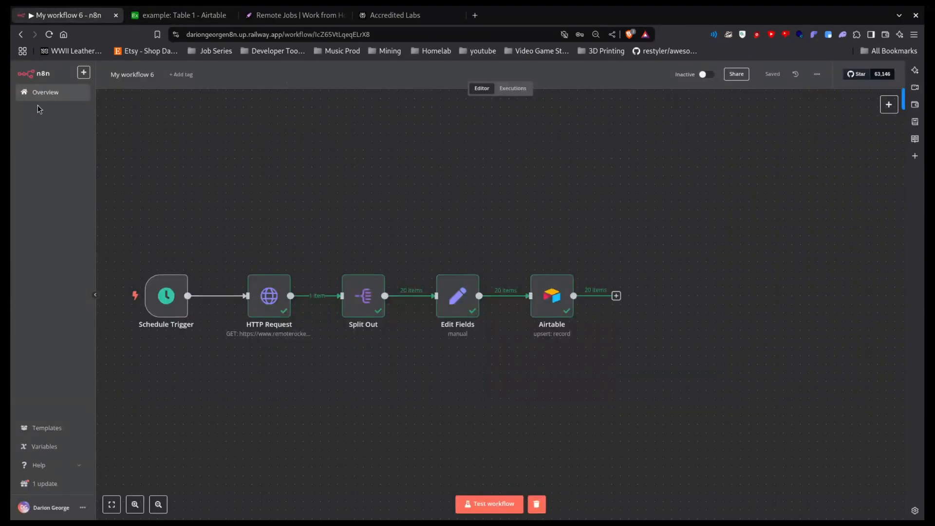
Open a job posting link from Table 1 in Airtable, decline the site's cookies, review the listing and return to the n8n workflow
left_click(175, 15)
left_click(496, 147)
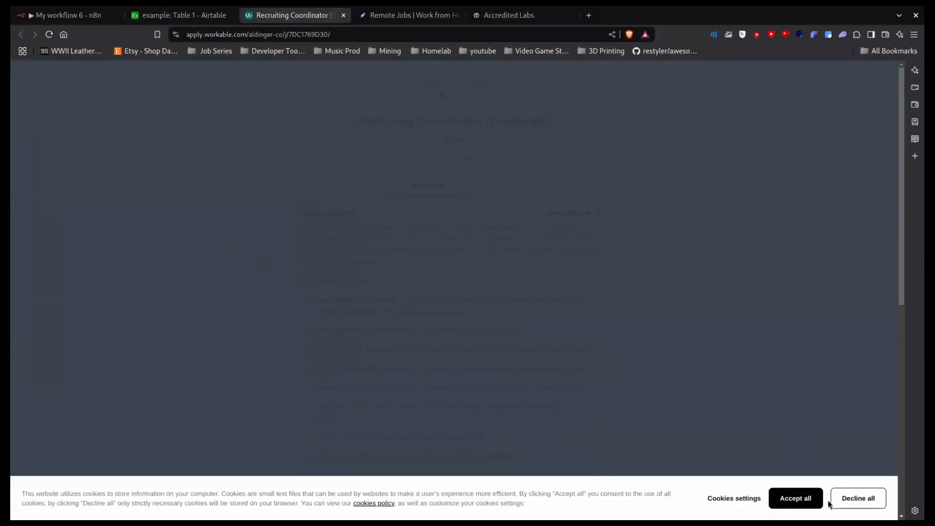
left_click(865, 502)
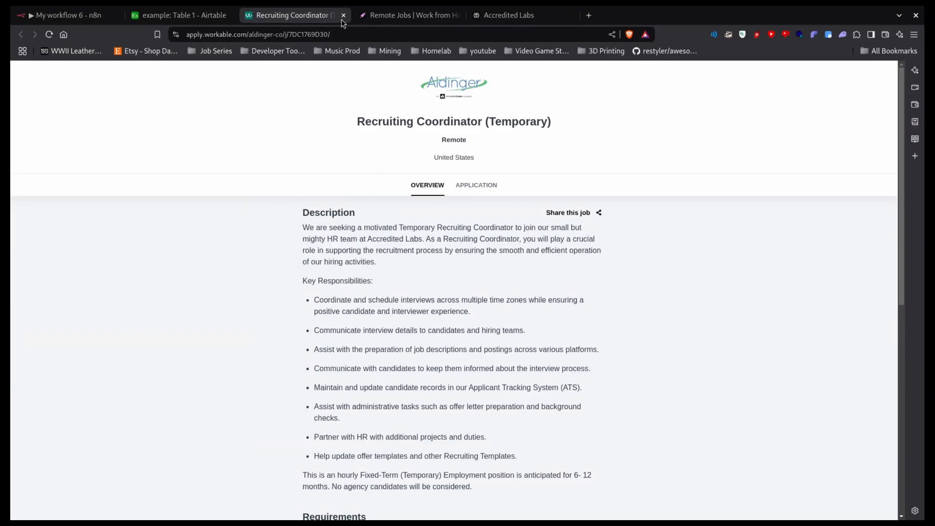
left_click(344, 15)
left_click(63, 15)
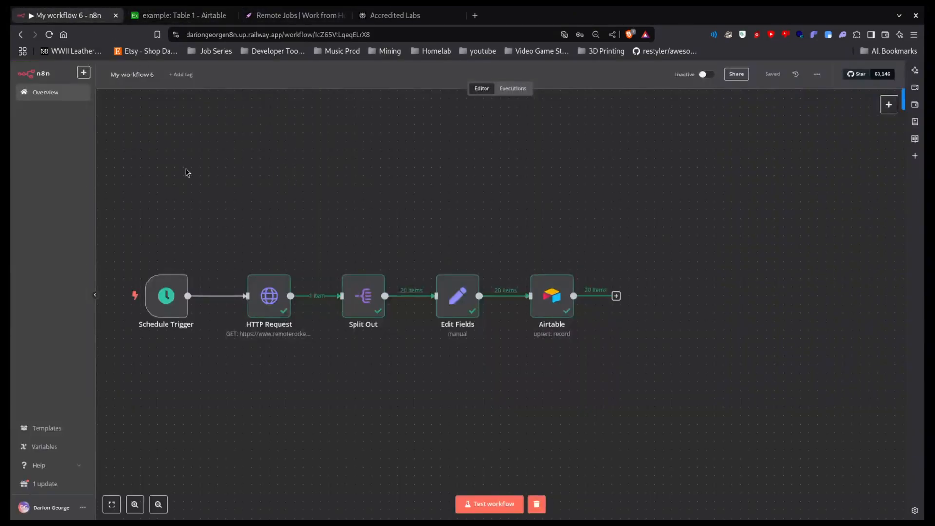
Create a new workflow from the overview, give it a manual trigger and place the trigger near the left edge of the canvas
left_click(52, 93)
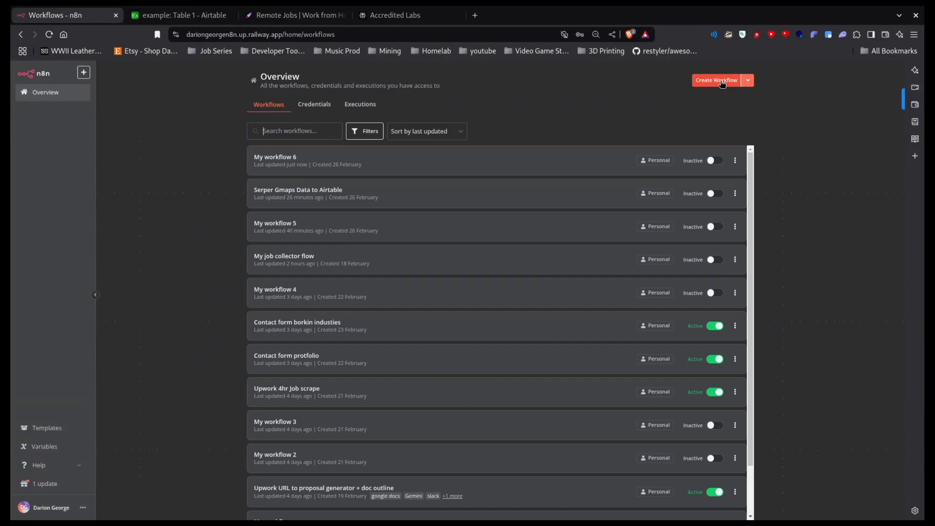
left_click(720, 80)
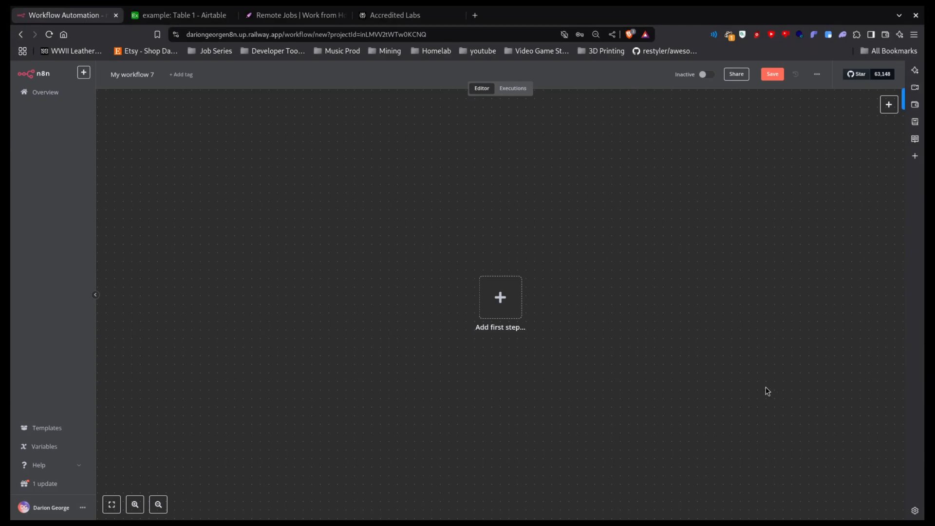
left_click(485, 301)
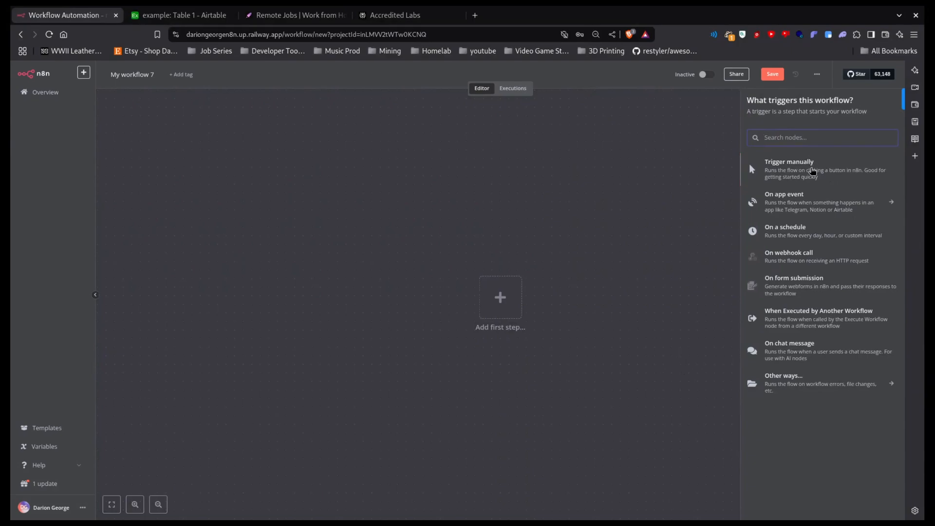
left_click(811, 171)
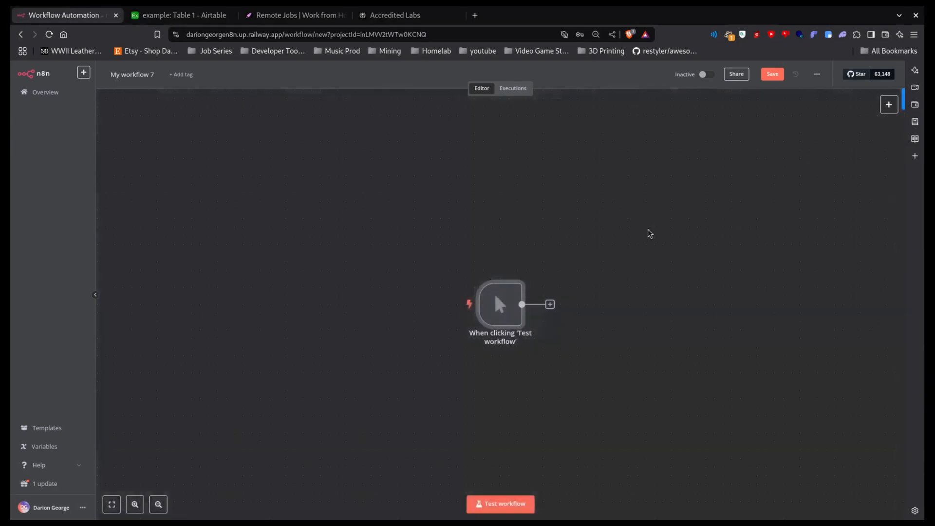
left_click_drag(500, 304, 192, 313)
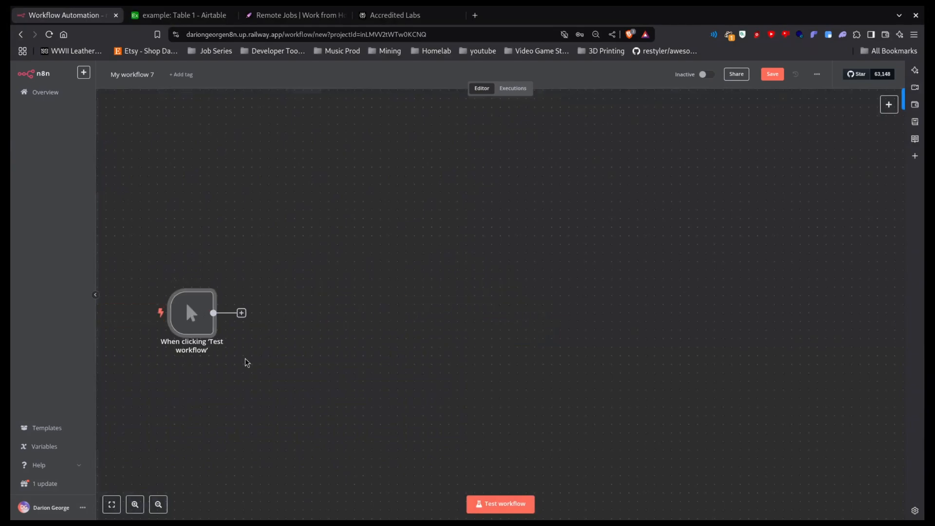
Add an Airtable node after the manual trigger and set its record operation to Search
left_click(241, 313)
type("air")
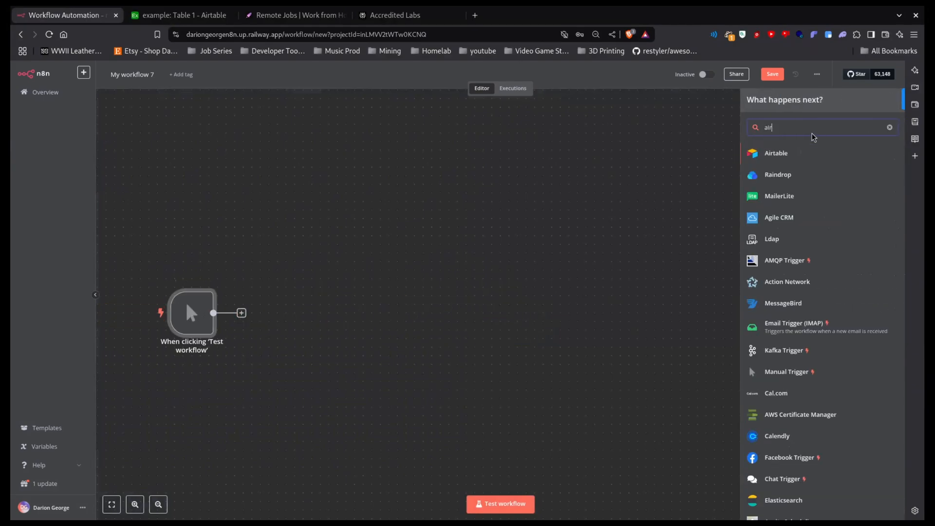
left_click(779, 154)
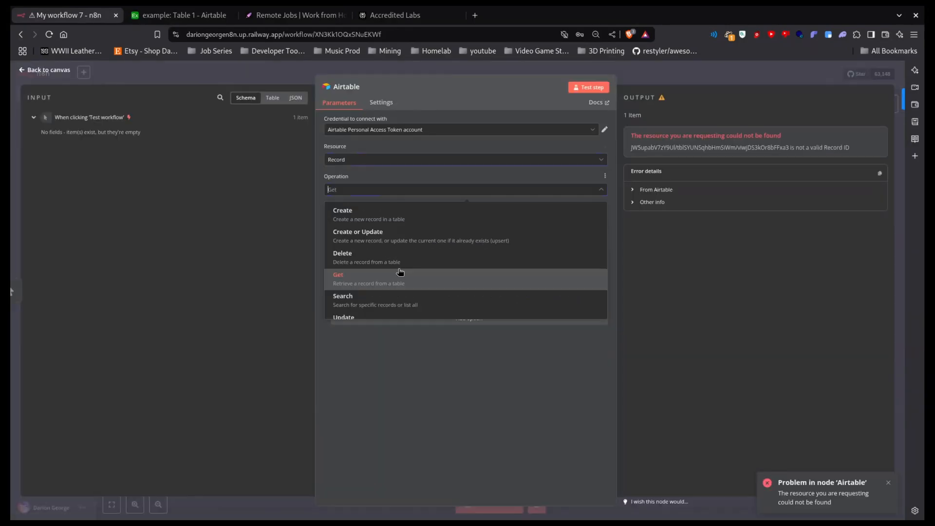
scroll(398, 271, "down", 1)
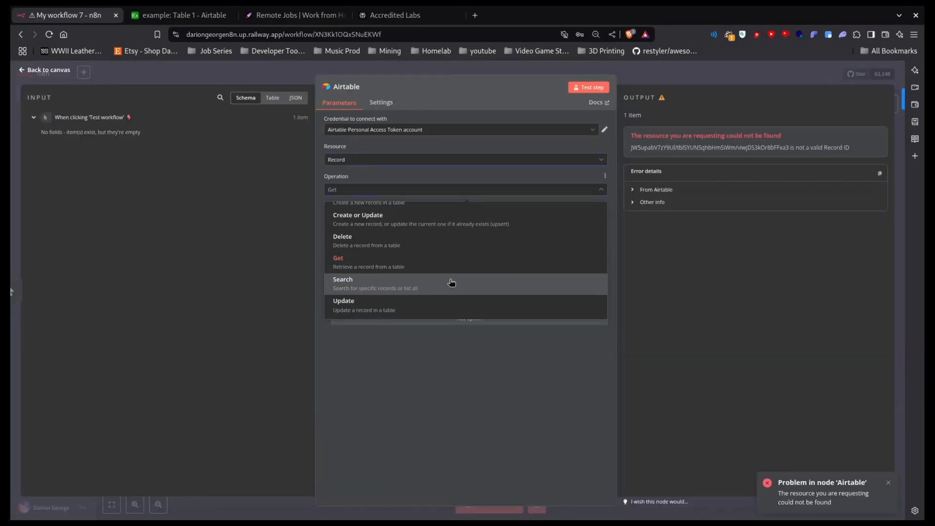
left_click(424, 287)
Point the Airtable search at base "example" and Table 1, leaving the filter formula empty, and test the node
left_click(392, 217)
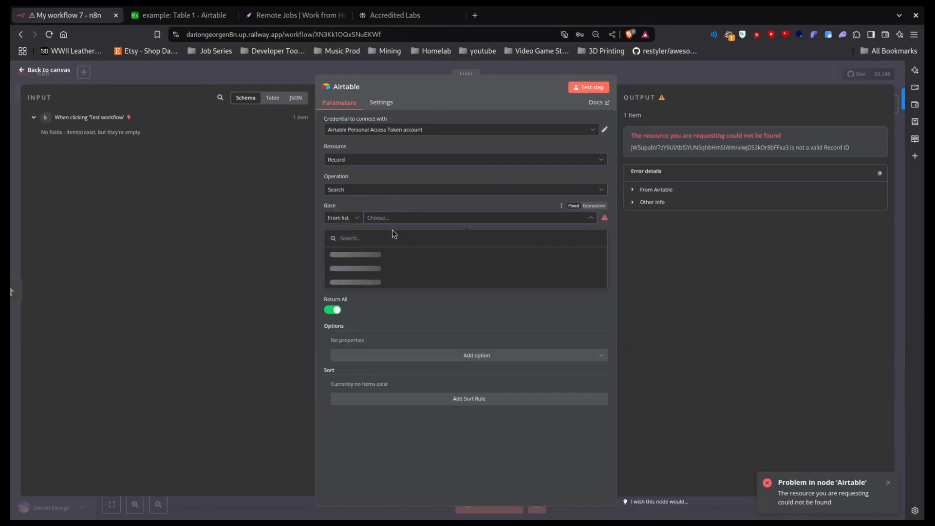
left_click(387, 266)
left_click(421, 247)
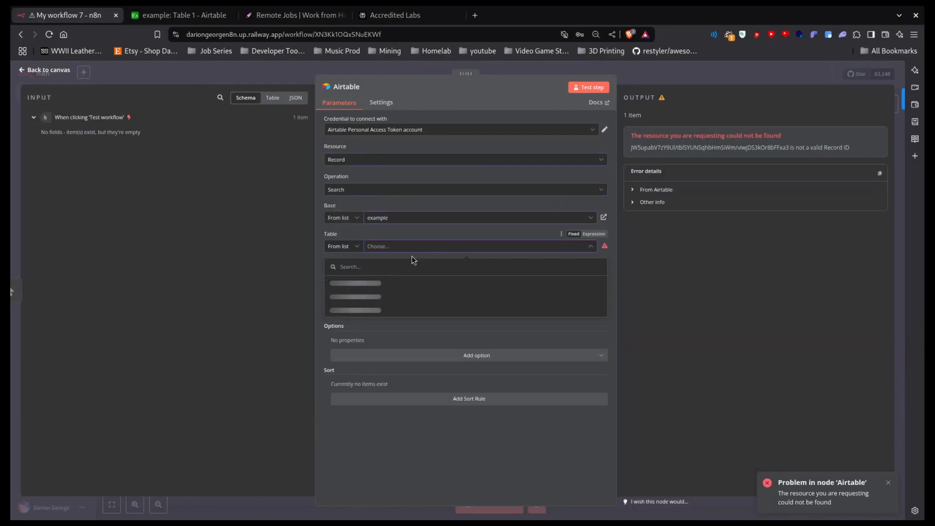
left_click(395, 282)
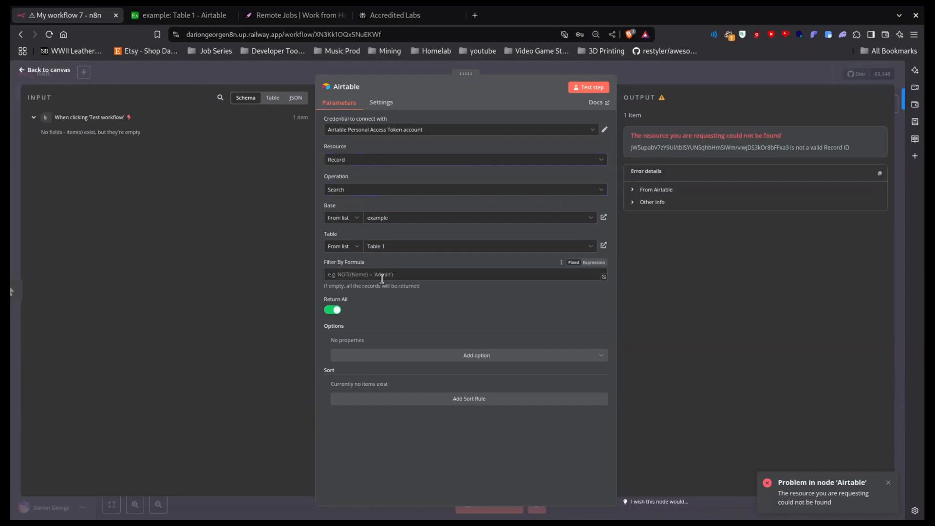
left_click(578, 86)
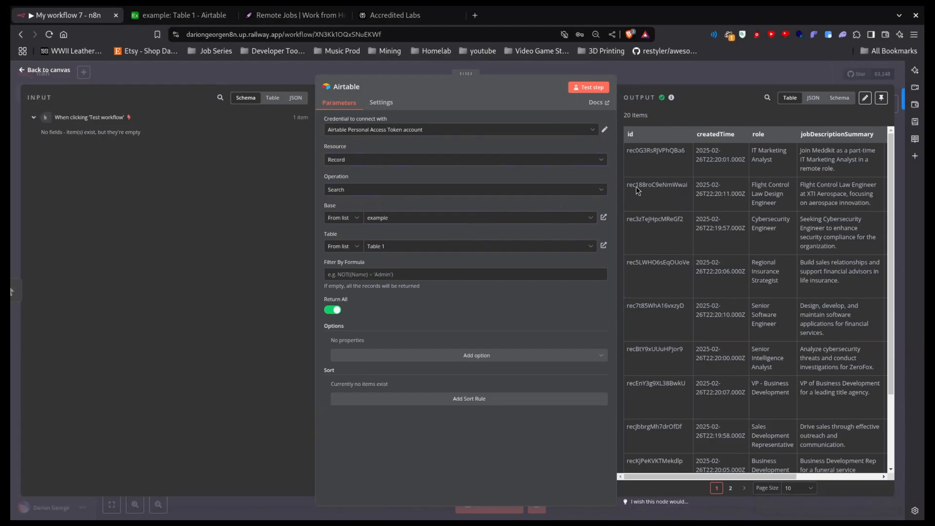
Examine the Airtable node's output columns for the retrieved job records and return to the canvas
left_click(354, 314)
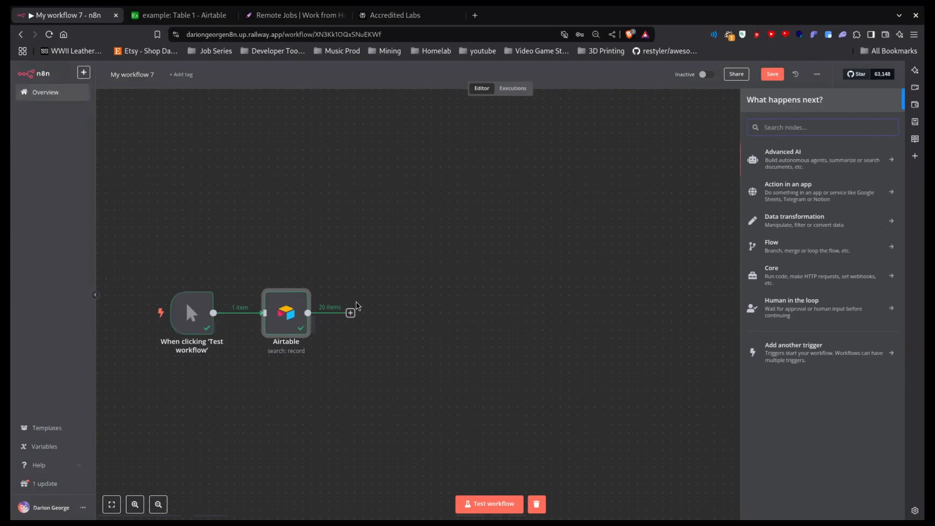
left_click(426, 236)
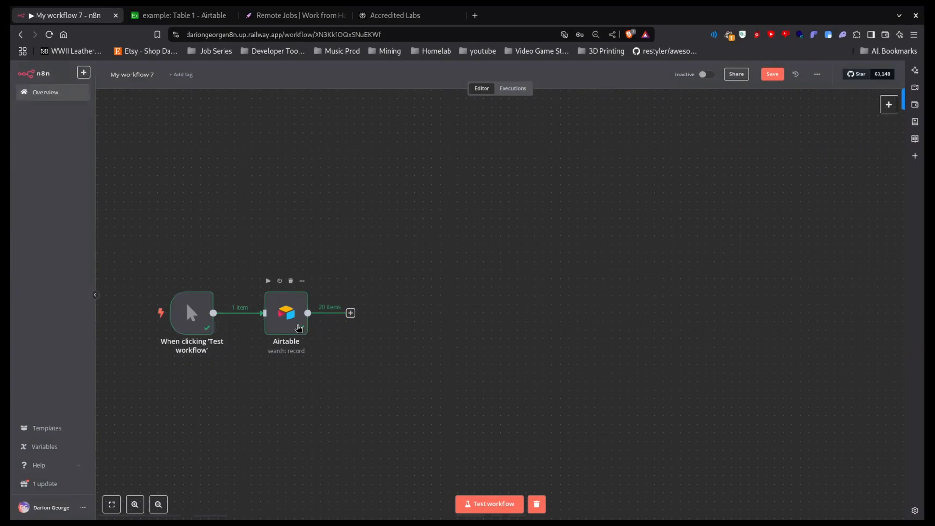
double_click(297, 325)
scroll(673, 282, "right", 5)
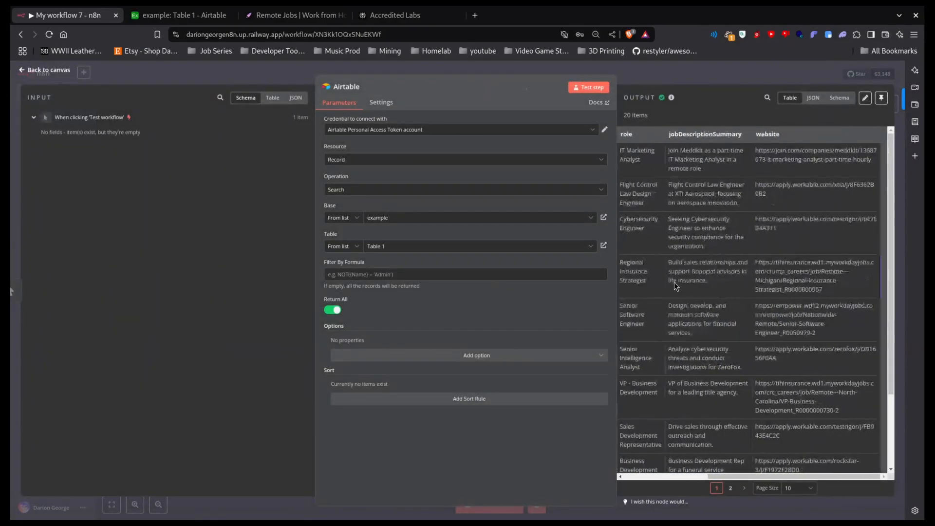
scroll(675, 219, "left", 5)
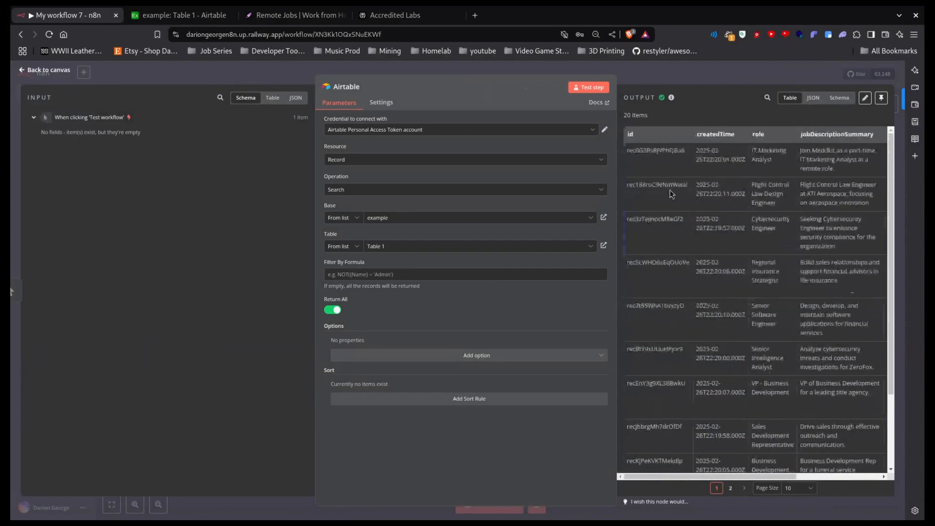
left_click(640, 77)
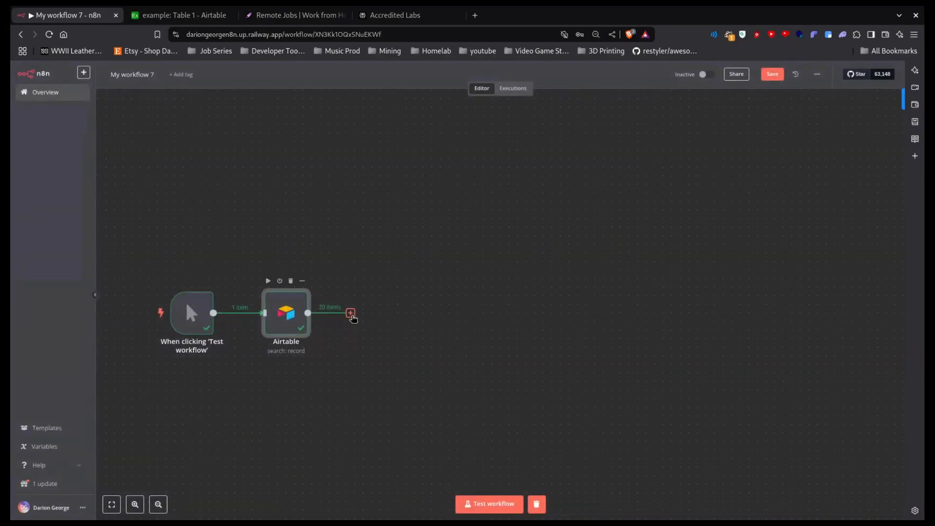
left_click(350, 313)
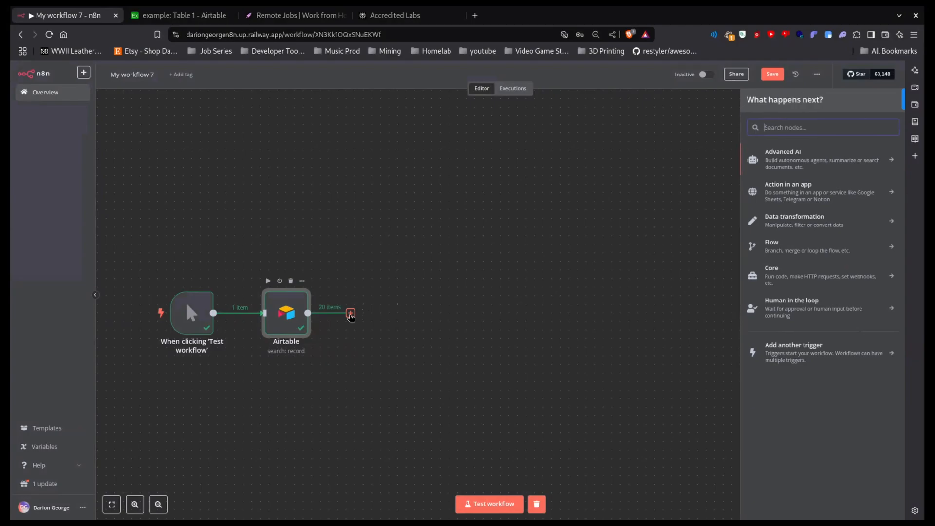
type("open")
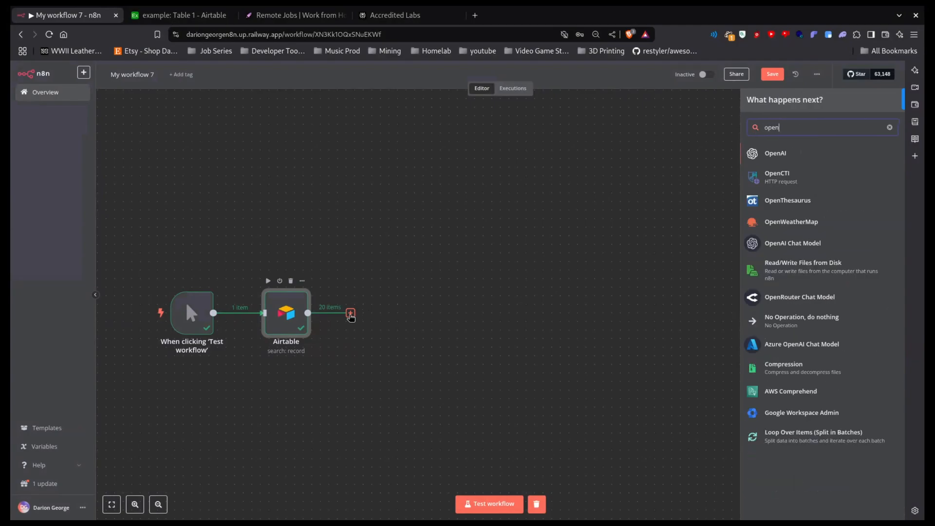
left_click(768, 155)
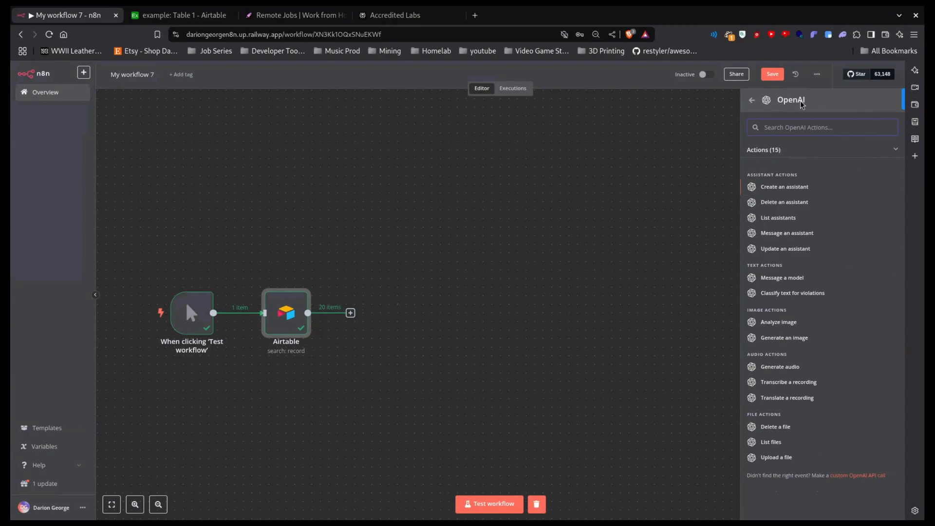
left_click(751, 100)
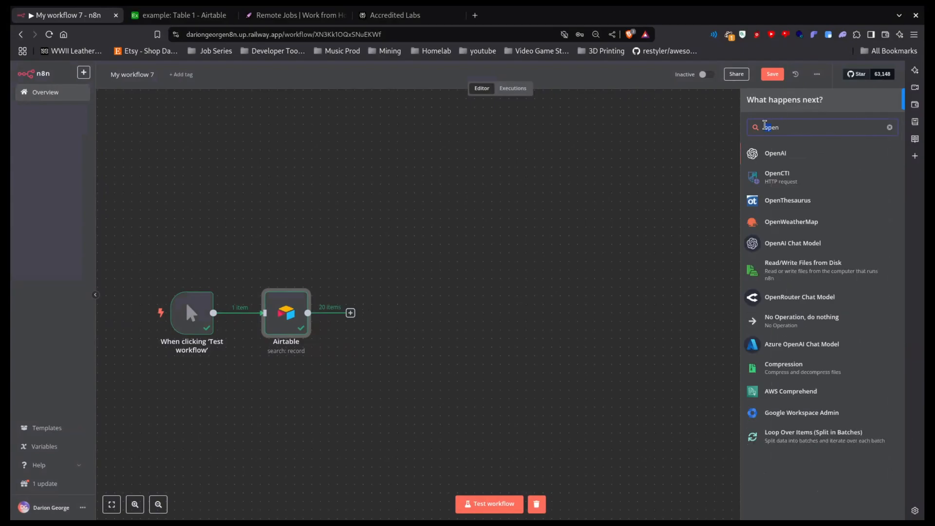
left_click_drag(764, 126, 786, 126)
key("BackSpace")
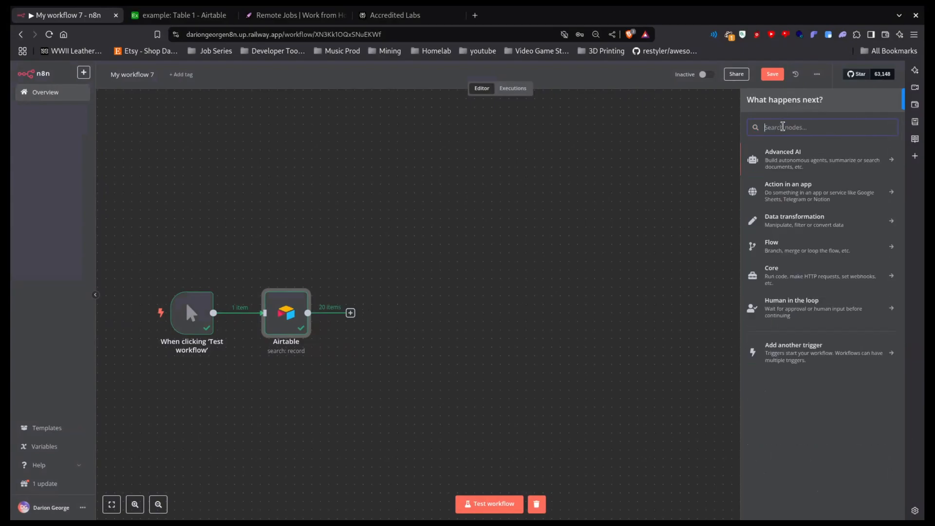
Add a Basic LLM Chain after the Airtable node, set its prompt source to "Define below" and return to the canvas
left_click(822, 157)
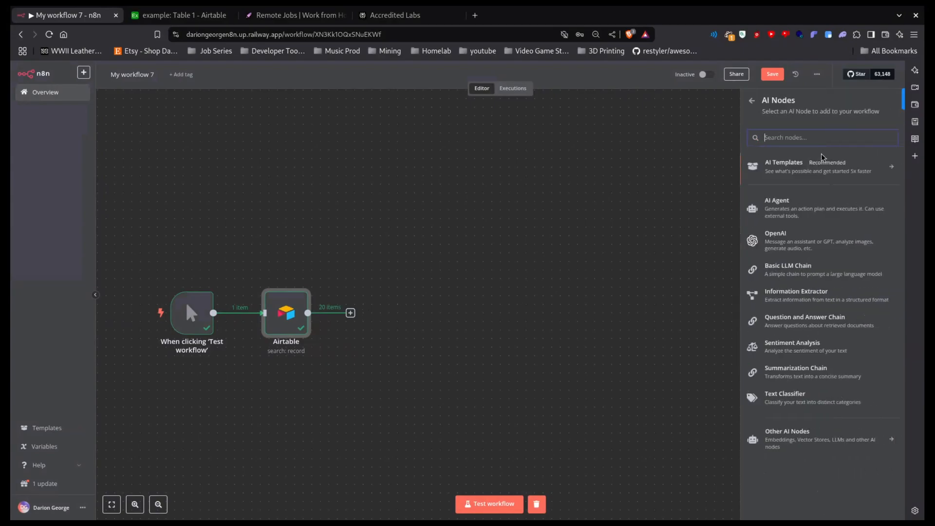
left_click(808, 271)
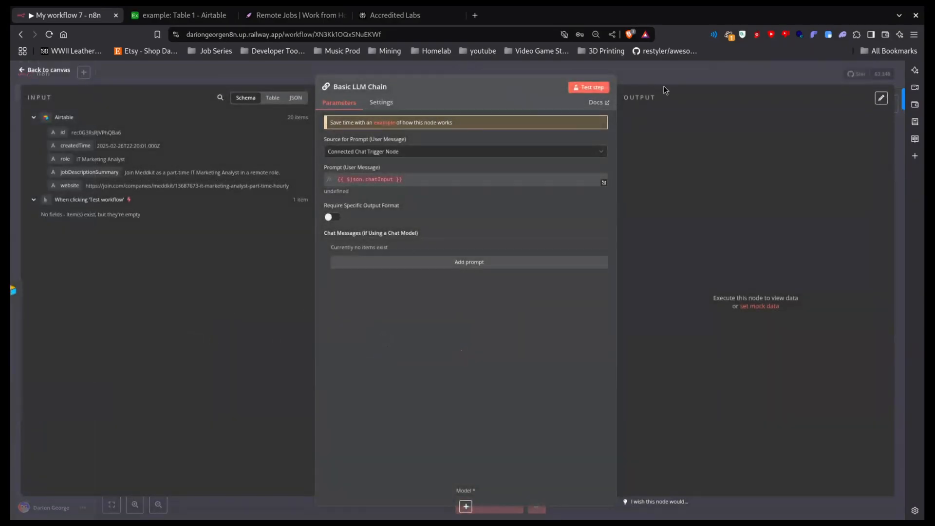
left_click(367, 152)
left_click(388, 196)
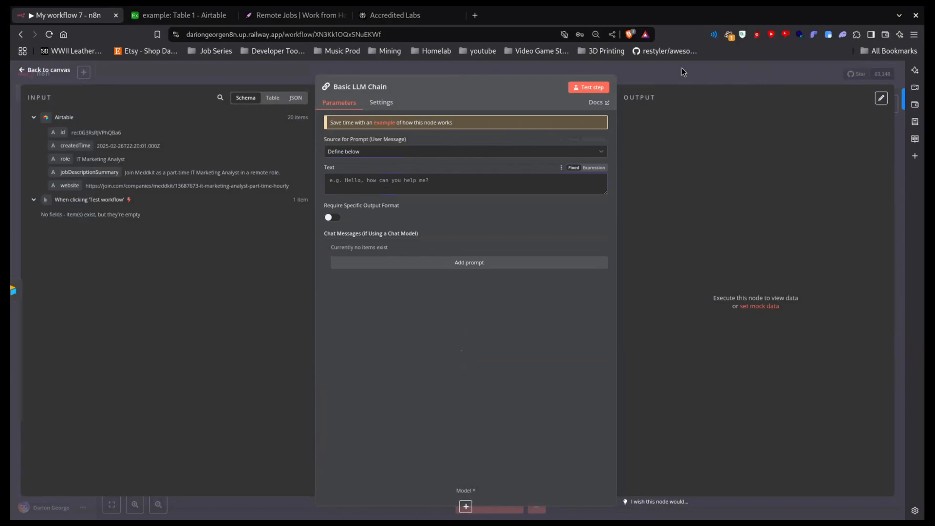
left_click(857, 72)
left_click_drag(414, 328, 409, 296)
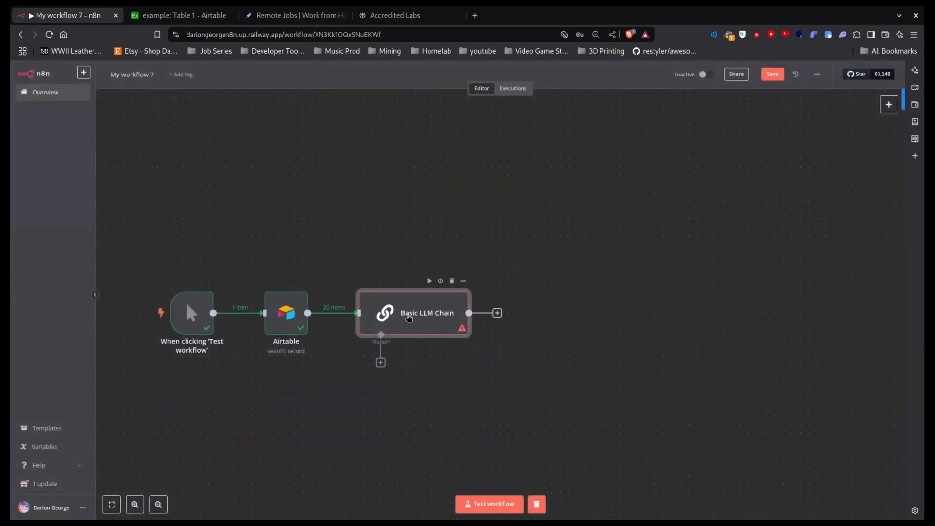
double_click(408, 318)
left_click(724, 73)
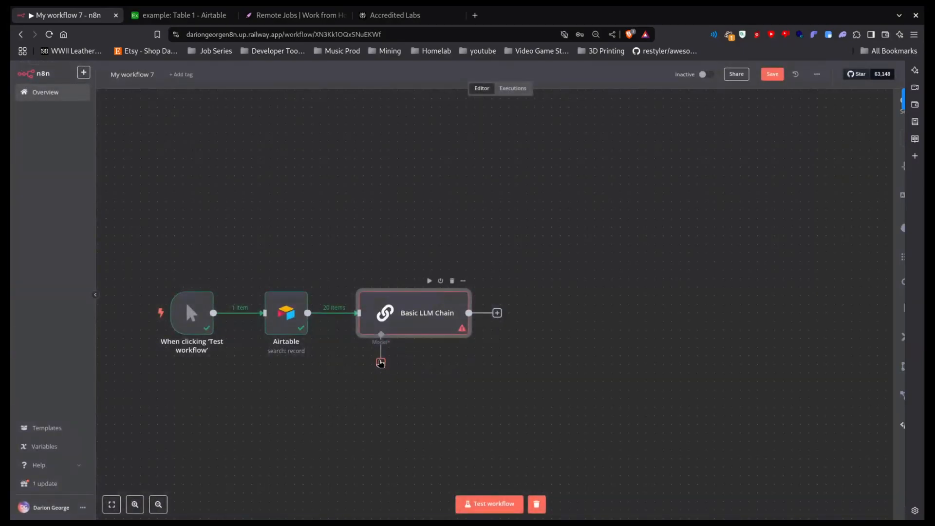
Attach an OpenAI Chat Model to the Basic LLM Chain, place it beneath the chain and check its model settings
left_click(380, 362)
left_click(778, 442)
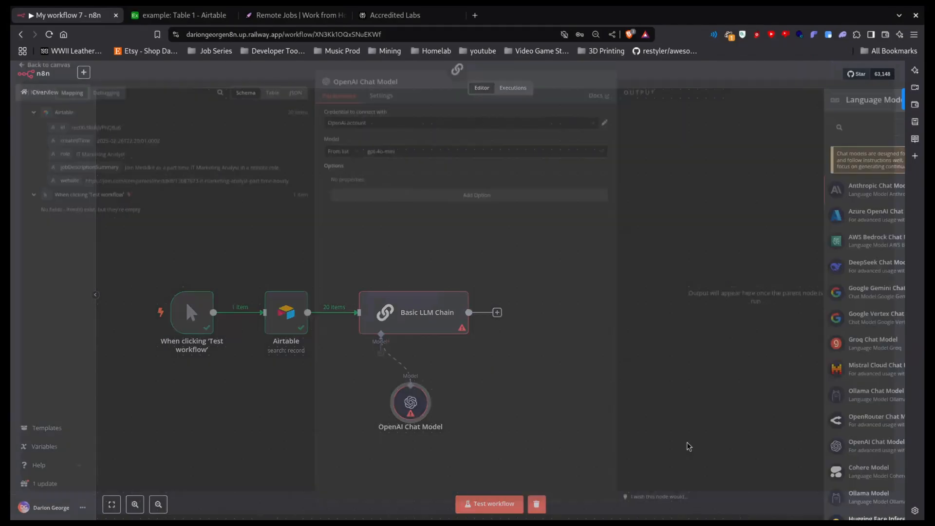
left_click(706, 83)
left_click_drag(418, 403, 372, 389)
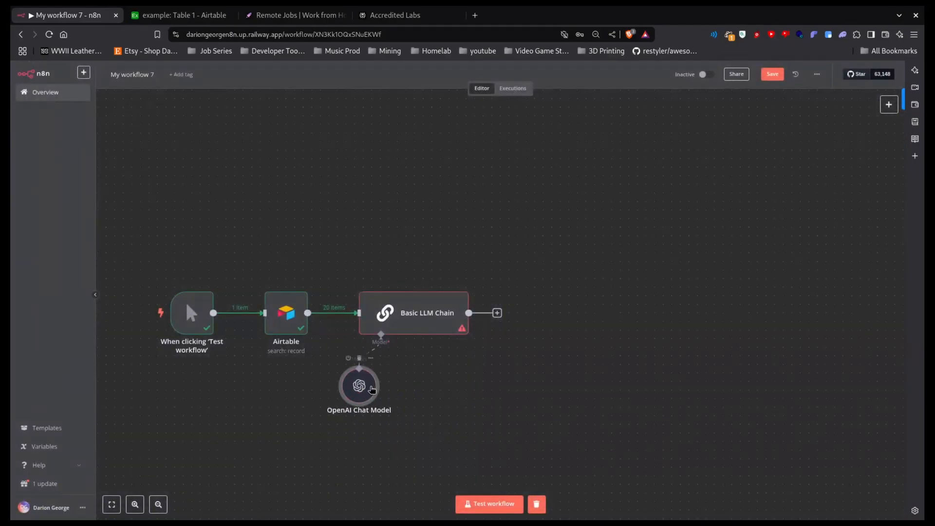
double_click(369, 388)
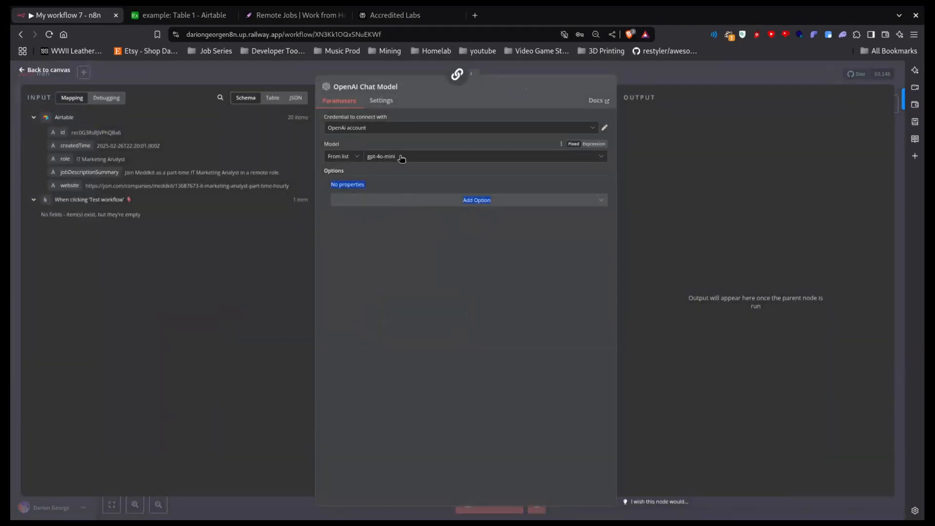
left_click(726, 71)
Fill the Basic LLM Chain's prompt text with the role and jobDescriptionSummary fields on separate lines, and return to the canvas
double_click(419, 317)
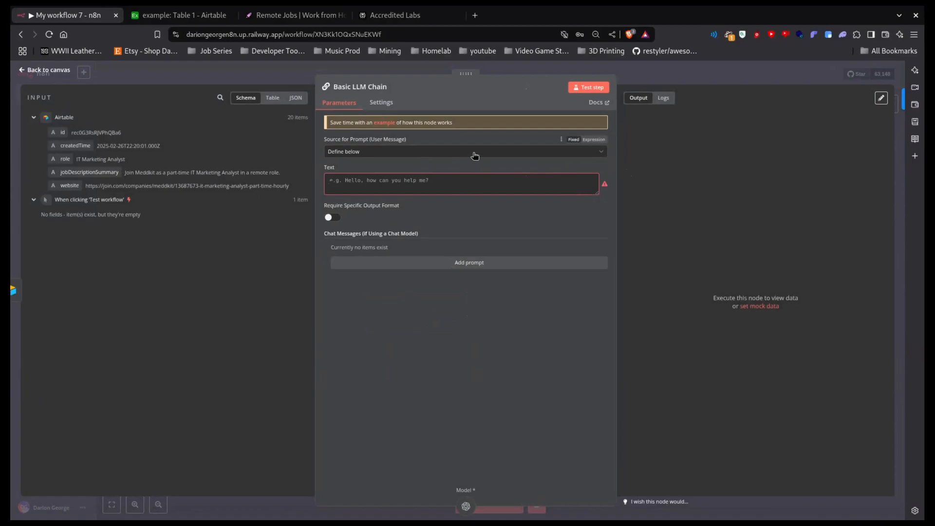
left_click_drag(595, 191, 596, 346)
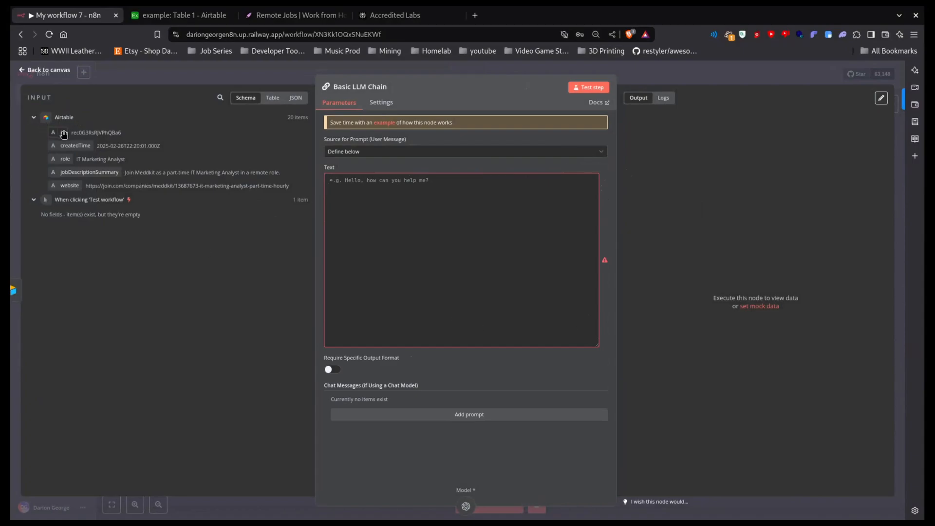
left_click_drag(65, 159, 379, 199)
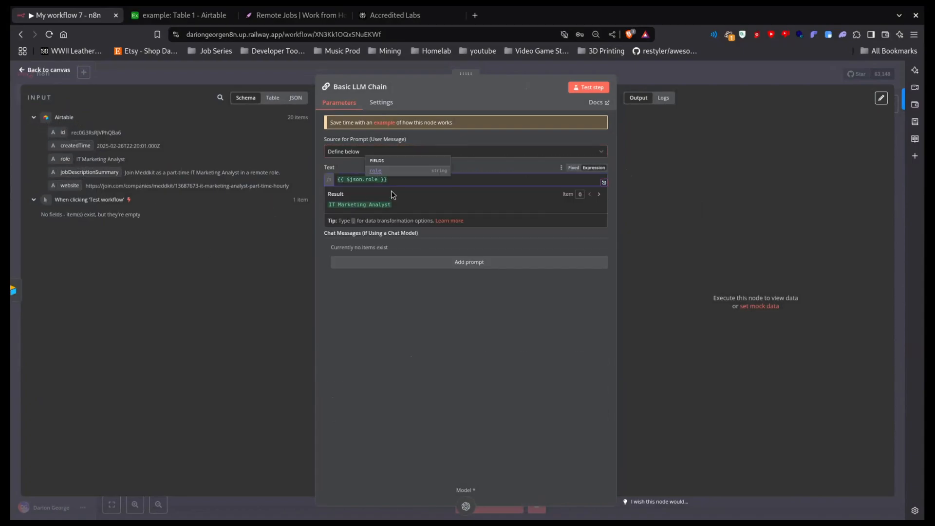
left_click(403, 181)
key("Return")
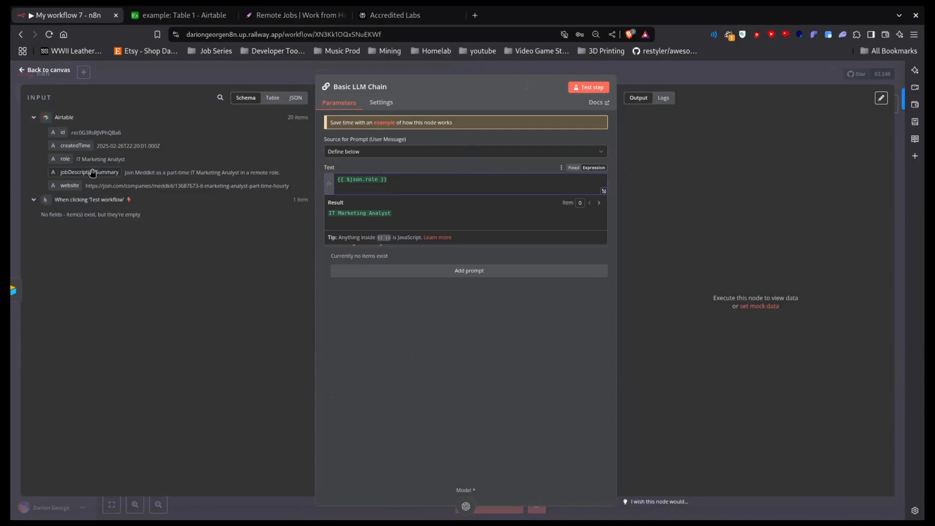
left_click_drag(92, 173, 478, 188)
left_click(492, 188)
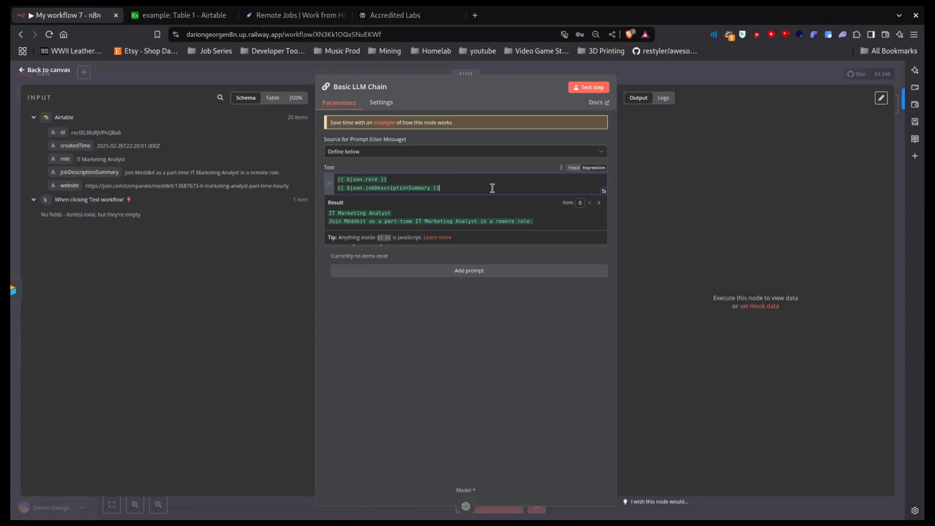
key("Return")
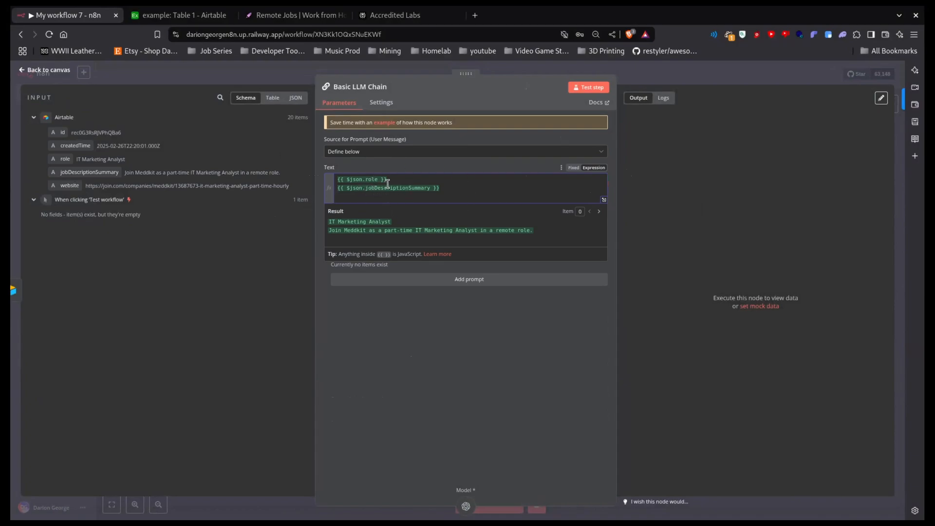
left_click(673, 77)
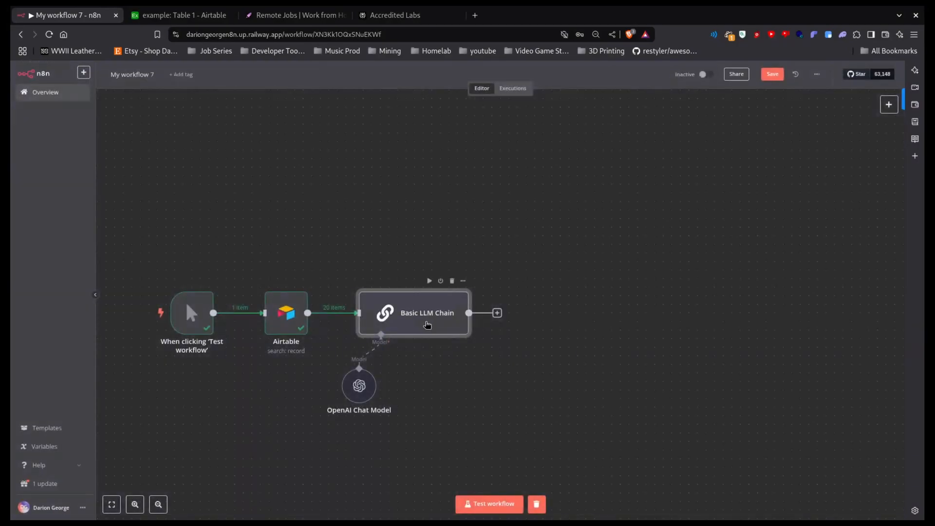
Add the instruction "write a coverletter for this job." above the role and summary fields in the Basic LLM Chain's prompt, separated by a blank line
double_click(427, 325)
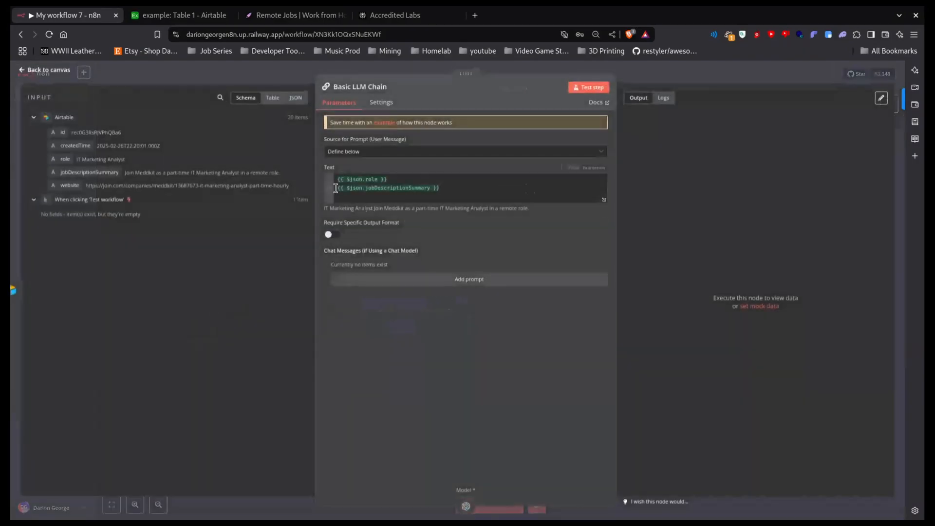
left_click(336, 188)
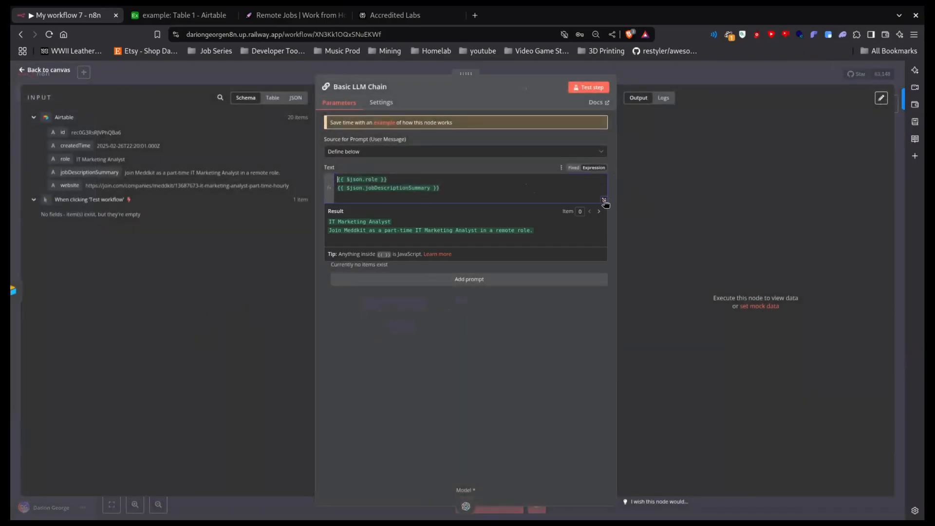
left_click(604, 200)
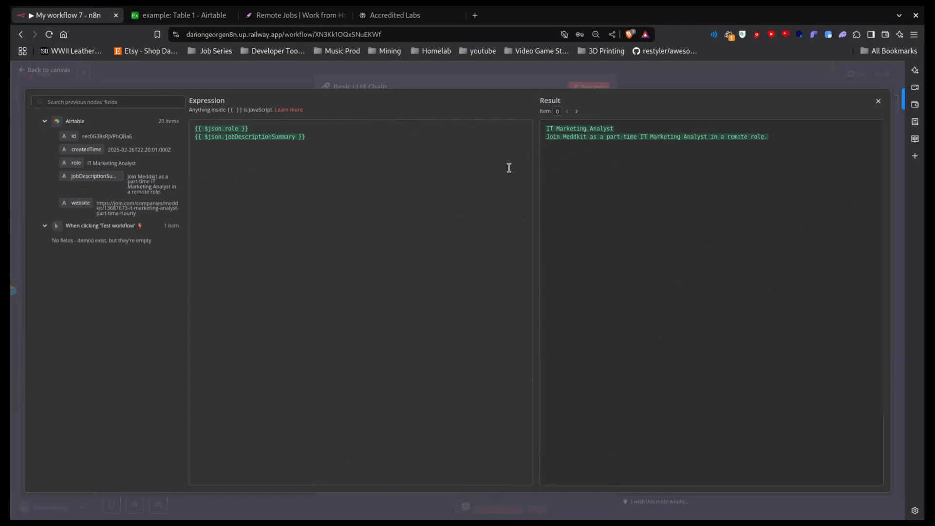
left_click(193, 127)
key("Return")
key("Return")
key("Up")
key("Up")
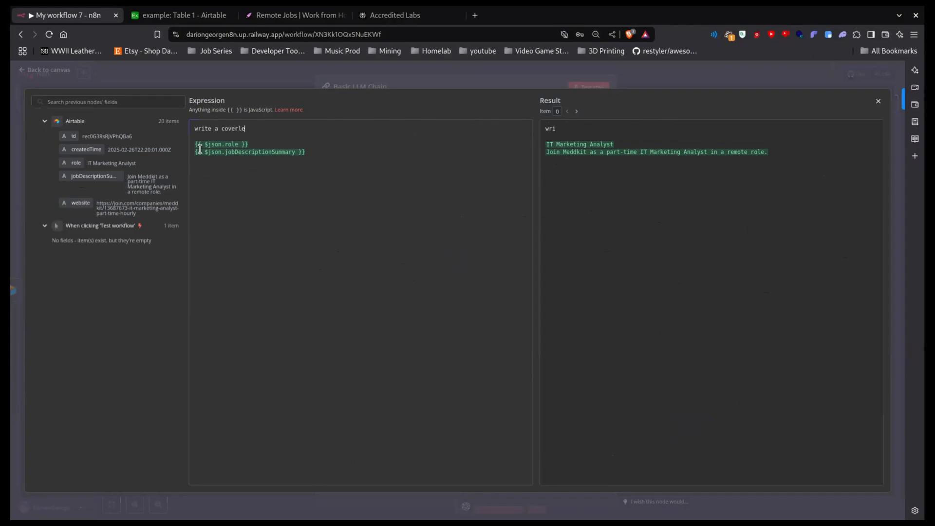
type("tt")
type("er abou")
key("BackSpace")
key("BackSpace")
type("for this job.")
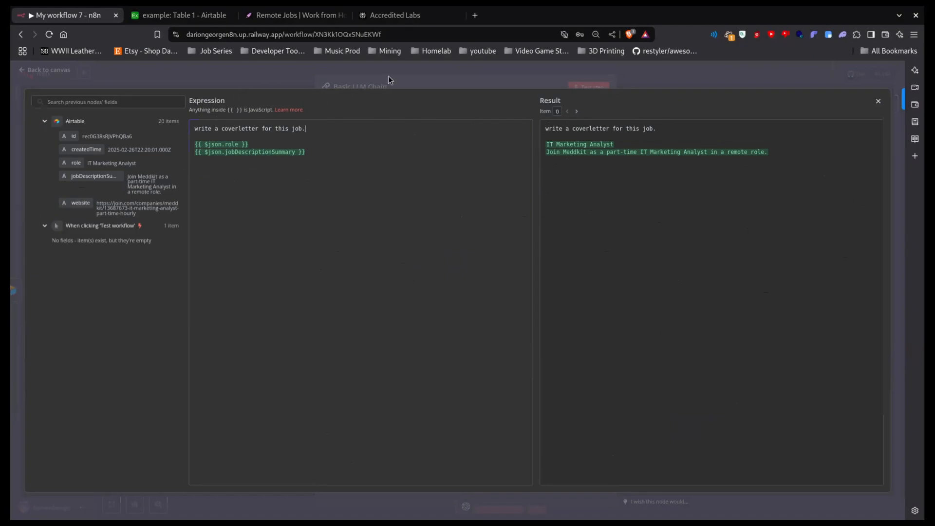
left_click(410, 73)
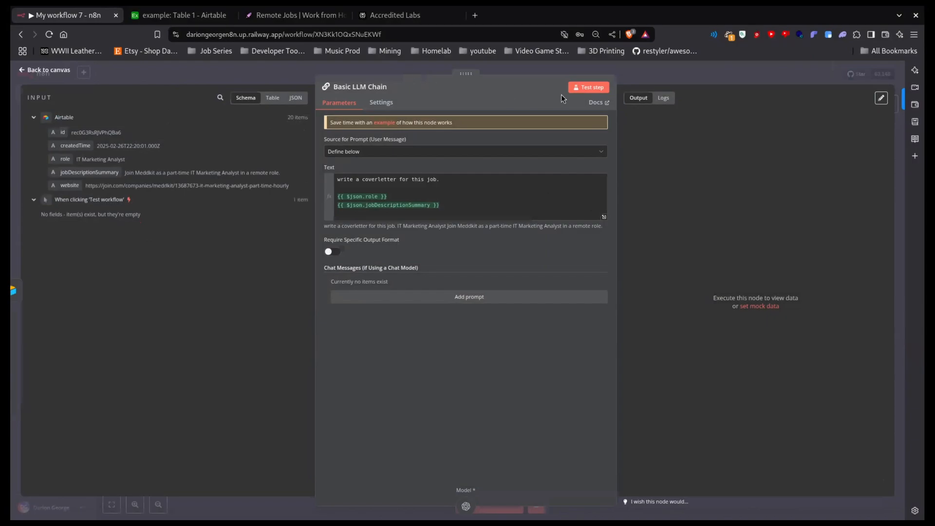
left_click(644, 76)
Insert a Limit node between Airtable and the Basic LLM Chain, keeping the first 1 item, tidy the spacing and run the Limit node
left_click_drag(402, 316, 453, 316)
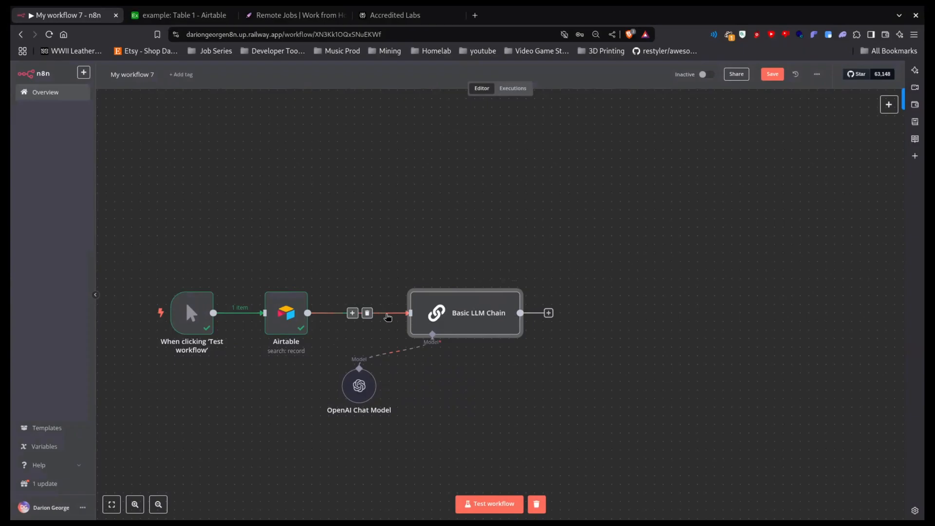
left_click(352, 313)
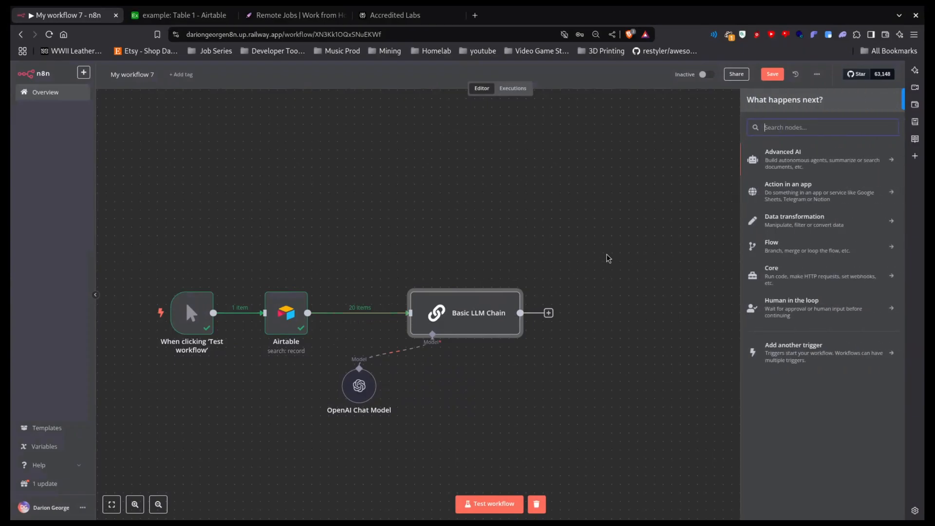
type("lim")
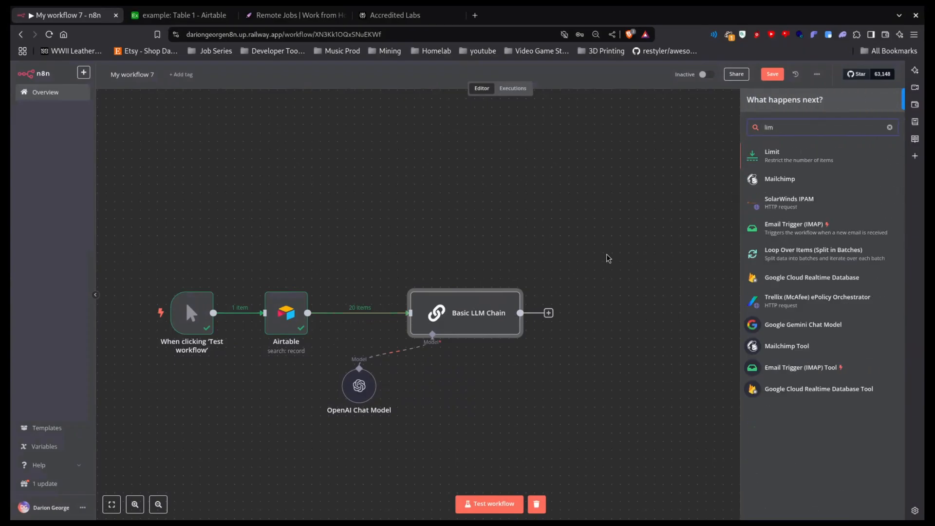
left_click(785, 154)
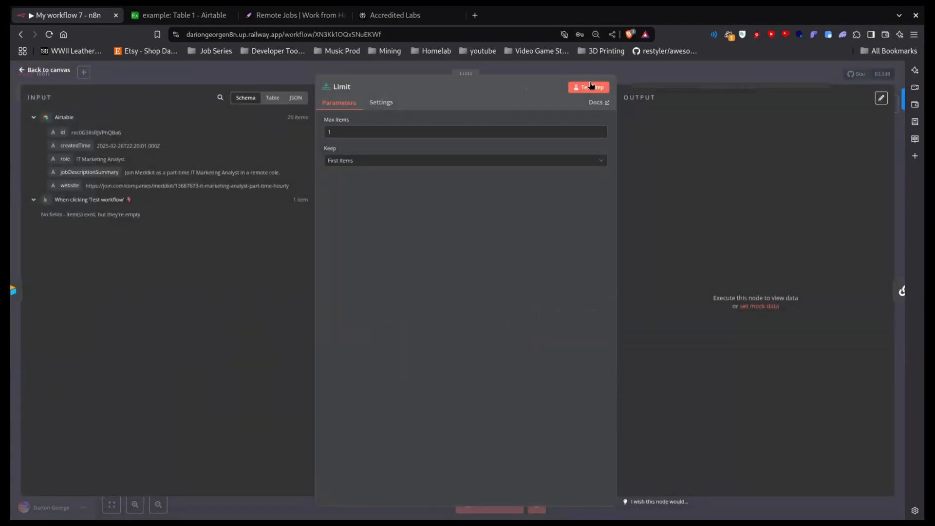
left_click(659, 78)
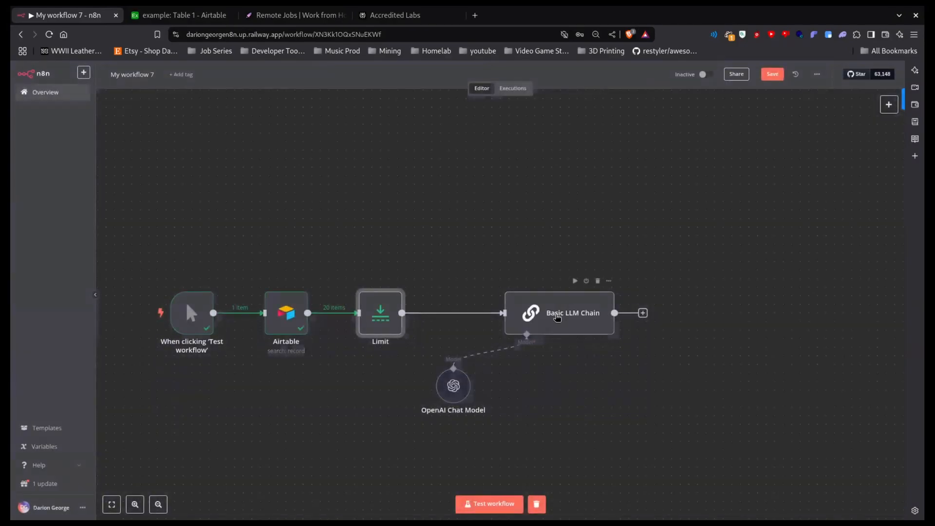
left_click_drag(557, 313, 486, 319)
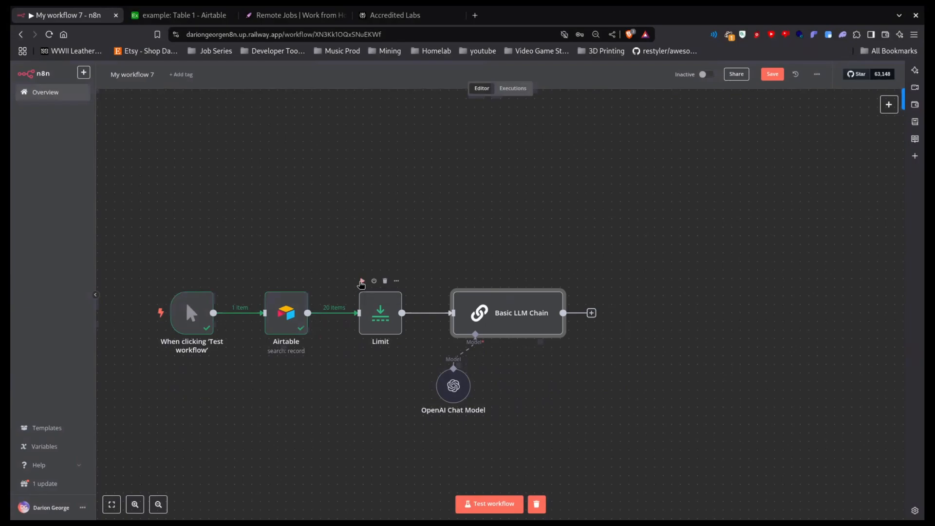
left_click(363, 281)
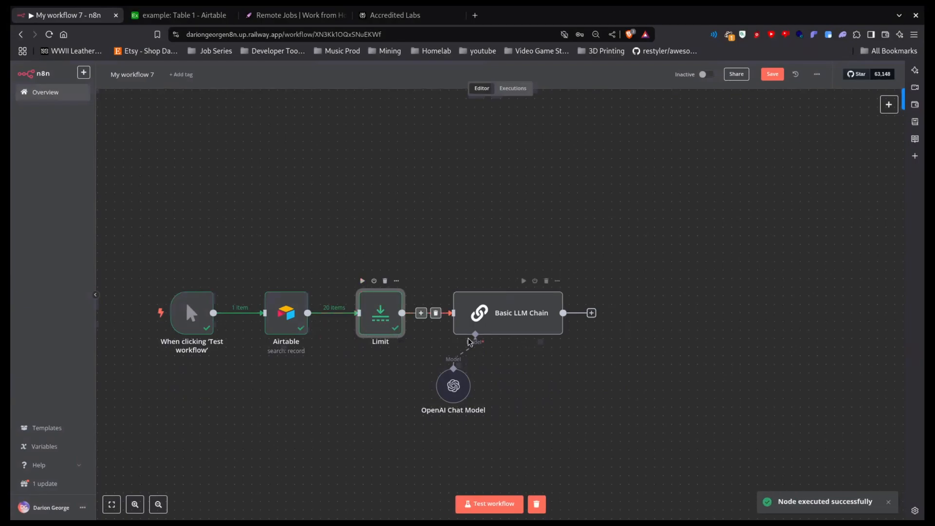
Run the Basic LLM Chain, review the prompt and generated cover letter in its logs, and return to the canvas
left_click(523, 281)
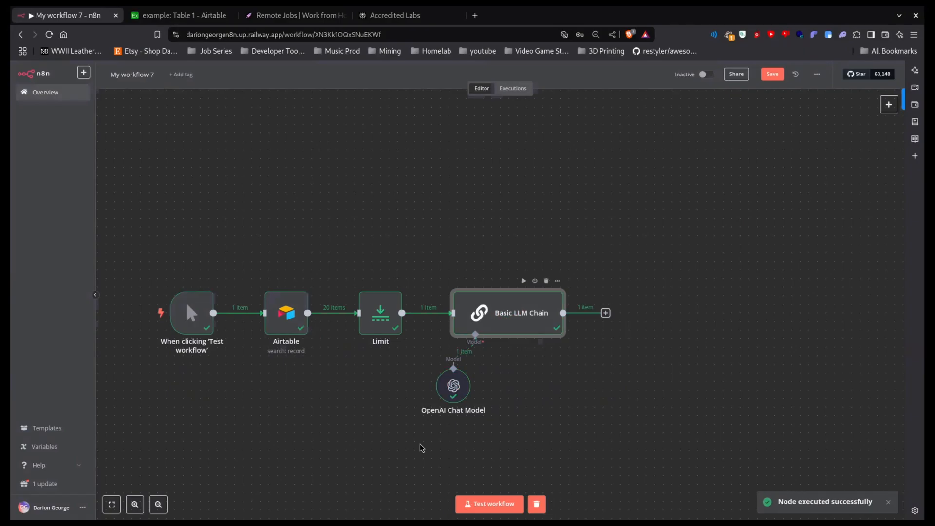
double_click(534, 316)
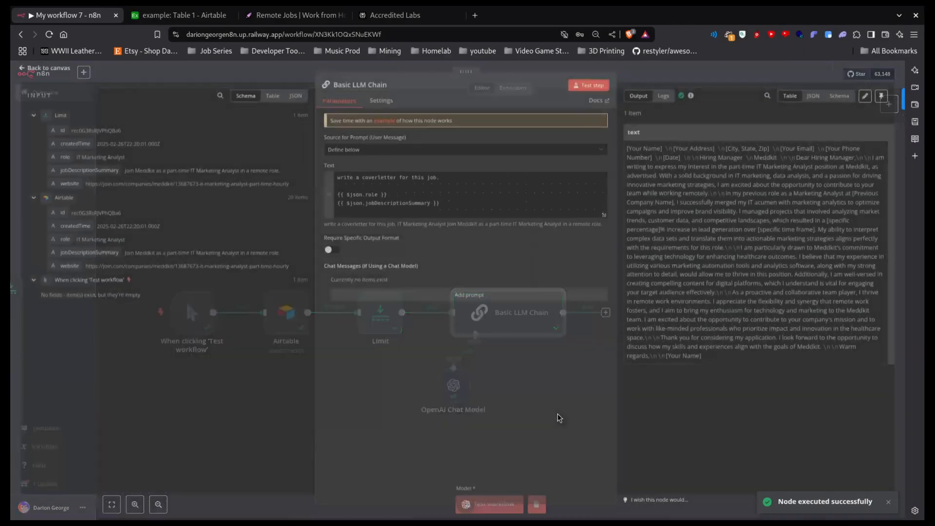
left_click(663, 97)
scroll(562, 247, "down", 3)
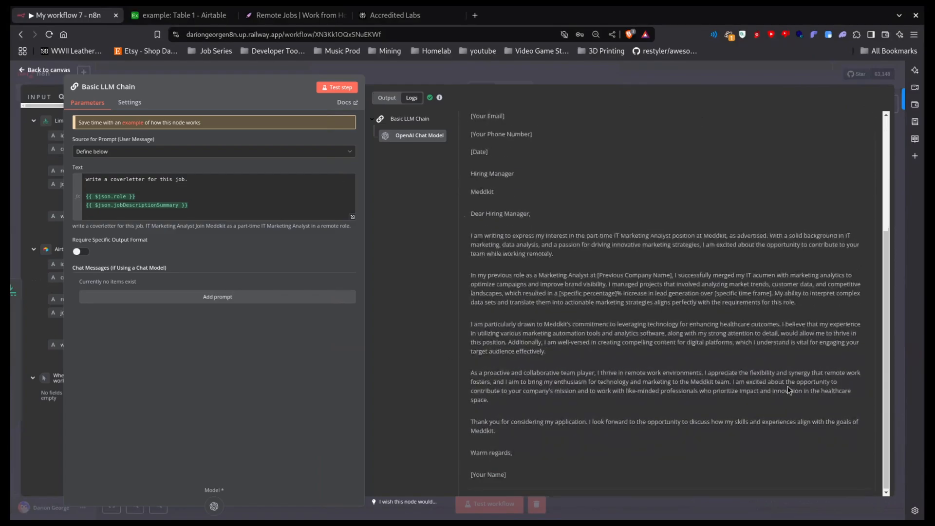
scroll(613, 336, "up", 3)
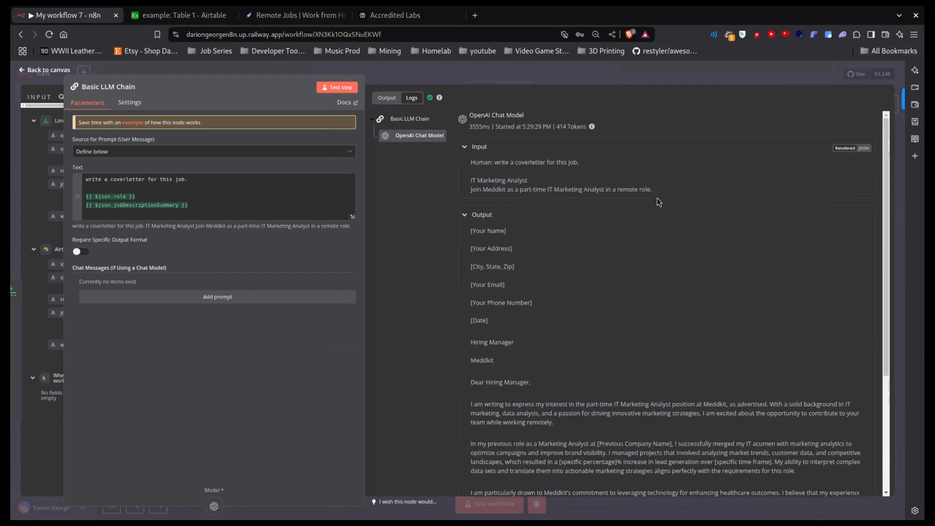
scroll(658, 201, "down", 3)
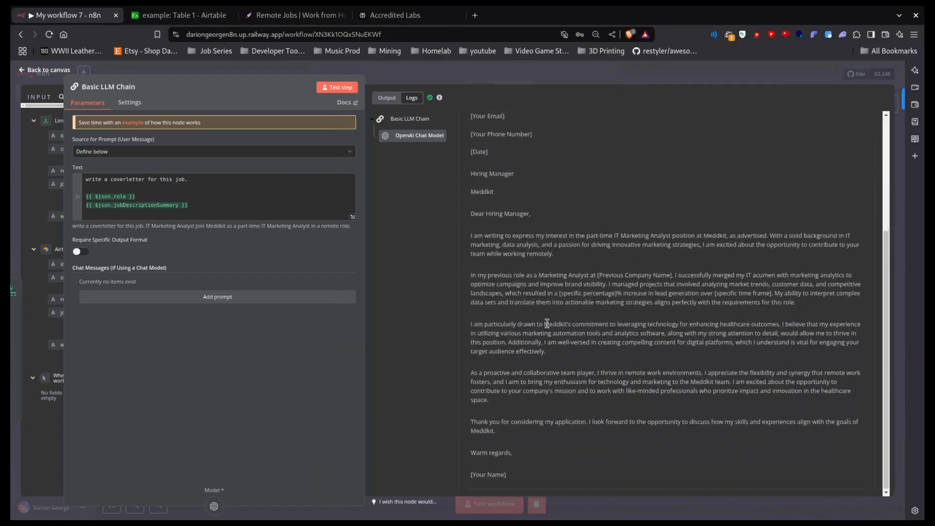
scroll(546, 324, "up", 2)
left_click(468, 73)
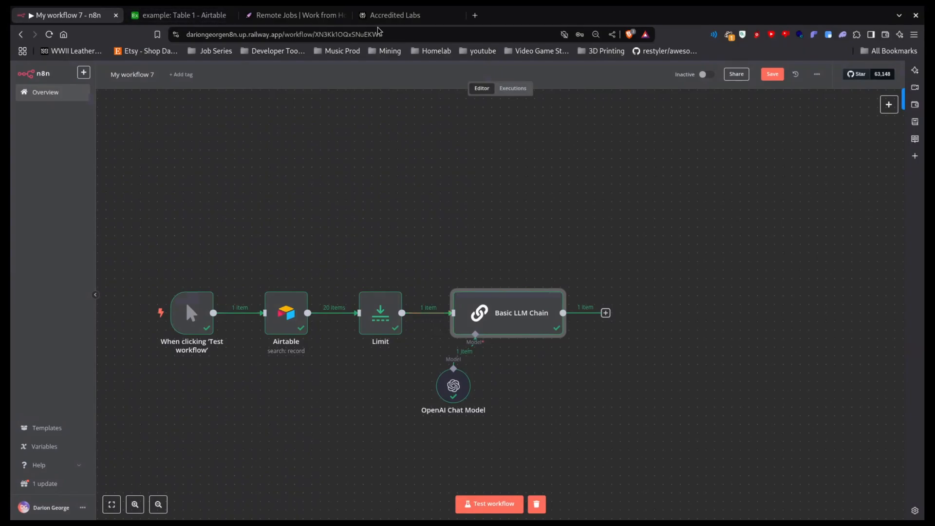
left_click(398, 19)
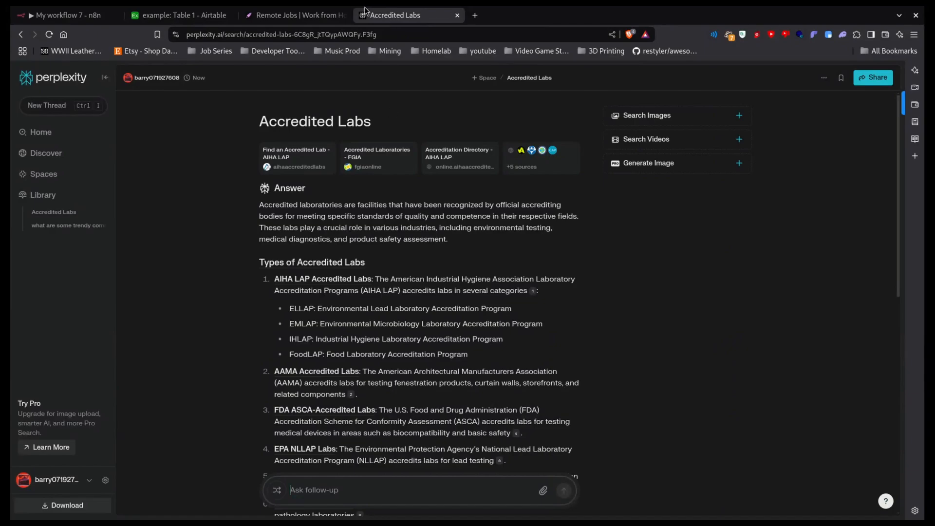
left_click(73, 16)
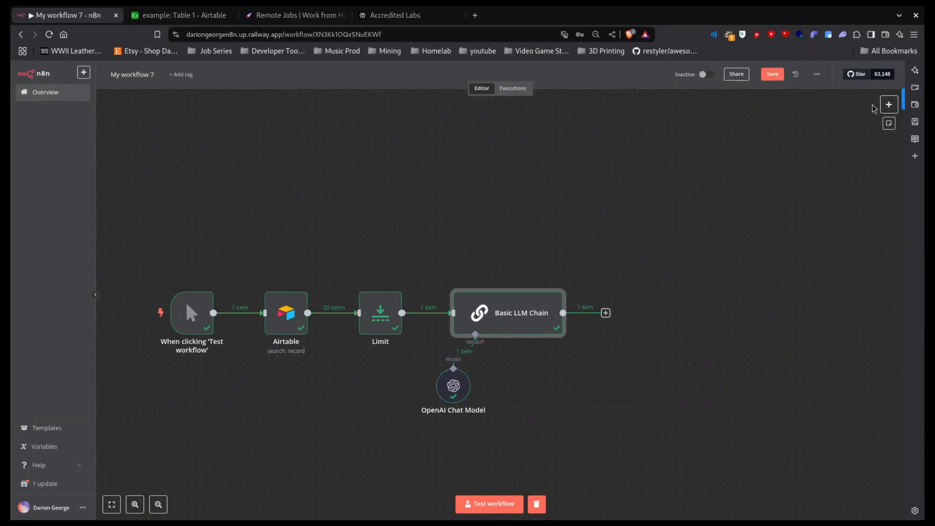
Add an HTTP Request node after the Basic LLM Chain and return to the canvas
left_click(888, 104)
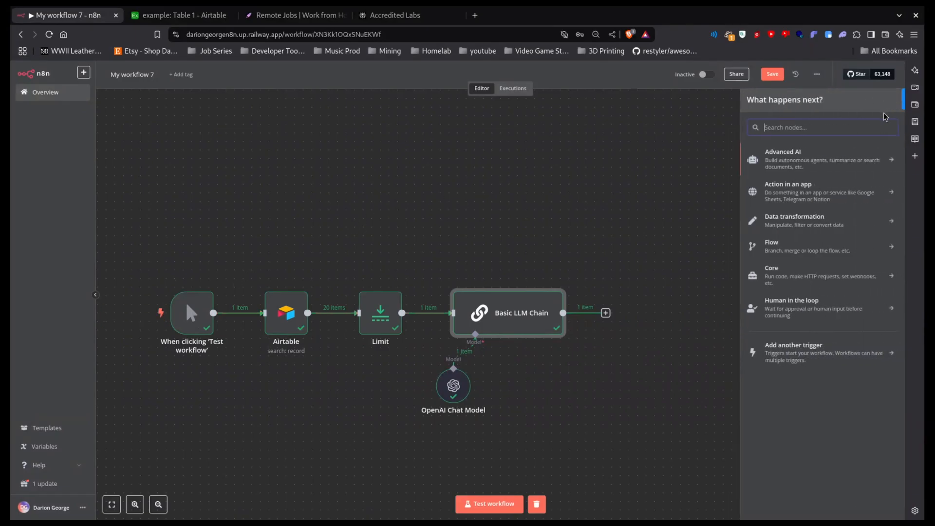
type("http")
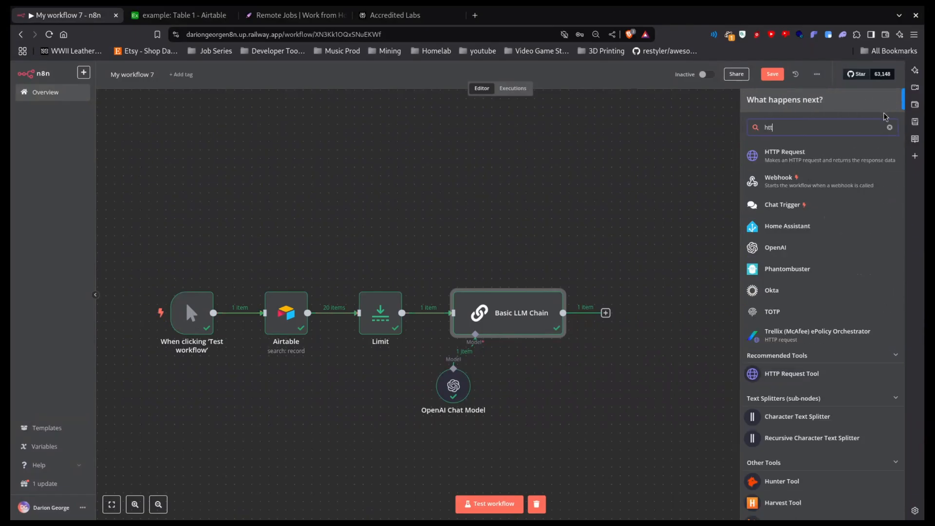
left_click(811, 153)
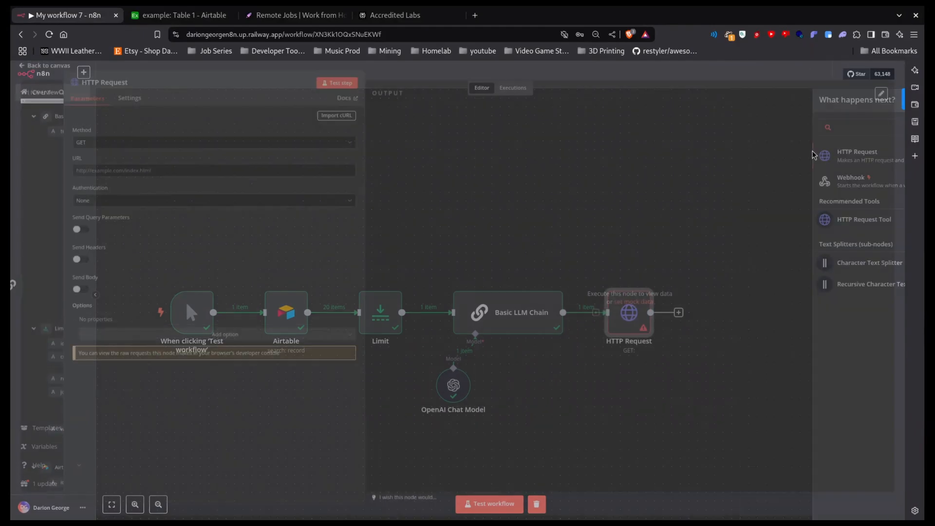
left_click(544, 74)
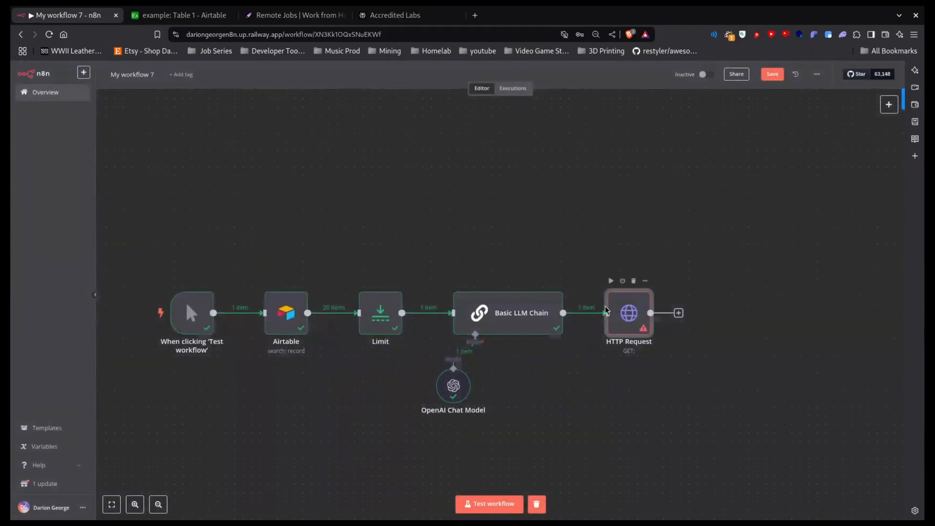
Move the HTTP Request node above Limit, feed it from Airtable instead of the Basic LLM Chain, and open its parameters
left_click(628, 313)
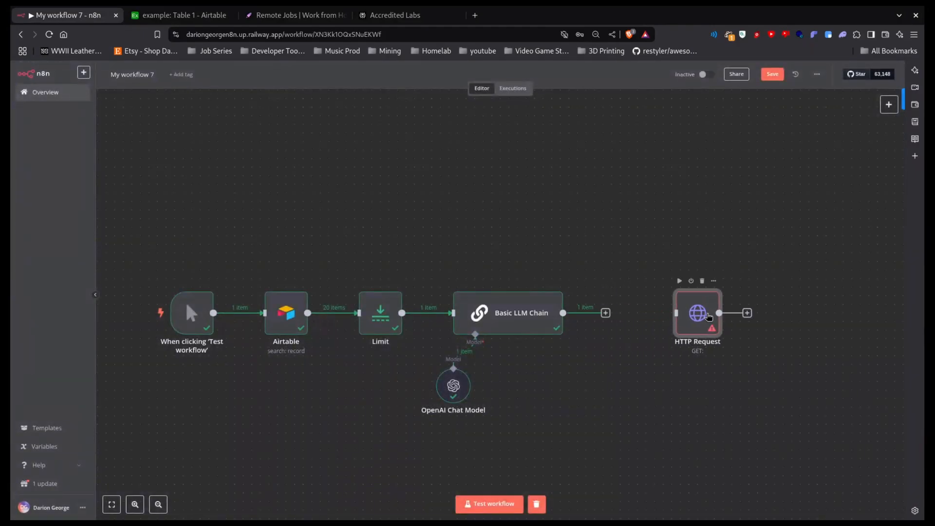
left_click_drag(711, 314, 403, 237)
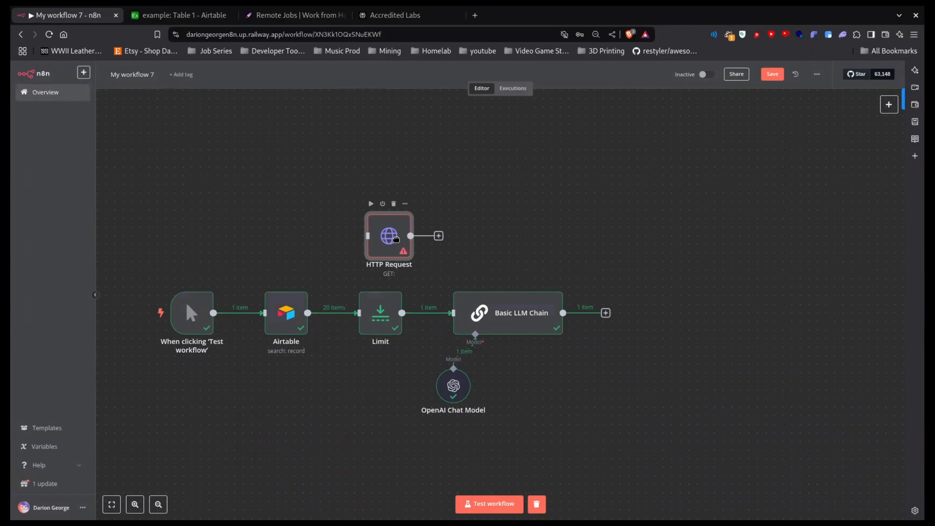
left_click_drag(307, 312, 377, 244)
double_click(378, 243)
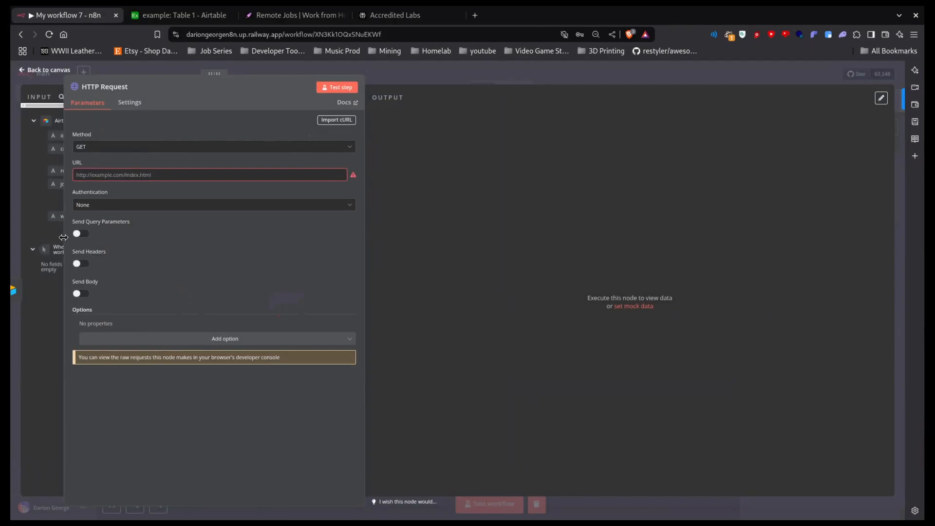
Set the HTTP Request URL to Airtable's website field, test the node, skim the returned HTML and return to the canvas
left_click_drag(76, 189, 261, 175)
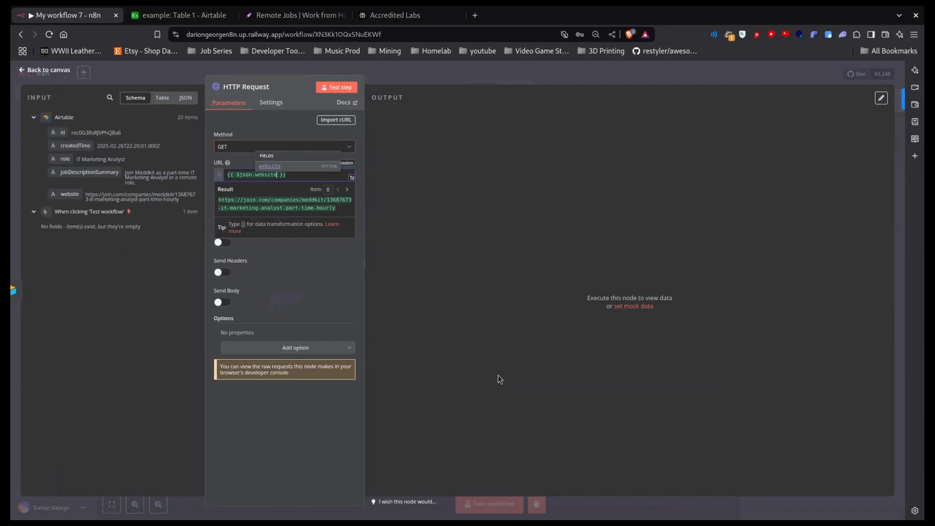
left_click(522, 322)
left_click(336, 87)
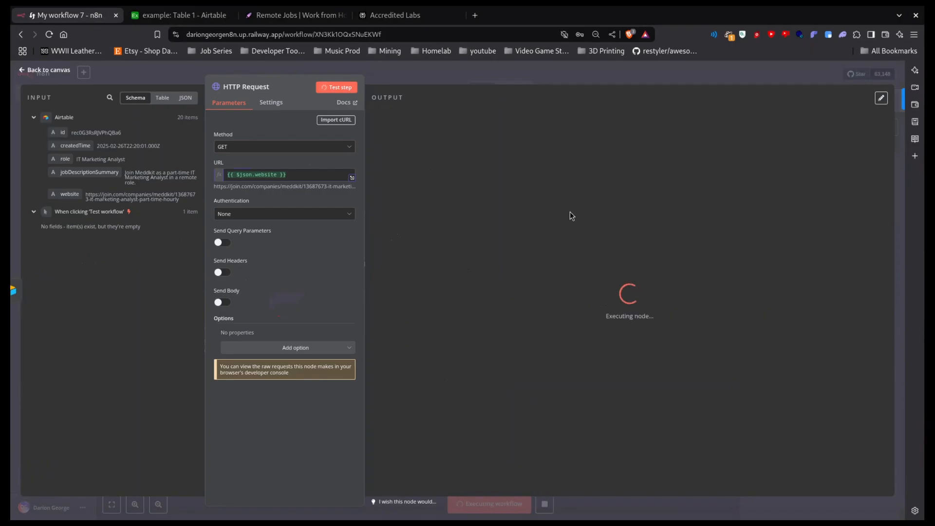
scroll(618, 209, "down", 10)
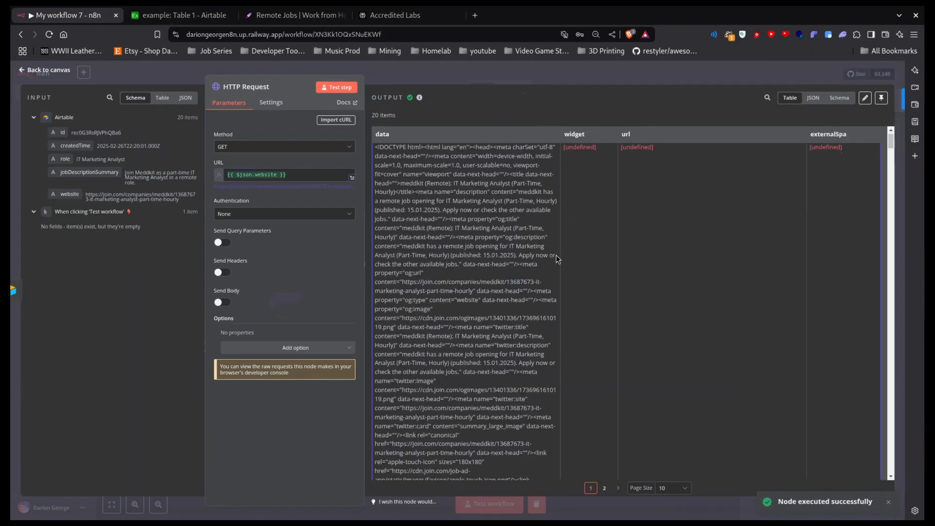
scroll(813, 179, "down", 15)
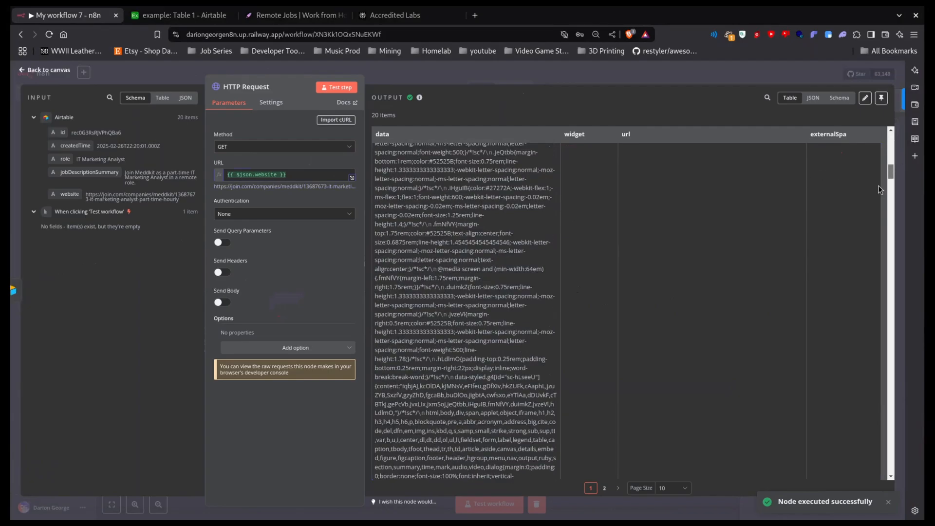
left_click_drag(800, 457, 924, 79)
key("Escape")
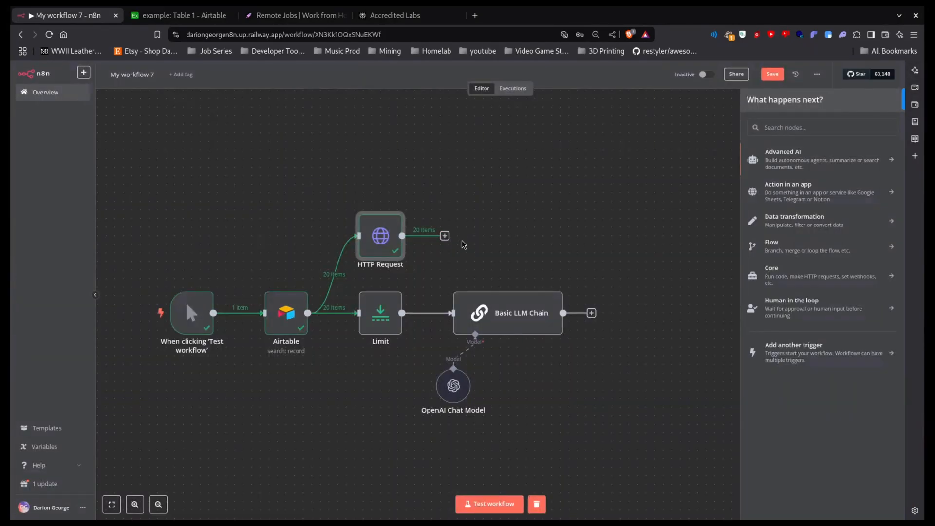
double_click(388, 244)
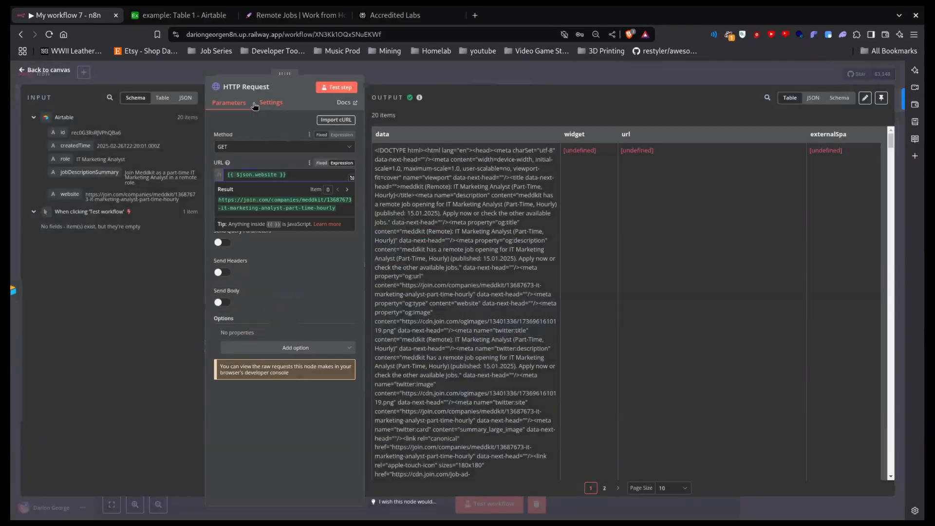
left_click(474, 15)
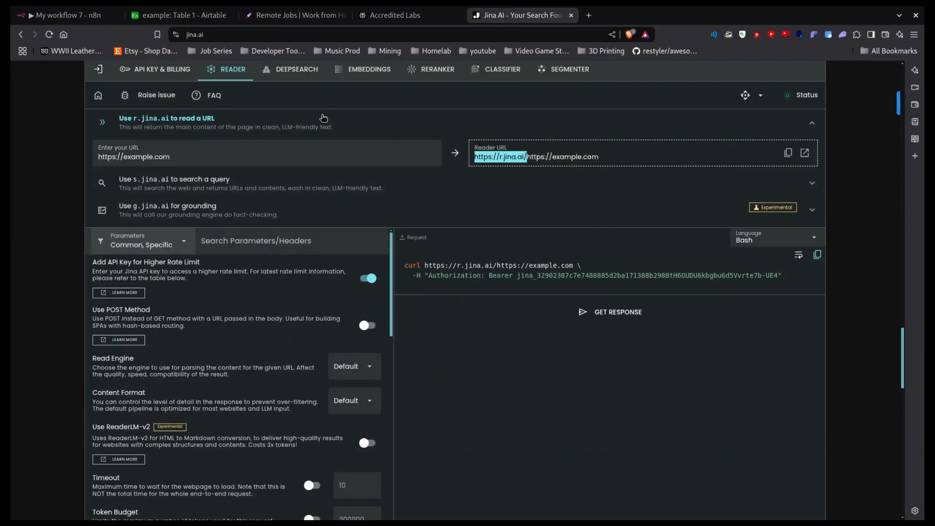
left_click(97, 19)
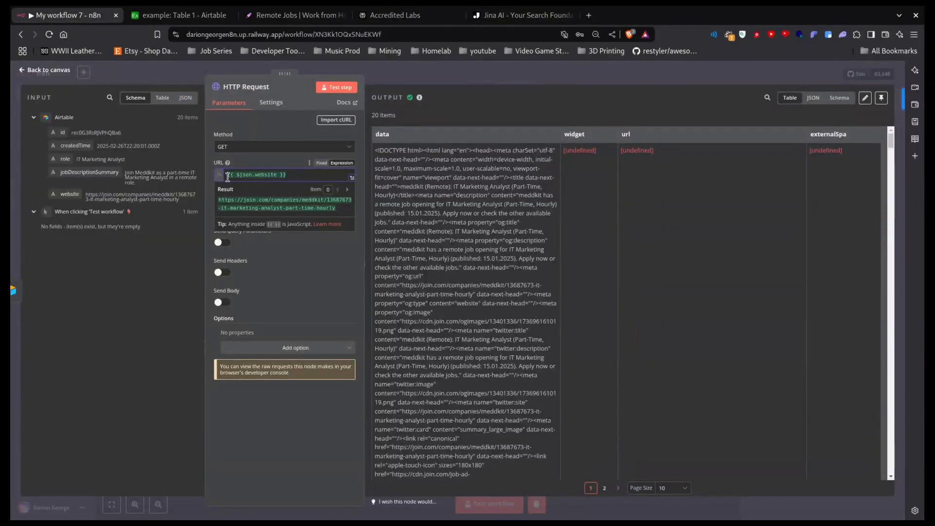
type("https://r.jina.ai/")
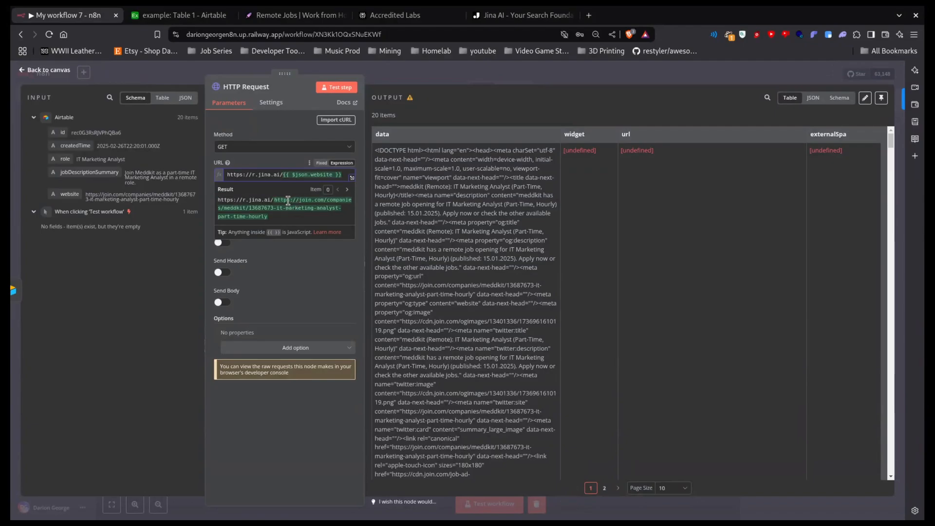
left_click(329, 91)
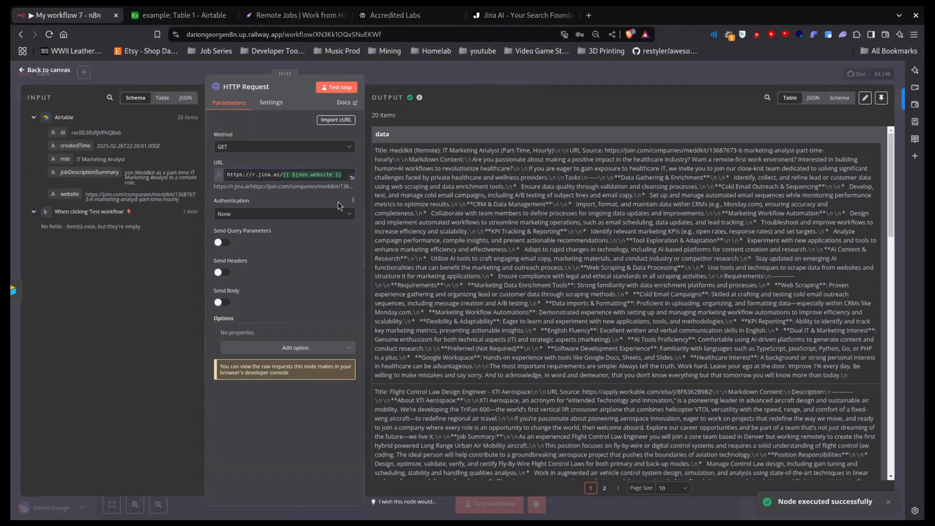
Examine the scraped page text in the HTTP Request output, including its JSON view, and return to the canvas
scroll(502, 271, "down", 20)
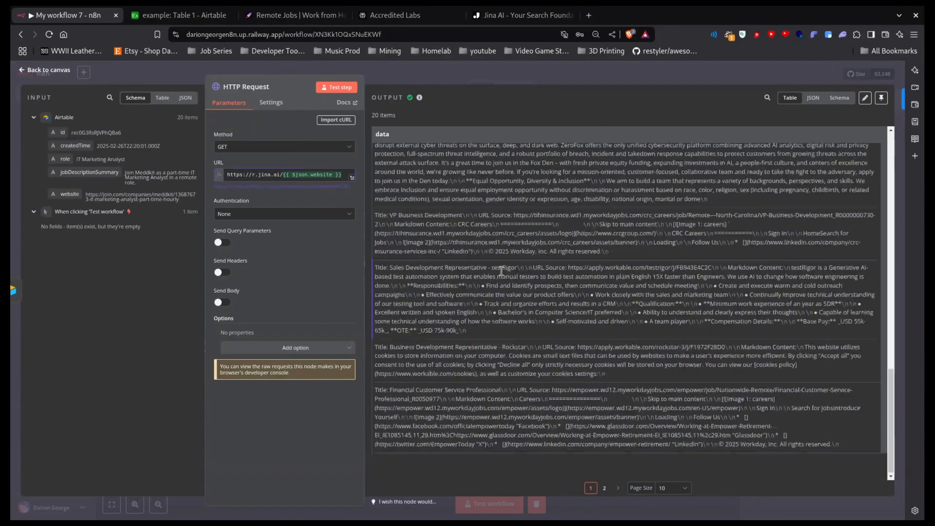
left_click(812, 99)
left_click(839, 98)
left_click(813, 98)
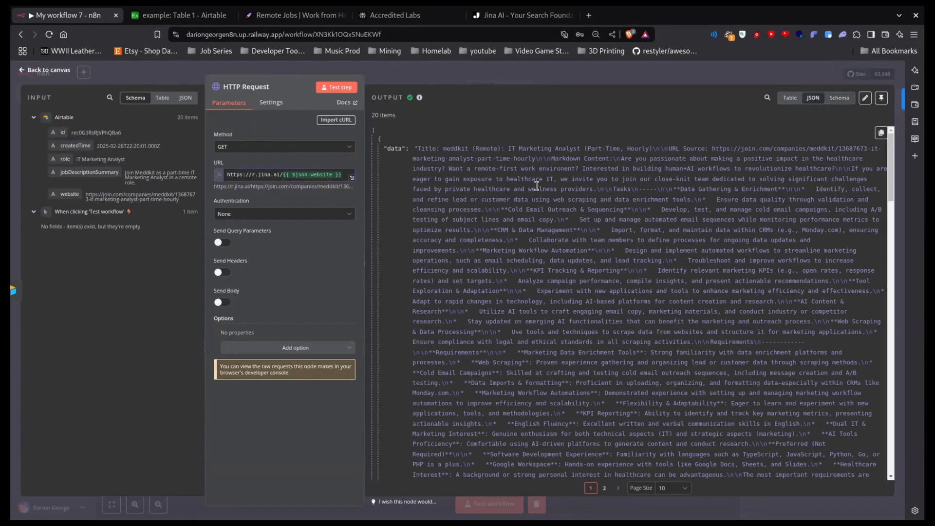
scroll(516, 321, "down", 5)
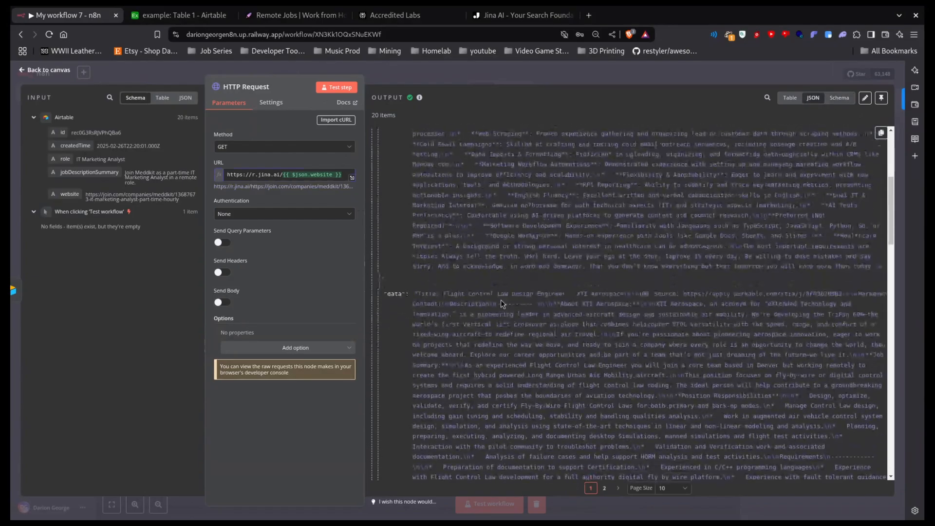
scroll(447, 298, "up", 3)
scroll(447, 299, "up", 3)
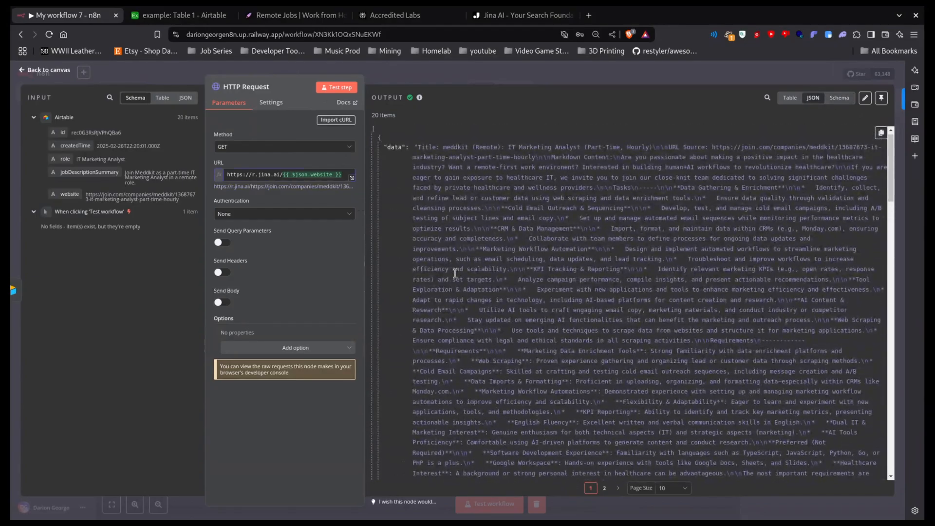
scroll(454, 273, "down", 10)
scroll(457, 270, "down", 5)
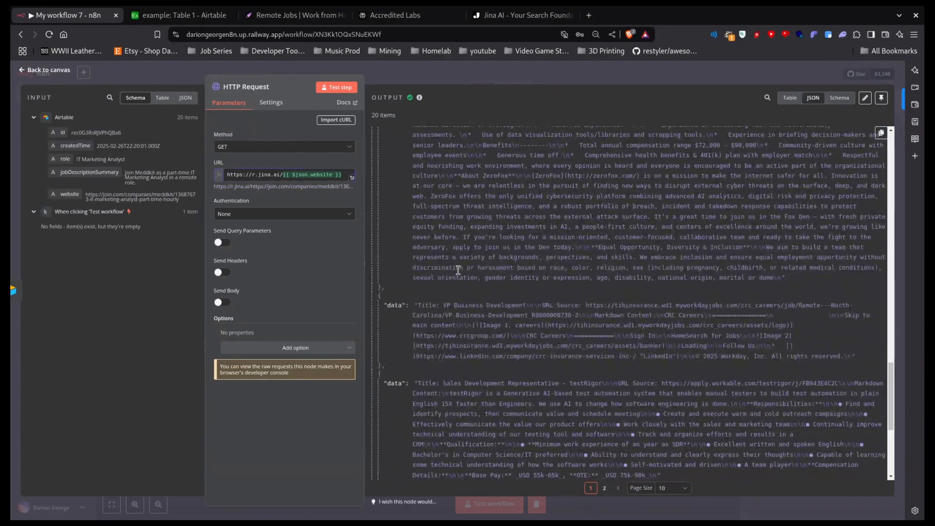
scroll(460, 272, "down", 5)
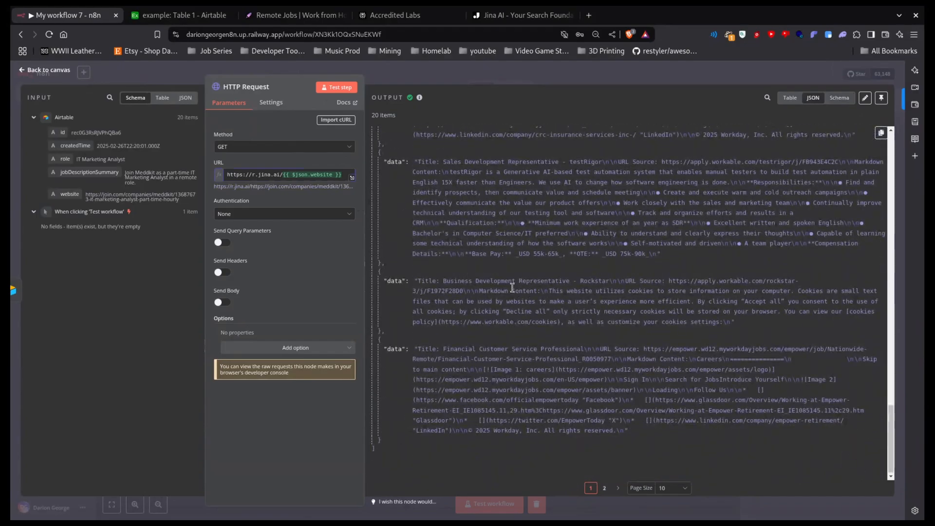
scroll(511, 302, "up", 15)
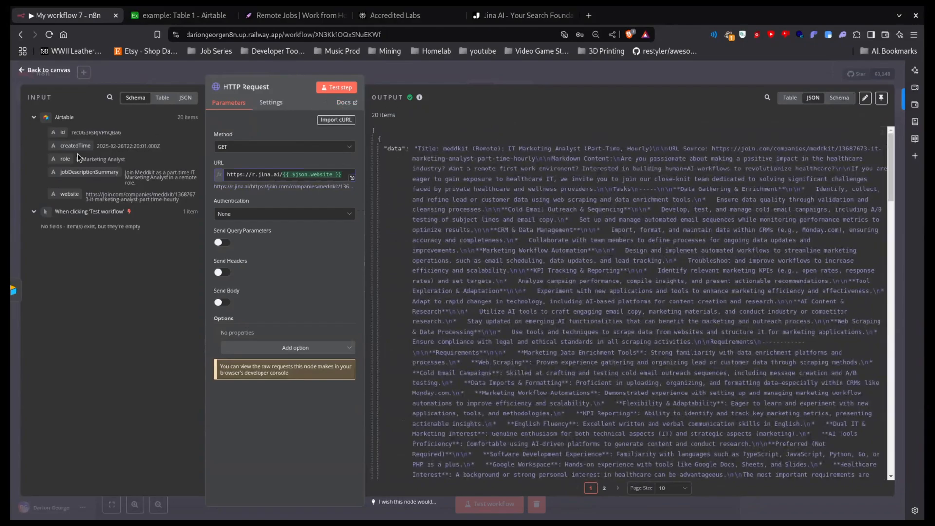
left_click(493, 67)
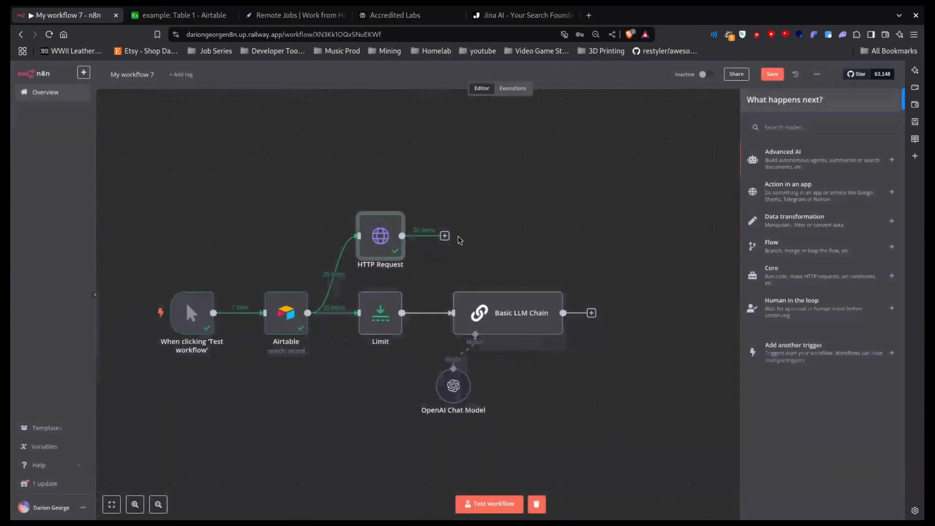
mouse_move(401, 235)
left_mouse_down()
mouse_move(418, 263)
mouse_move(421, 299)
mouse_move(452, 313)
left_mouse_up()
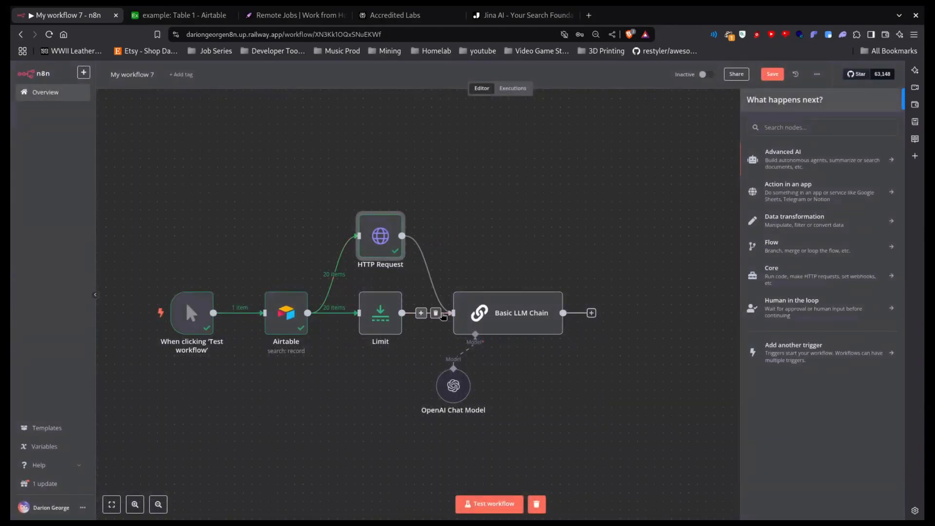
double_click(489, 318)
key("Escape")
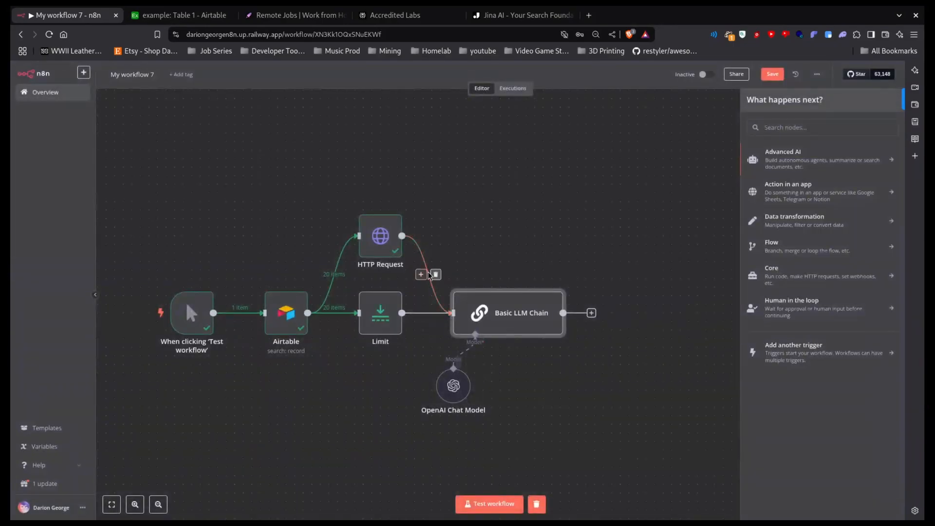
left_click(435, 275)
left_click(445, 236)
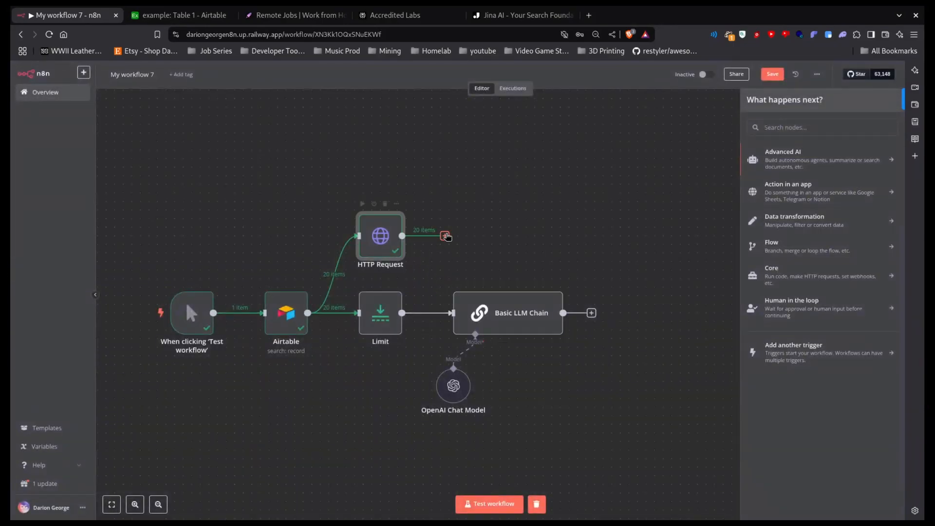
Turn on Execute Once for the HTTP Request node, realign it above Limit and connect its output to the Basic LLM Chain
left_click_drag(381, 247, 337, 243)
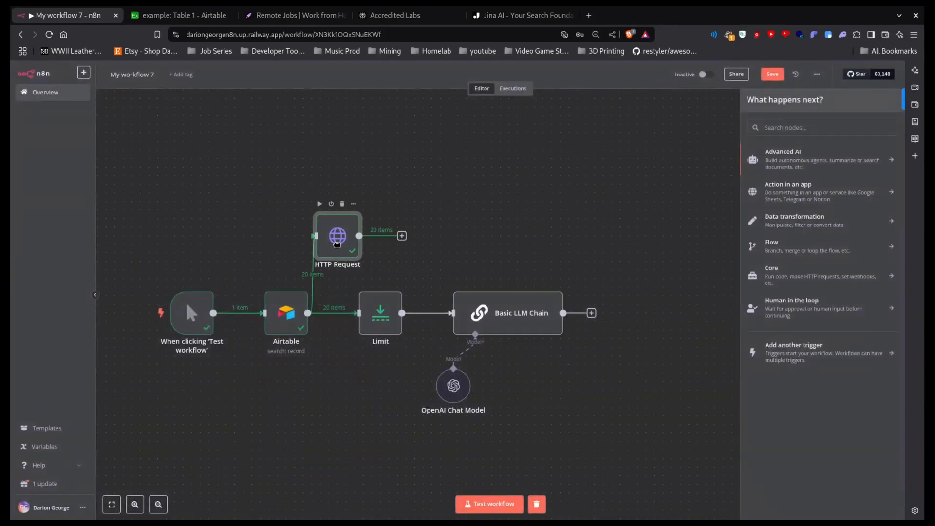
double_click(337, 244)
left_click(270, 102)
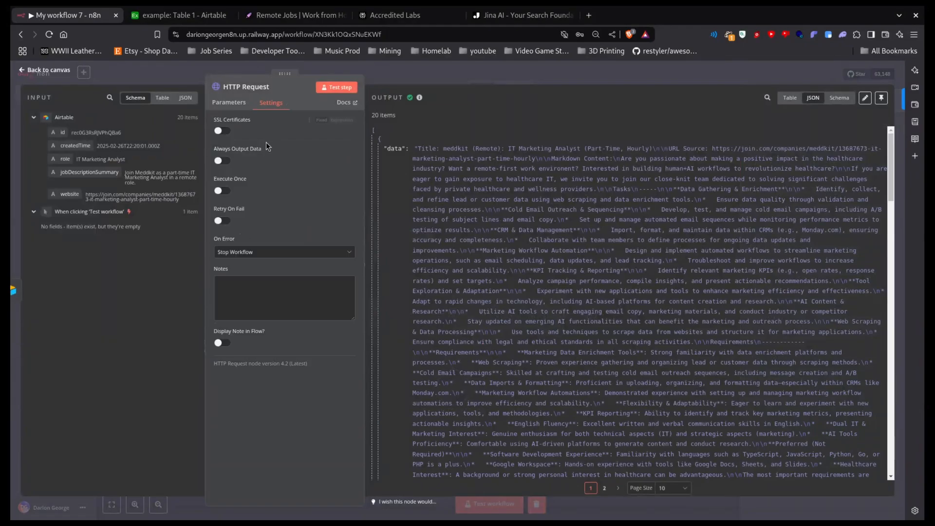
left_click(219, 191)
left_click(439, 75)
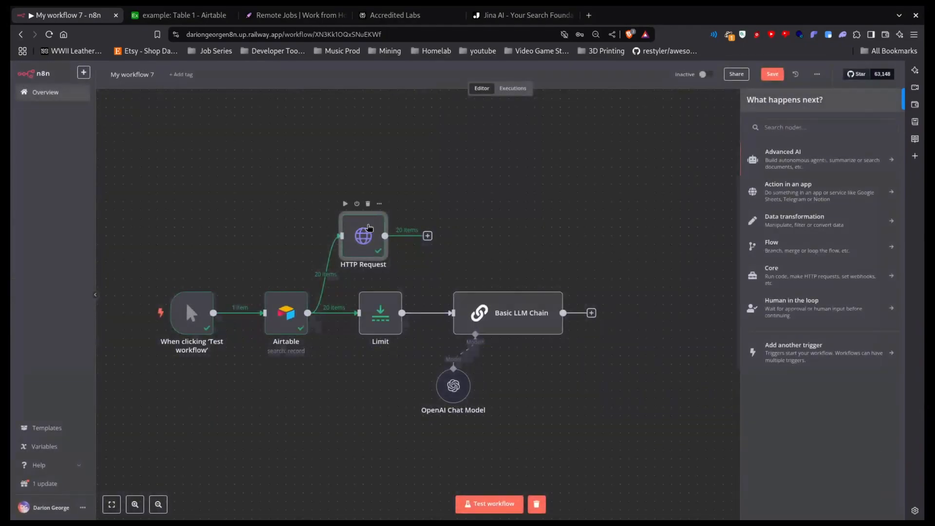
left_click_drag(369, 228, 386, 227)
left_click_drag(444, 236, 451, 321)
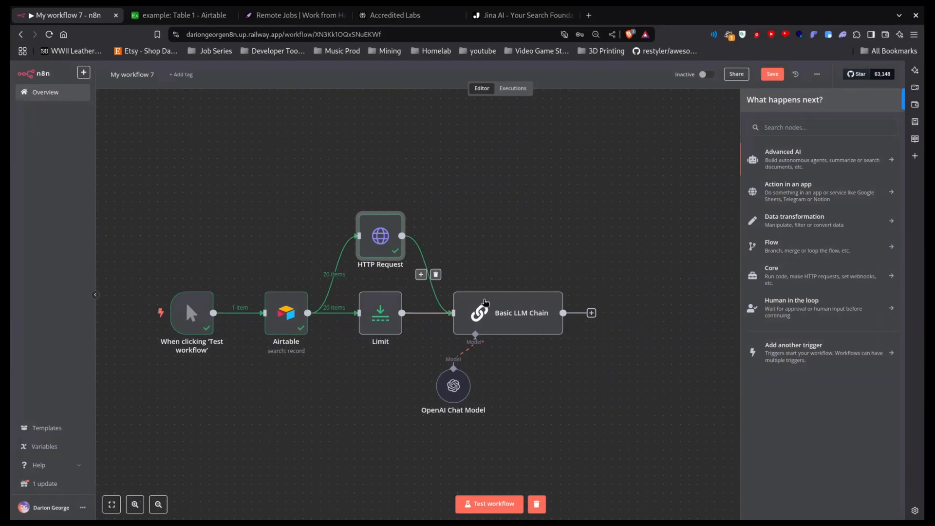
Look through the job cards and their company links on the Remote Rocketship page, and return to the workflow
left_click(313, 22)
scroll(69, 210, "down", 8)
scroll(74, 233, "up", 3)
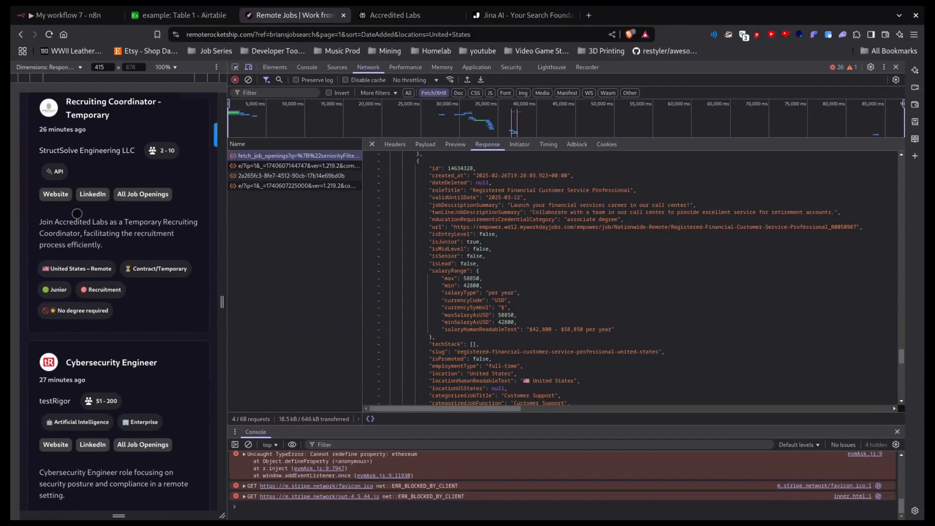
left_click(86, 11)
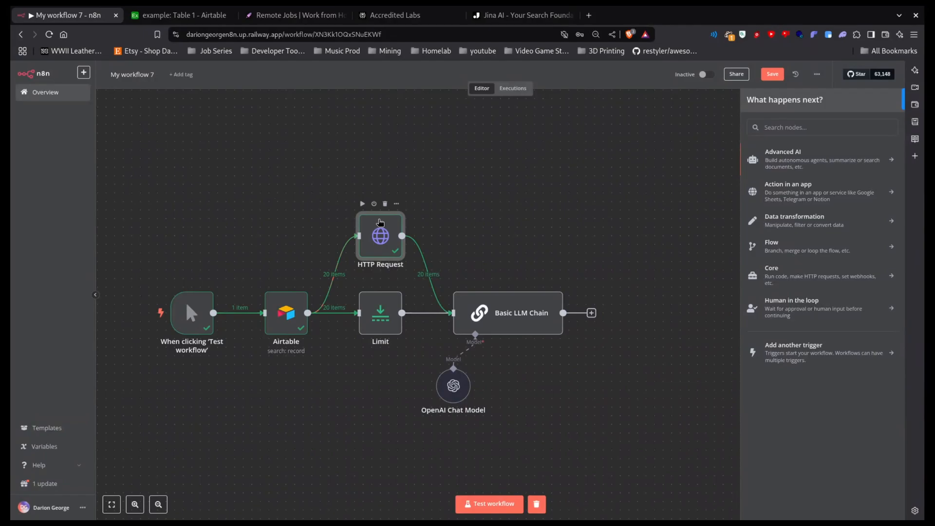
Examine the HTTP Request output and the Basic LLM Chain's prompt and input data, returning to the canvas
double_click(395, 243)
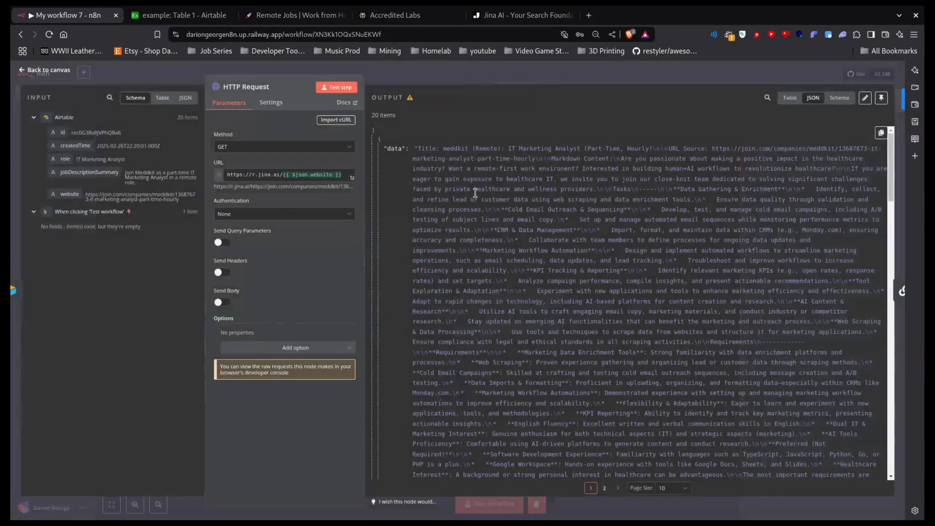
left_click(539, 74)
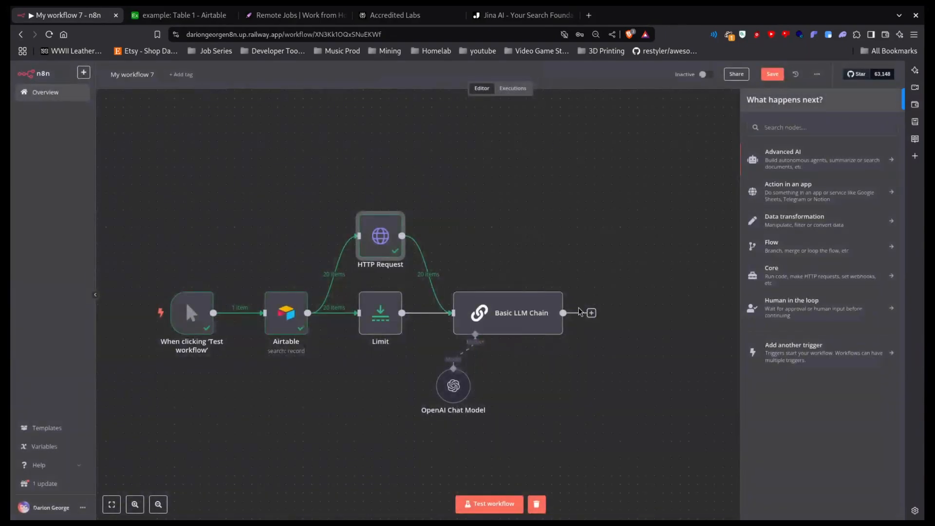
double_click(532, 315)
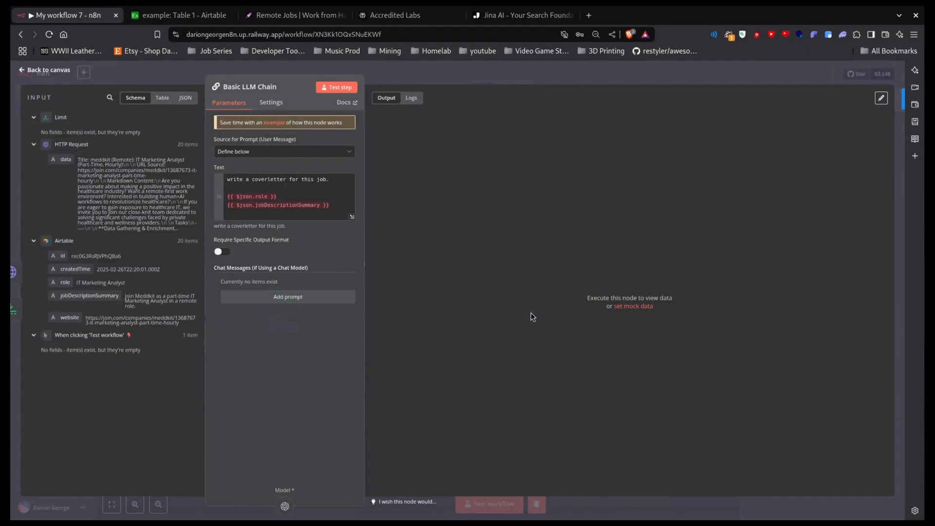
left_click(500, 86)
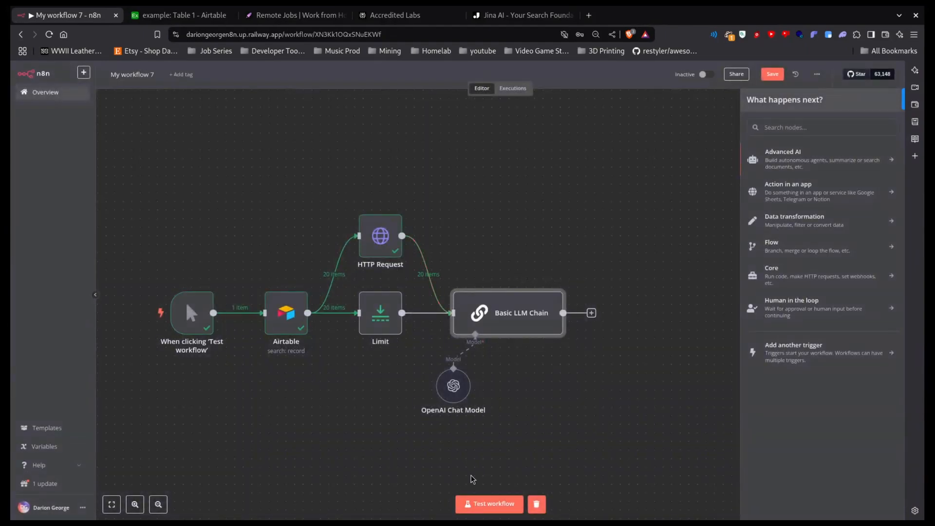
double_click(502, 307)
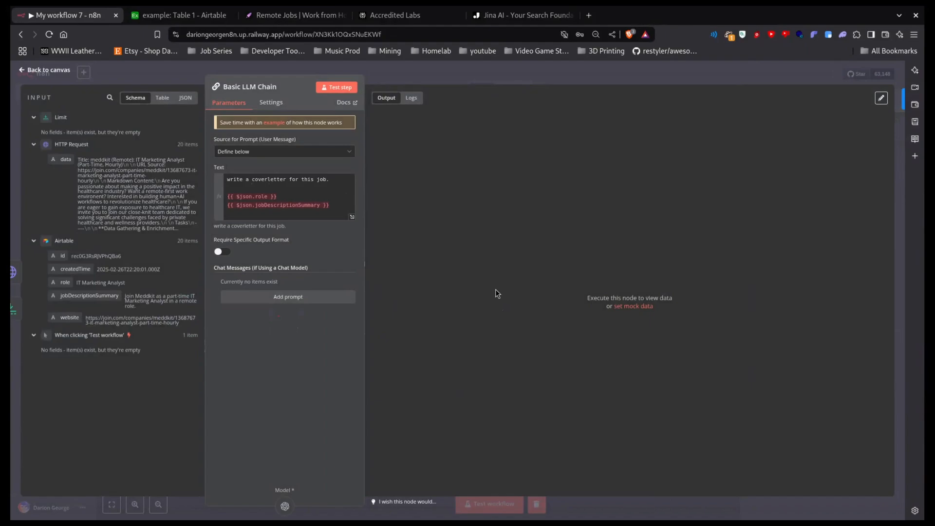
left_click(501, 73)
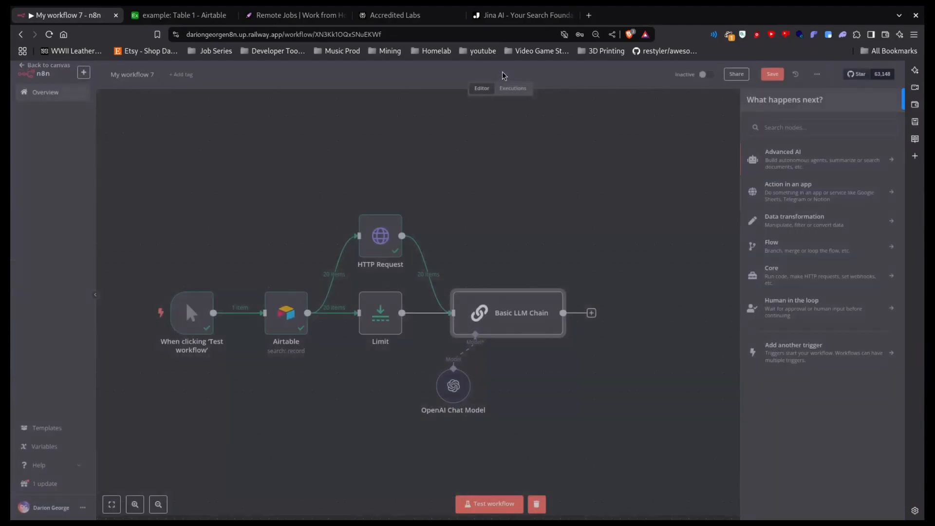
Run the workflow and add the HTTP Request data field as {{ $json.data }} below the job summary in the Basic LLM Chain prompt
left_click(477, 509)
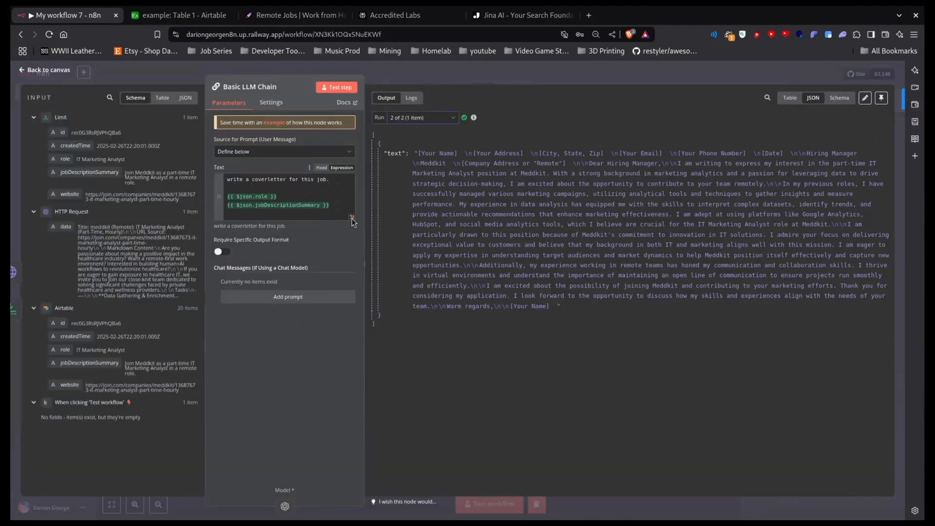
left_click(350, 217)
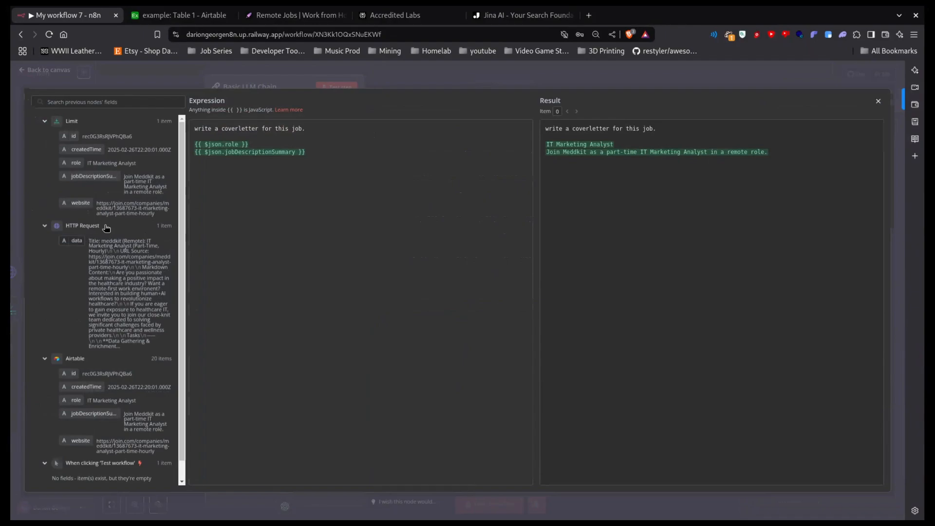
left_click_drag(73, 241, 276, 164)
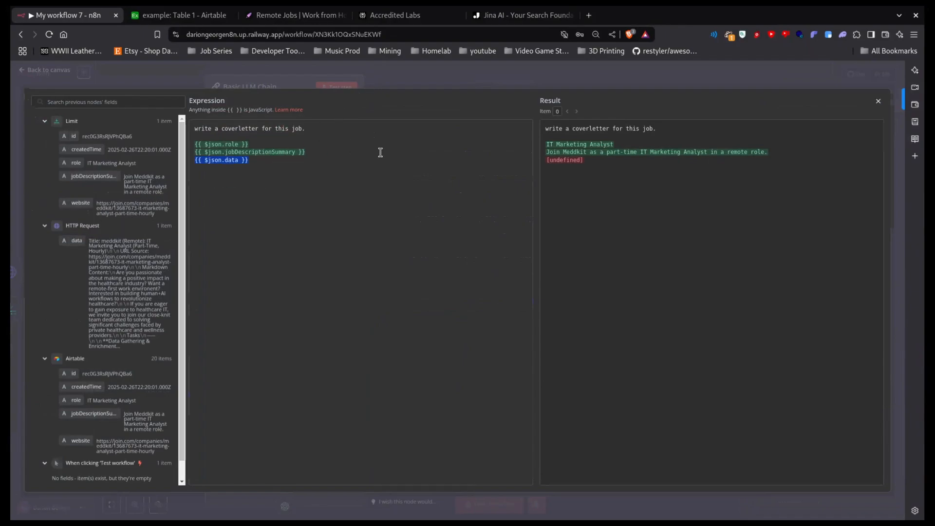
left_click(317, 147)
left_click(521, 79)
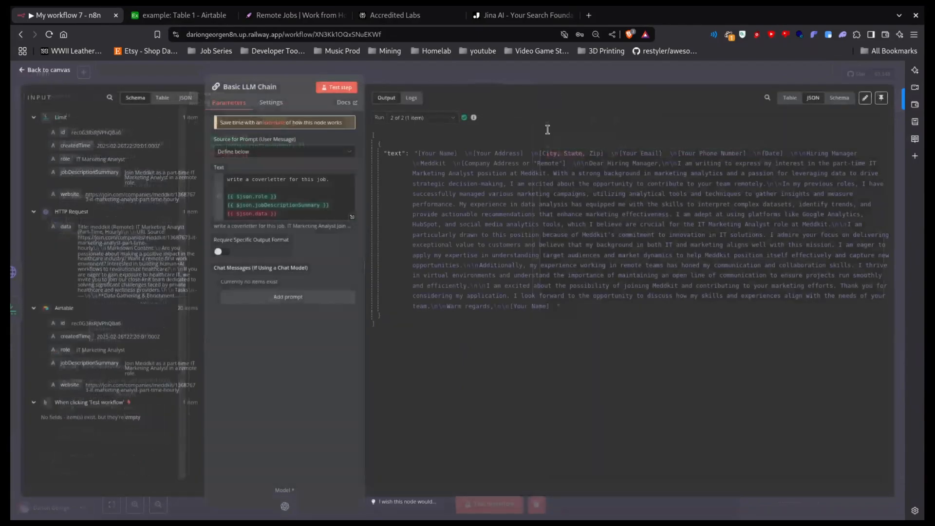
Check the Basic LLM Chain output of the first run and return to the canvas
left_click(432, 118)
left_click(420, 147)
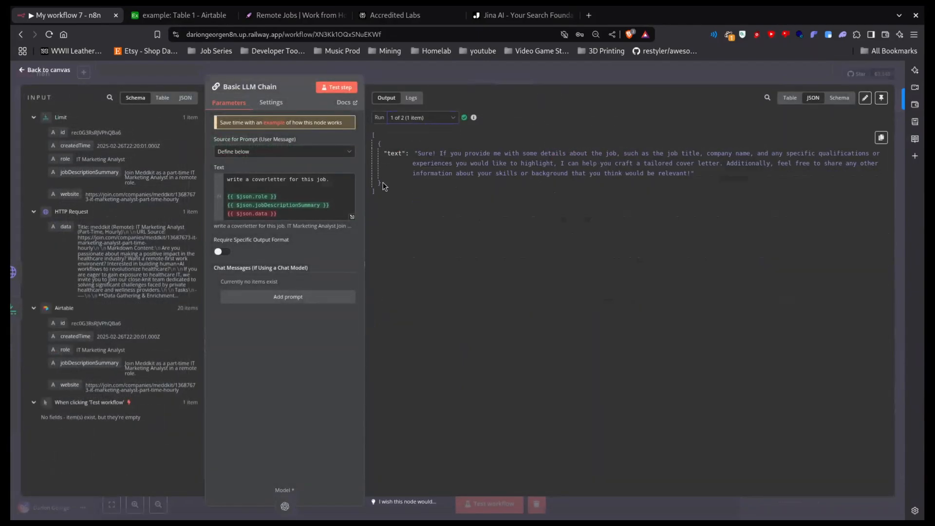
key("Escape")
Delete the Limit node with its leftover Airtable-to-chain connection, and align the HTTP Request node with Airtable
left_click_drag(419, 316, 345, 312)
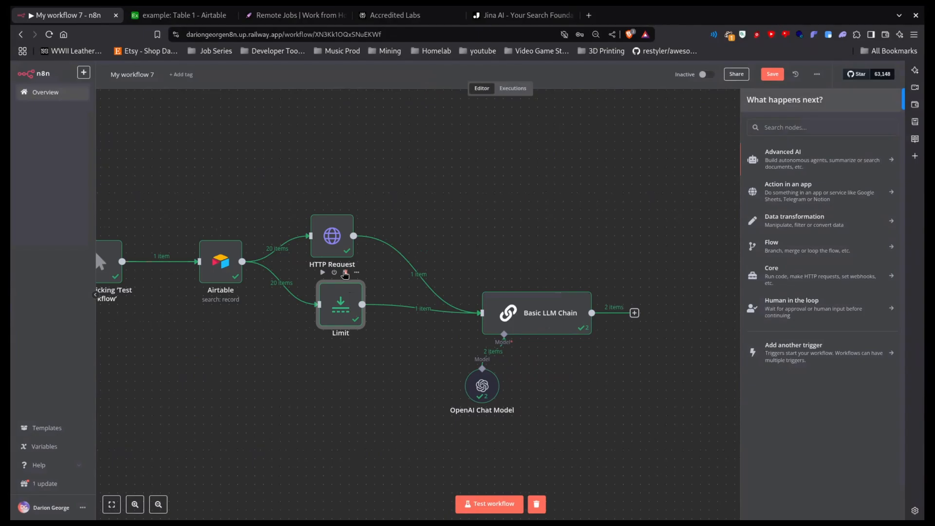
left_click(345, 273)
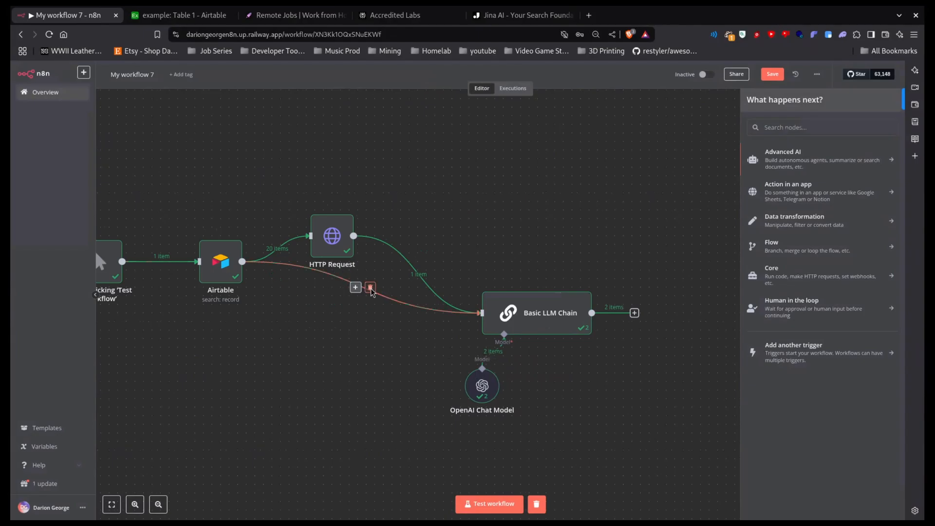
left_click_drag(326, 223, 318, 248)
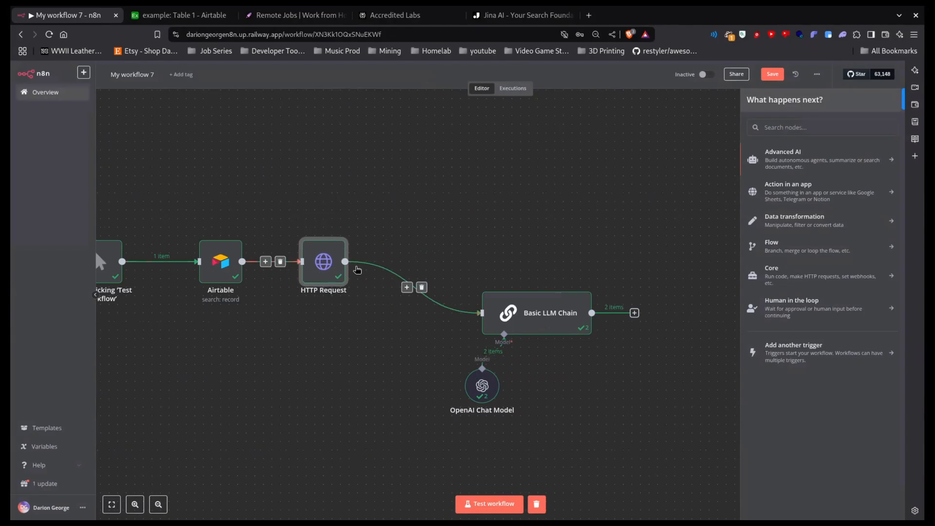
double_click(325, 260)
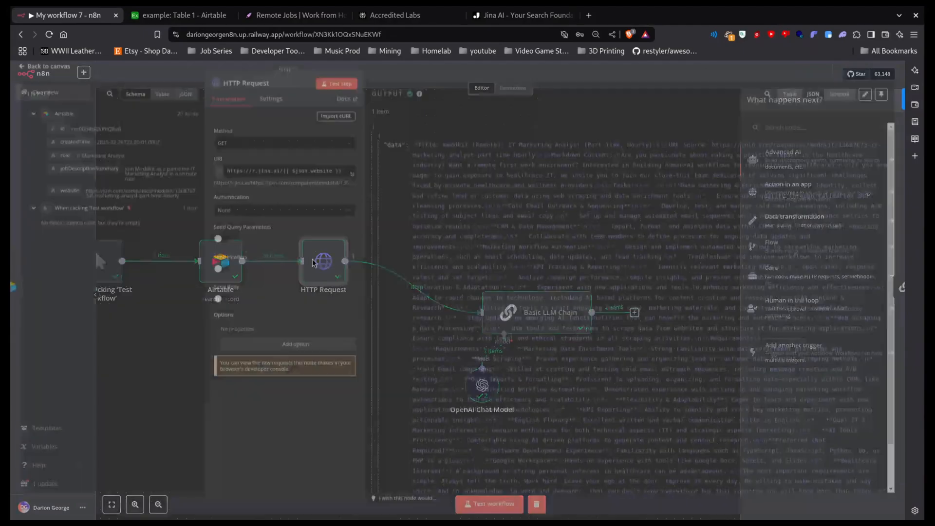
left_click(402, 78)
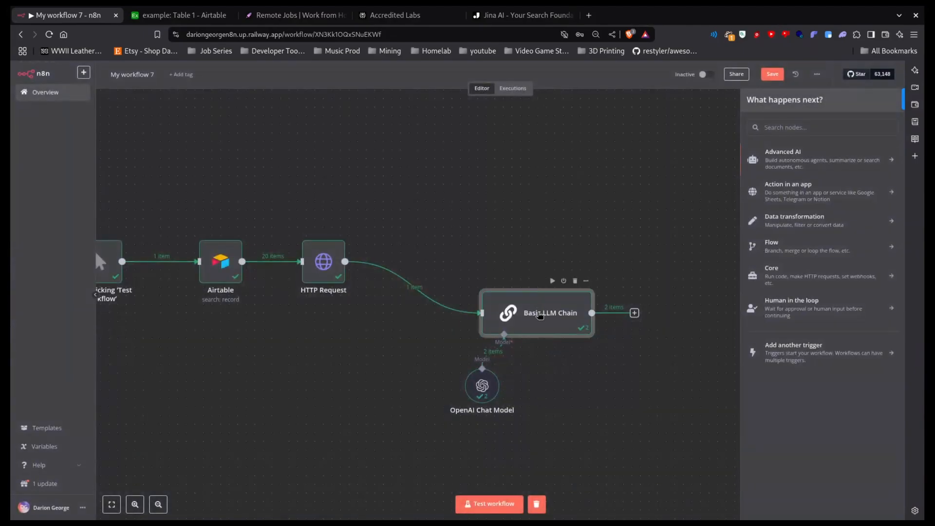
Remove the {{ $json.role }} and {{ $json.jobDescriptionSummary }} expressions from the Basic LLM Chain prompt and return to the canvas
double_click(538, 312)
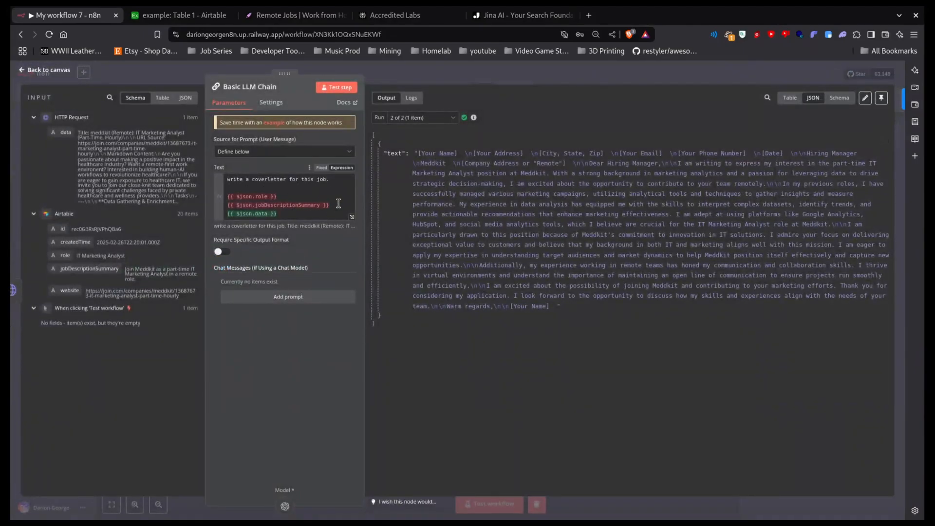
left_click_drag(341, 203, 200, 197)
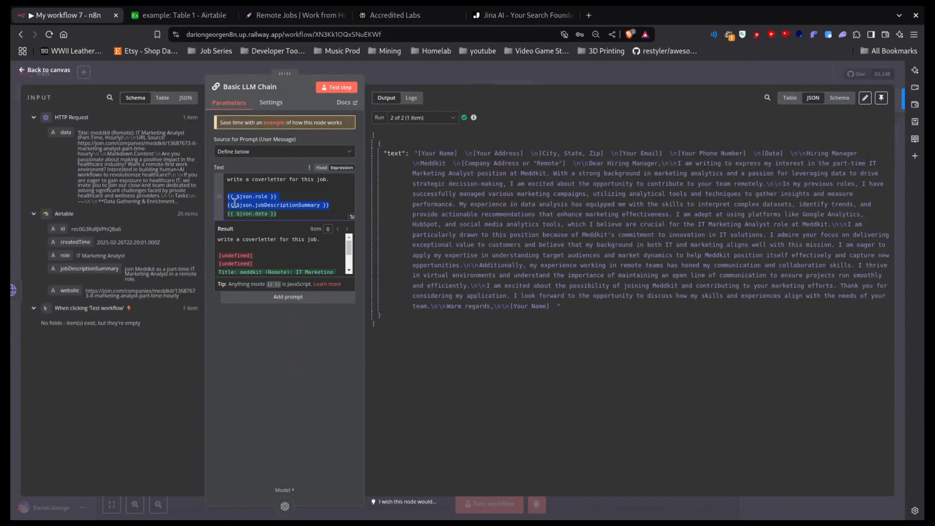
key("BackSpace")
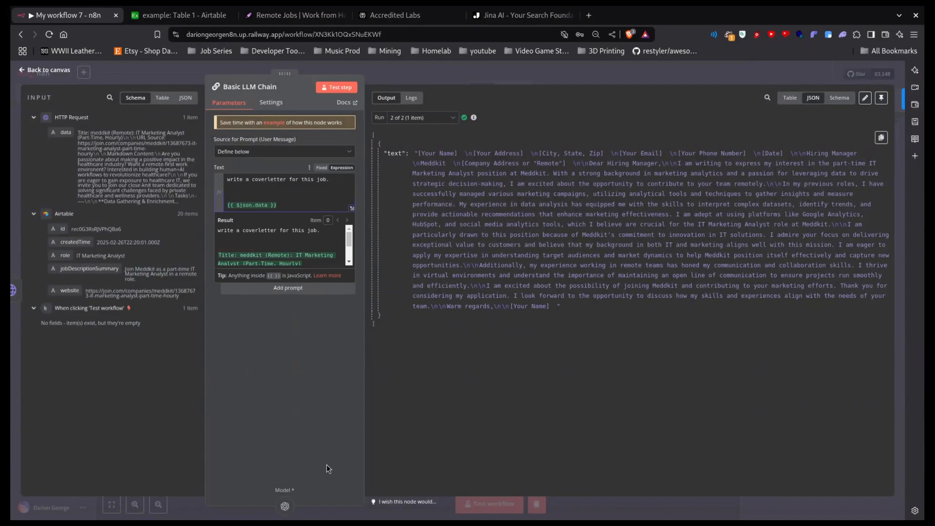
left_click(421, 78)
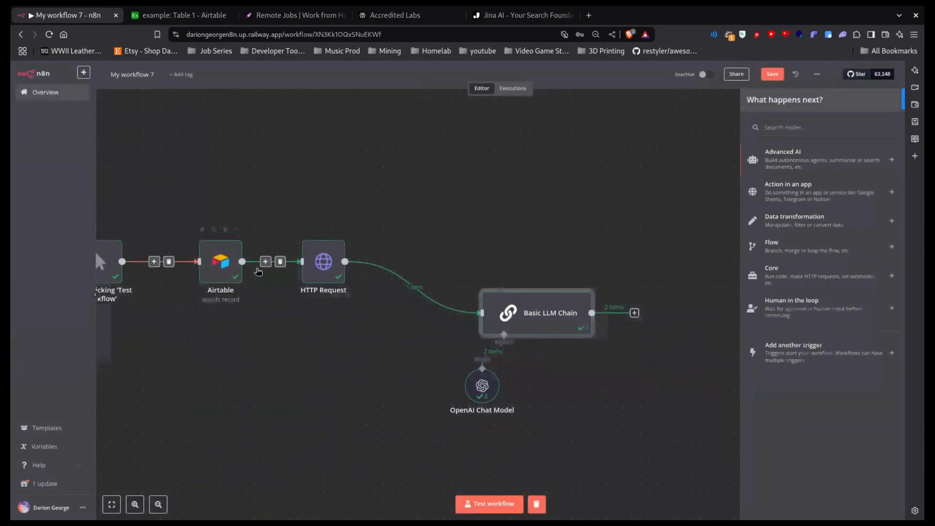
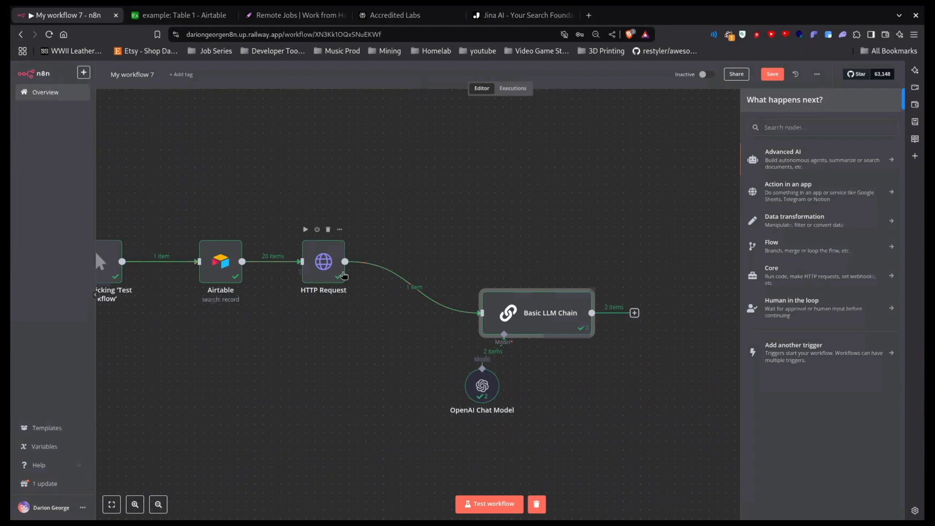
Undo the HTTP Request node's realignment and the removal of the Limit node and its leftover connection
left_click(373, 350)
key("ctrl+z")
key("ctrl+z")
key("ctrl+z")
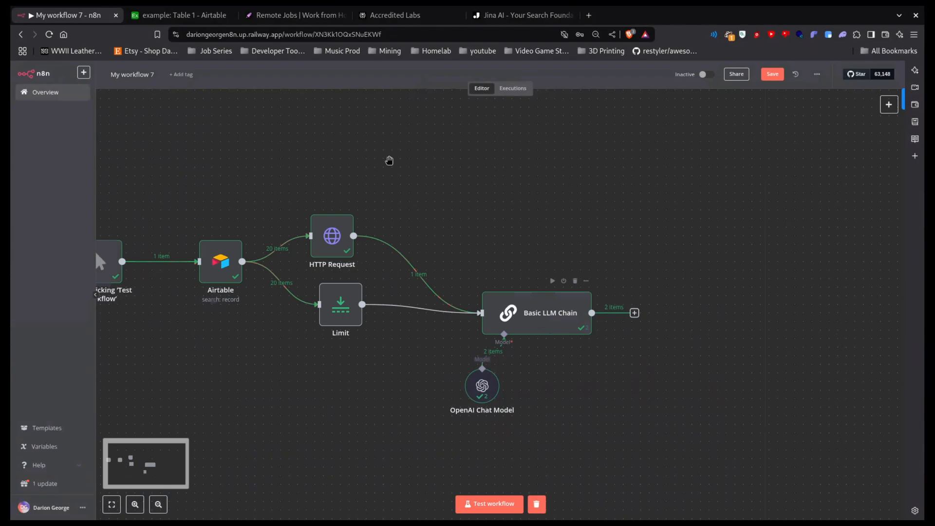
left_click(817, 74)
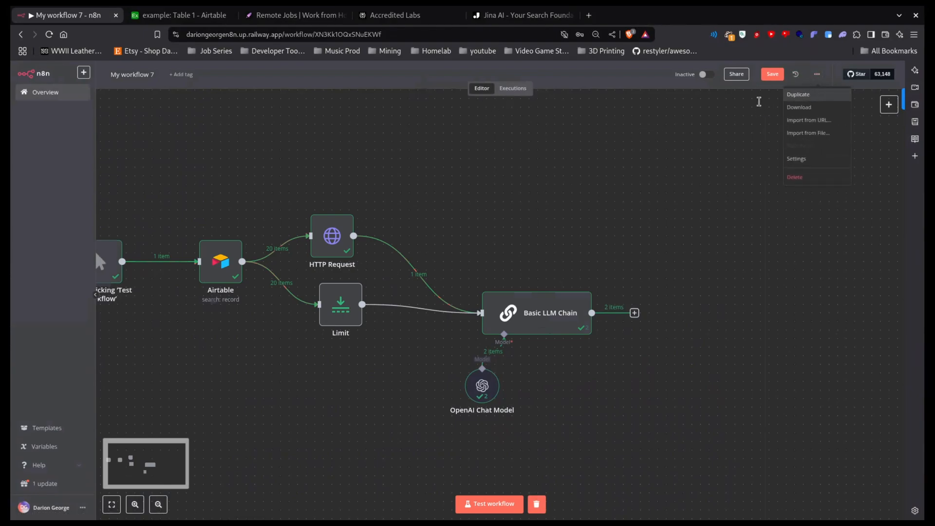
left_click(437, 256)
Delete the Limit node and the direct connection from Airtable to the Basic LLM Chain
left_click(348, 274)
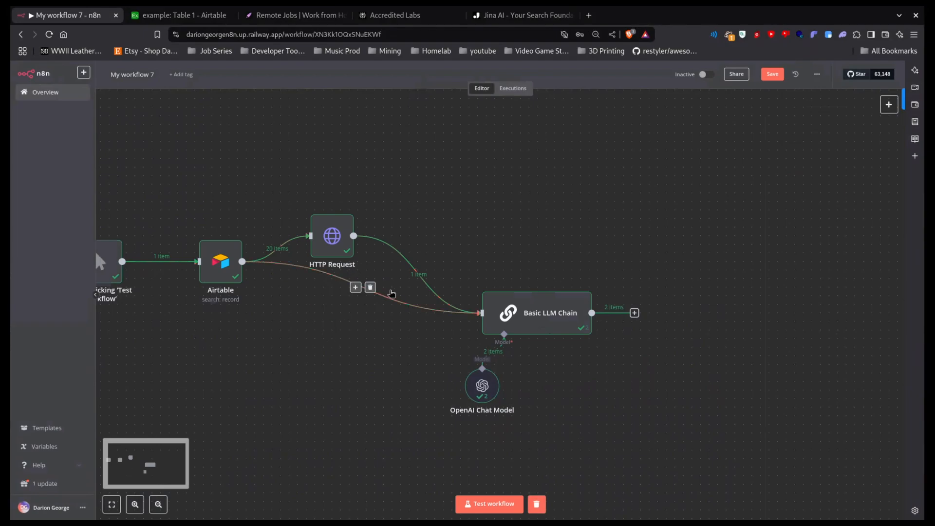
left_click(374, 290)
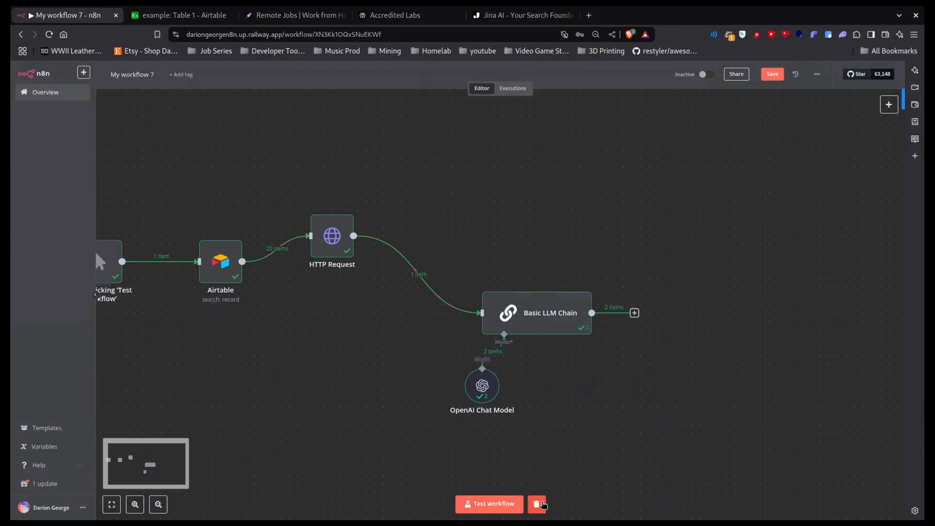
Deactivate the Basic LLM Chain node and run the workflow to load the scraped data
left_click(544, 316)
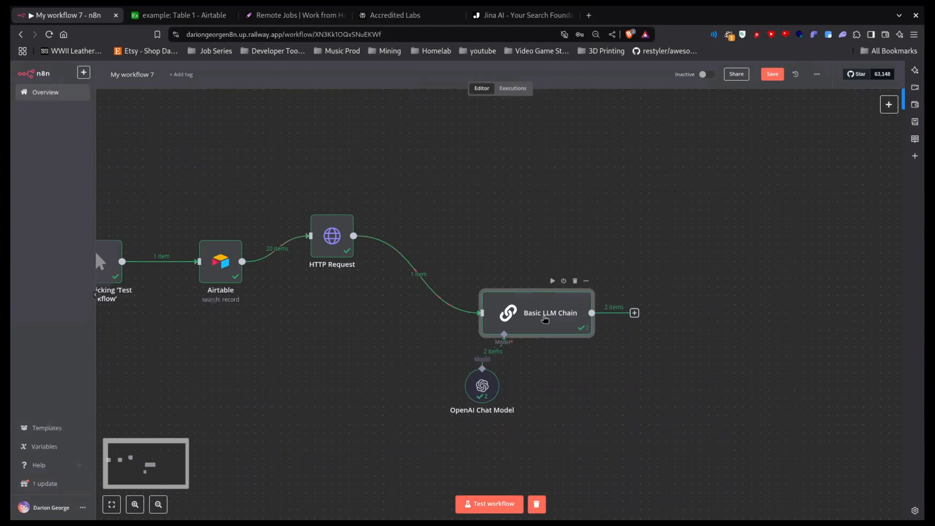
key("d")
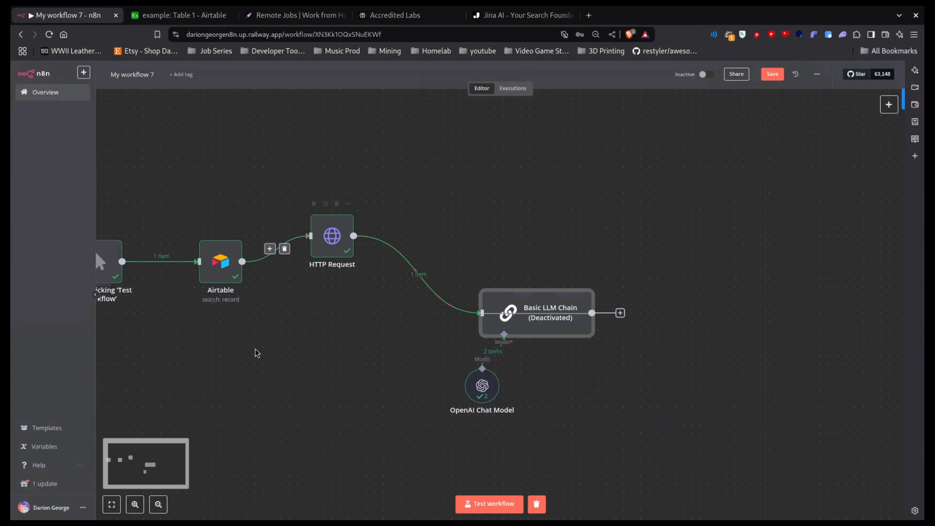
left_click(464, 504)
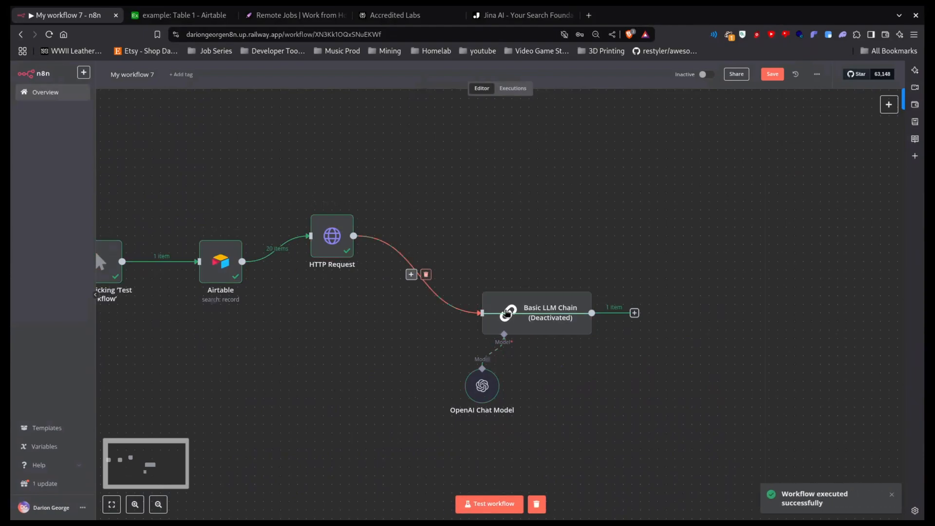
Insert the Airtable role field above {{ $json.data }} in the Basic LLM Chain prompt, separated by a blank line, and review the resolved prompt
double_click(484, 300)
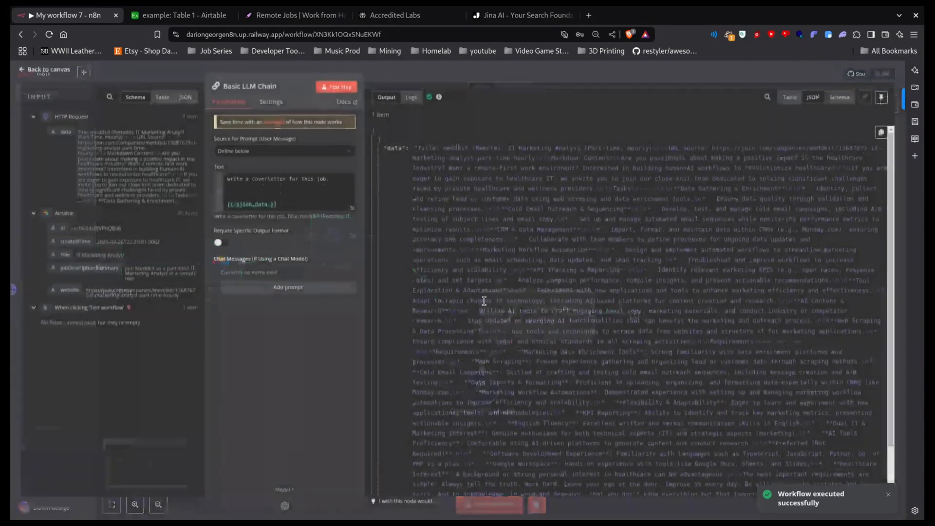
left_click(352, 208)
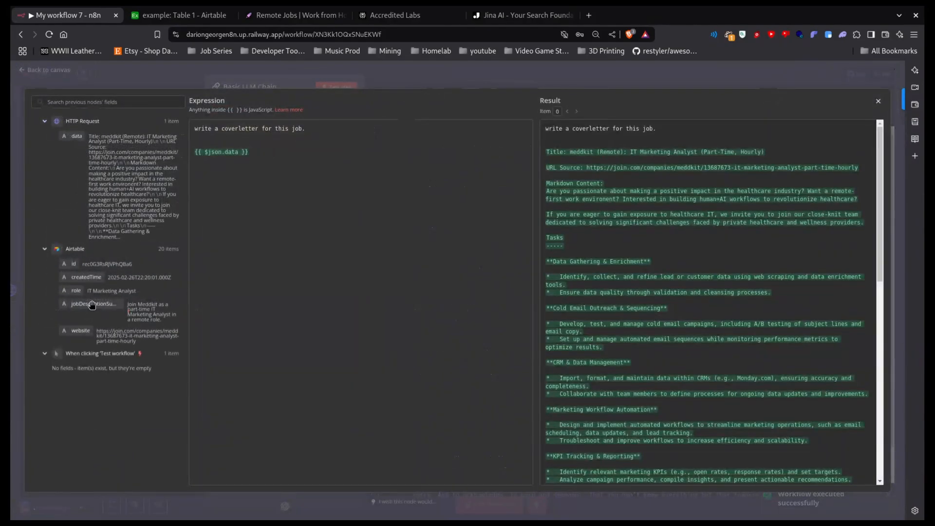
left_click_drag(77, 295, 217, 148)
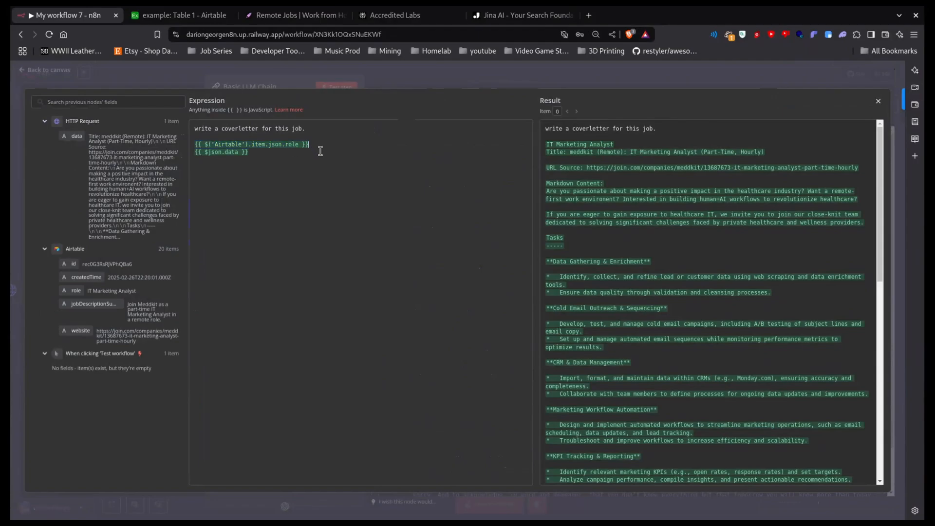
key("Return")
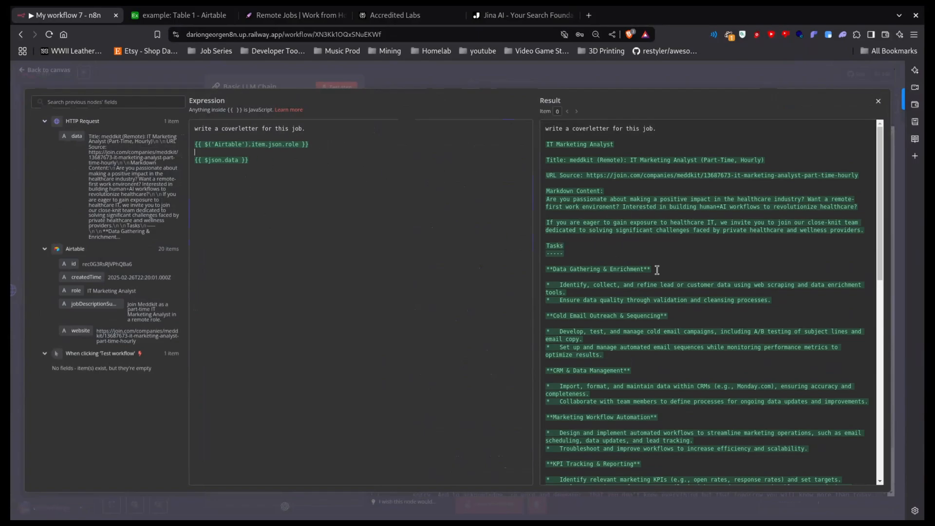
scroll(657, 270, "down", 10)
scroll(617, 418, "up", 6)
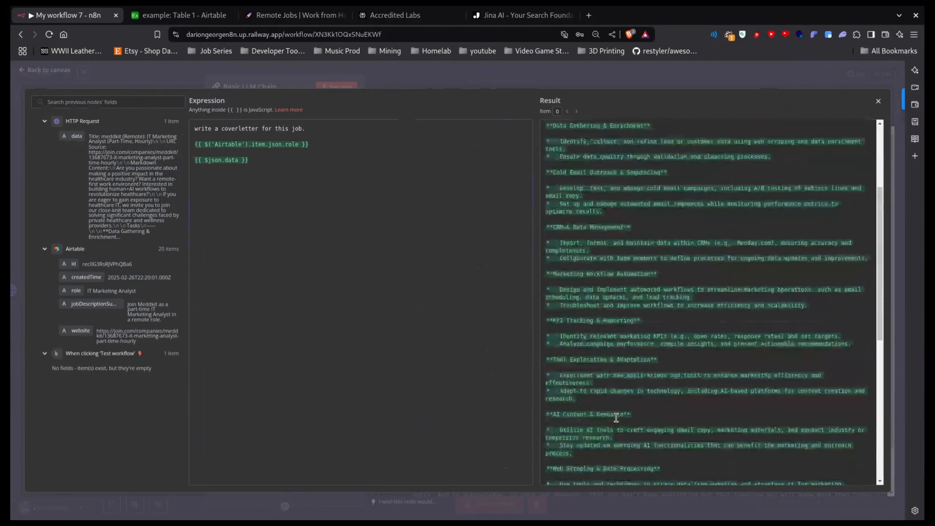
scroll(616, 418, "up", 3)
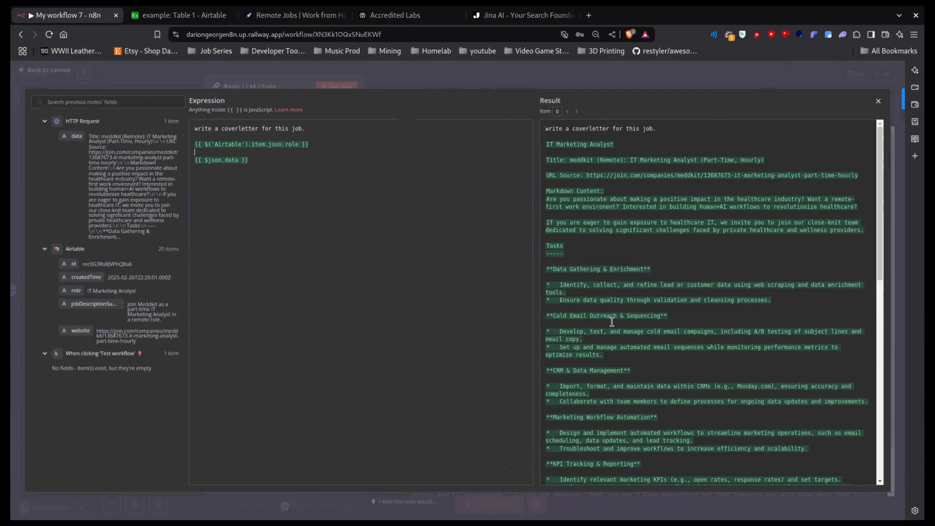
left_click(619, 68)
left_click(448, 81)
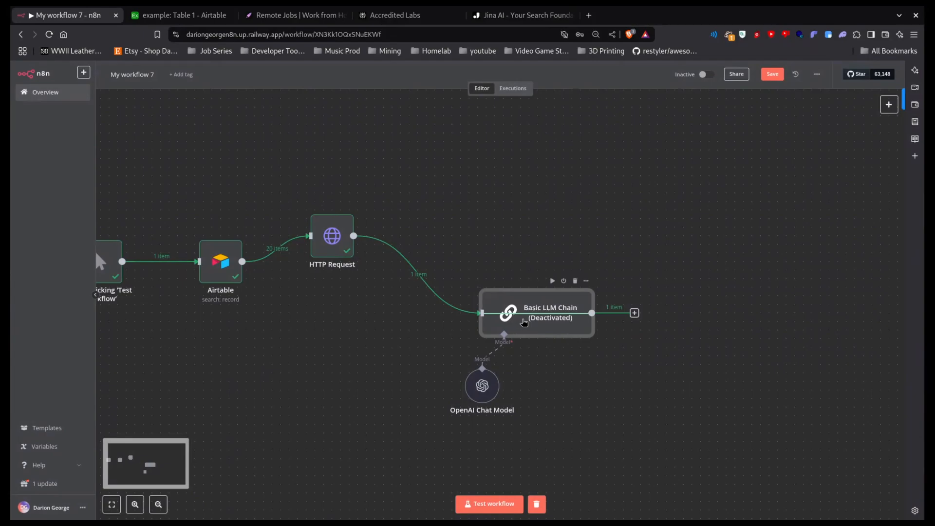
Reactivate the Basic LLM Chain and line up the workflow nodes in a row, with the OpenAI Chat Model beneath the chain
key("d")
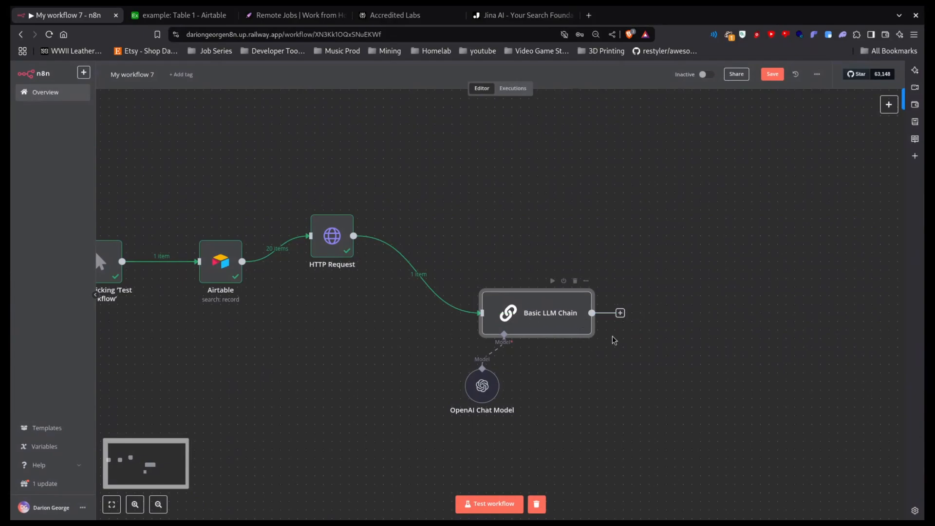
left_click_drag(538, 333, 461, 257)
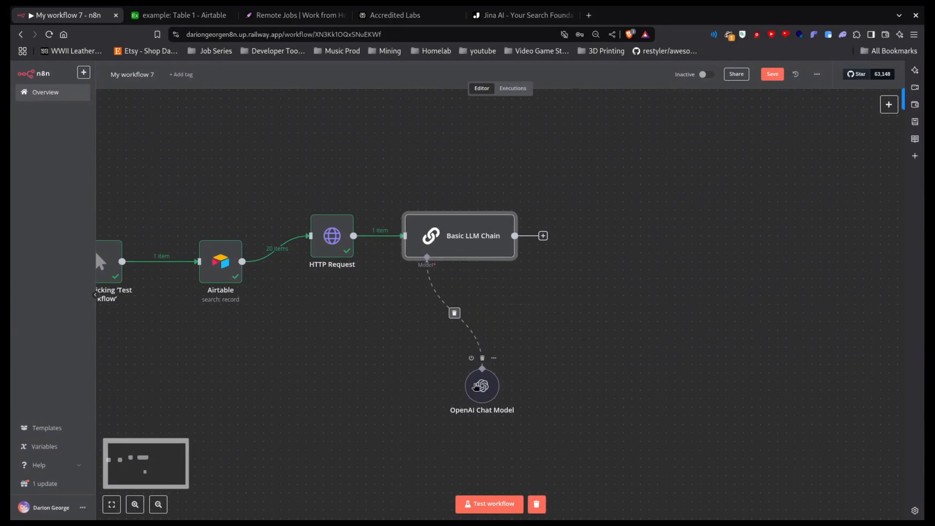
left_click_drag(477, 386, 400, 309)
left_click_drag(231, 277, 248, 251)
left_click_drag(110, 267, 161, 250)
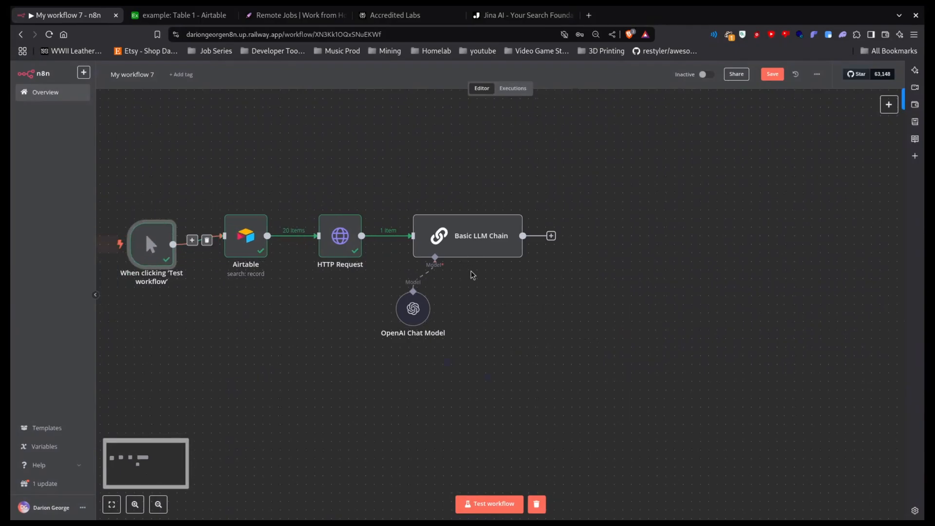
Run the Basic LLM Chain node on its own and open its execution logs to examine the model's input
left_click(483, 204)
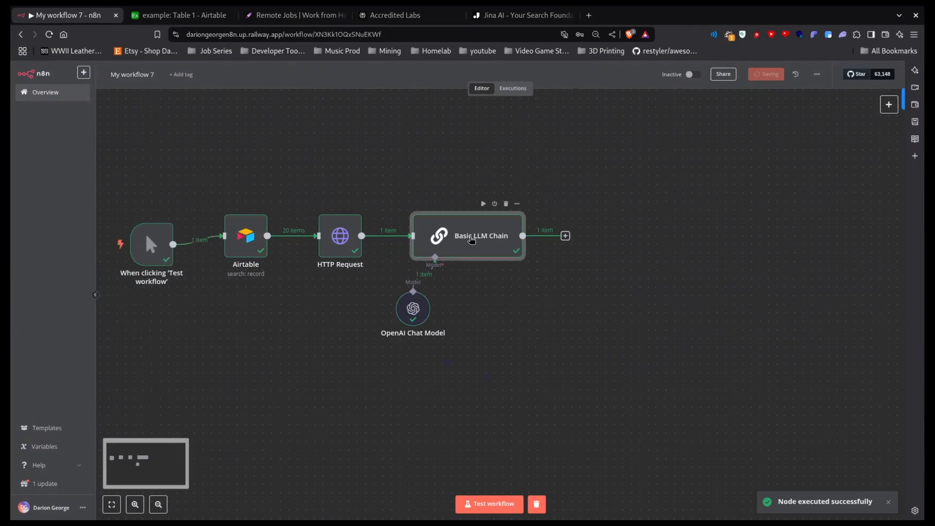
double_click(471, 238)
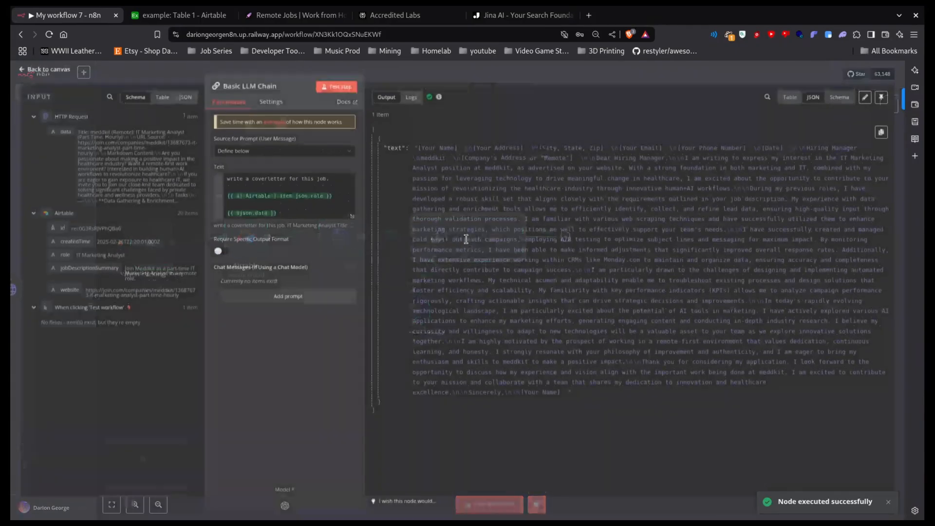
left_click(410, 98)
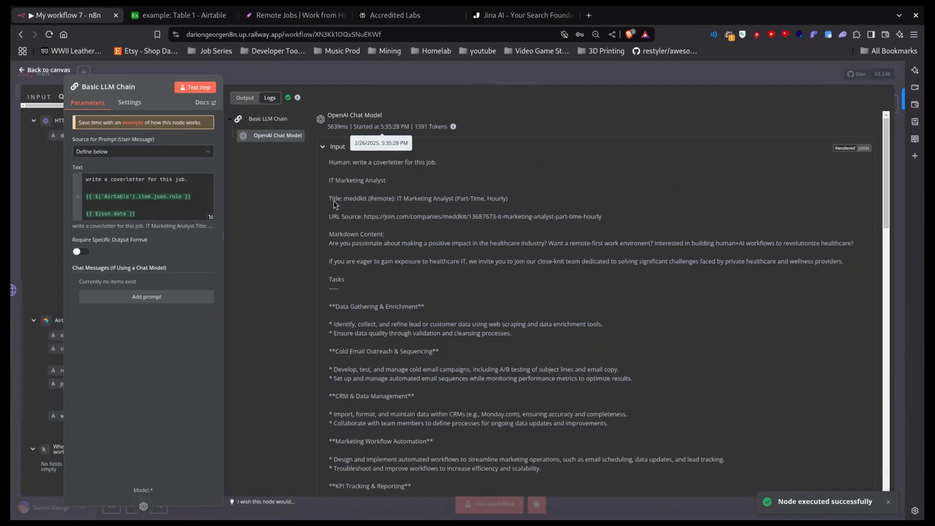
Examine the OpenAI Chat Model log, comparing the scraped job description input with the generated cover letter
scroll(341, 185, "down", 15)
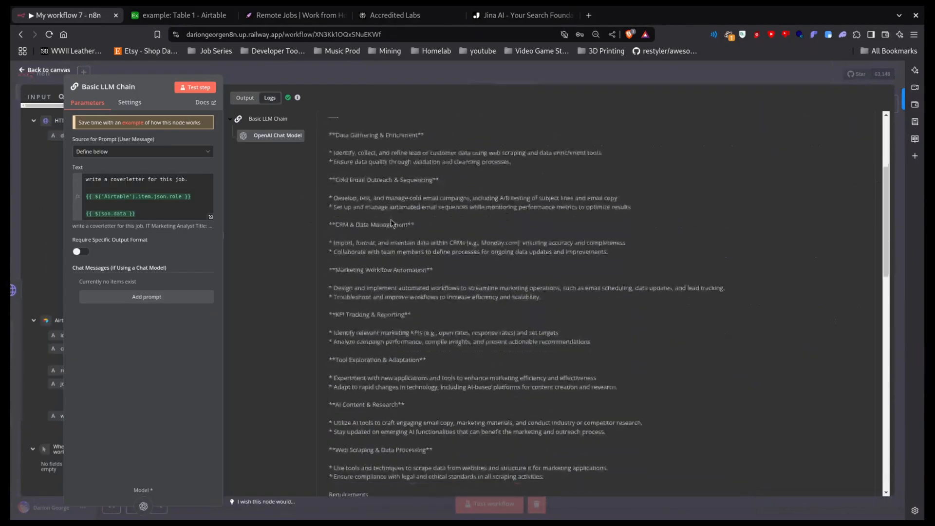
scroll(393, 219, "down", 4)
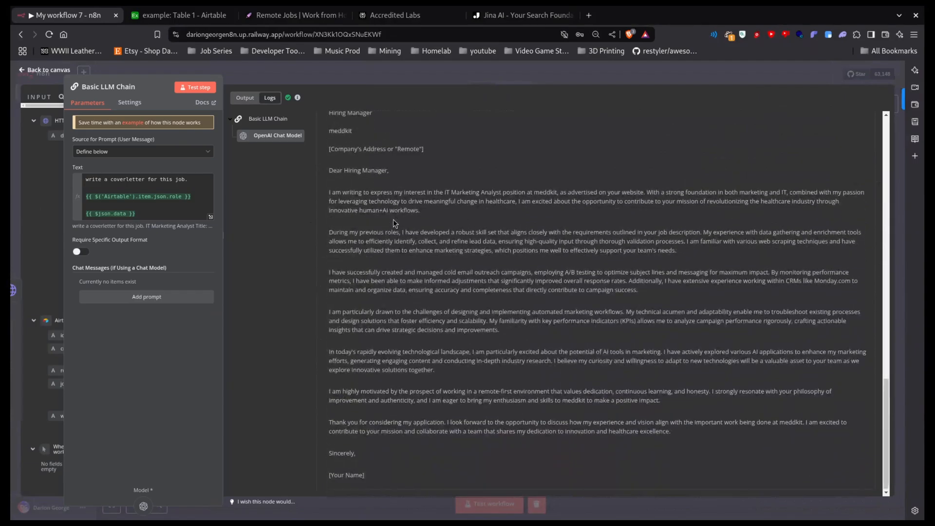
left_click_drag(334, 170, 686, 444)
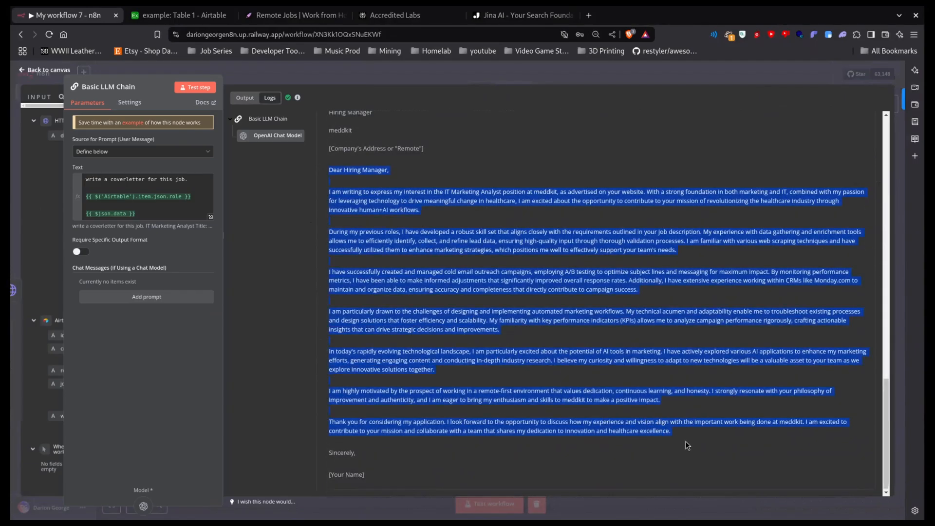
left_click(605, 372)
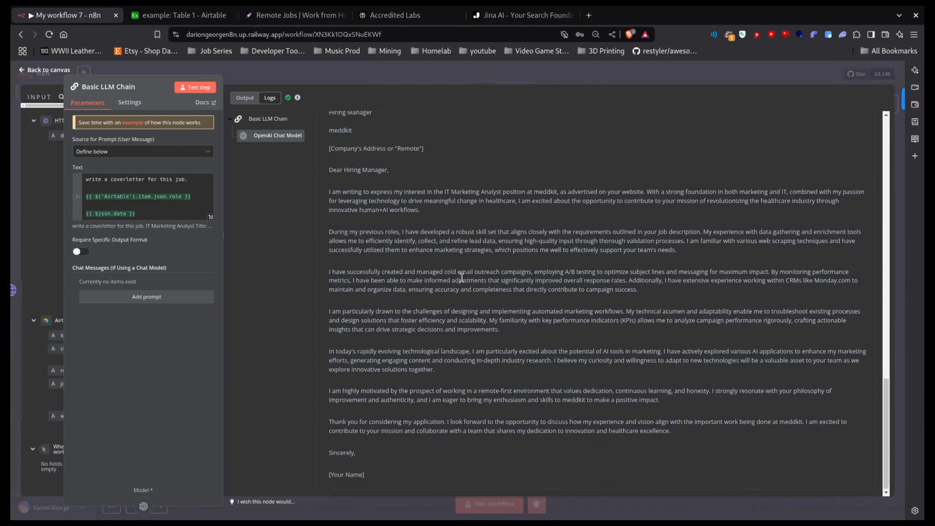
scroll(461, 278, "up", 15)
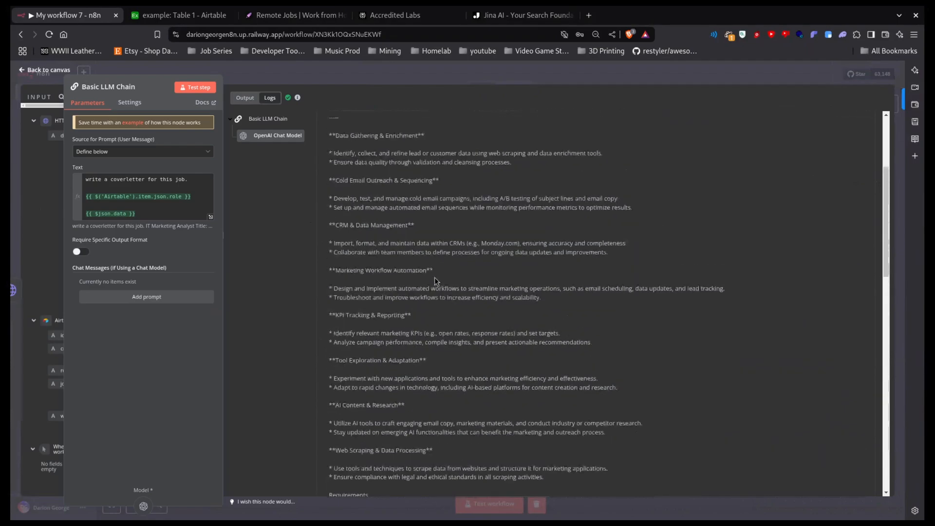
left_click_drag(341, 178, 394, 181)
scroll(459, 224, "down", 15)
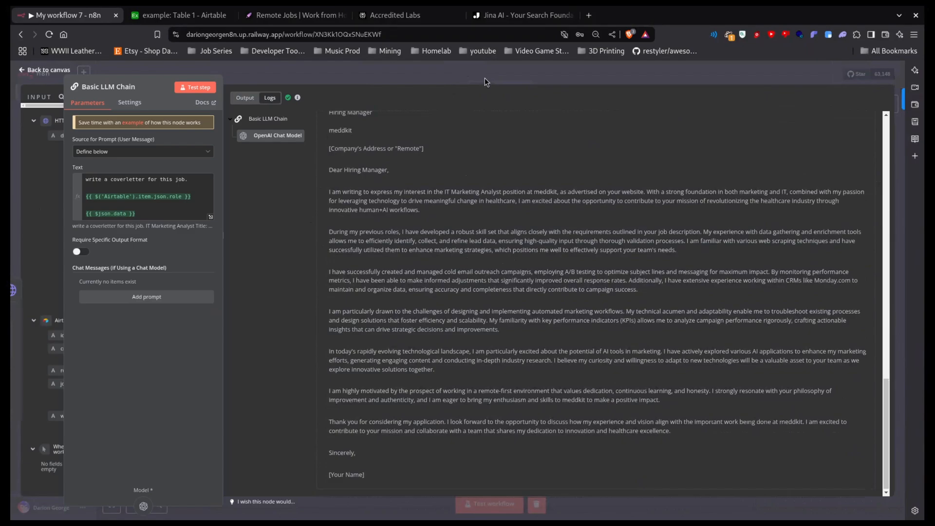
left_click(516, 80)
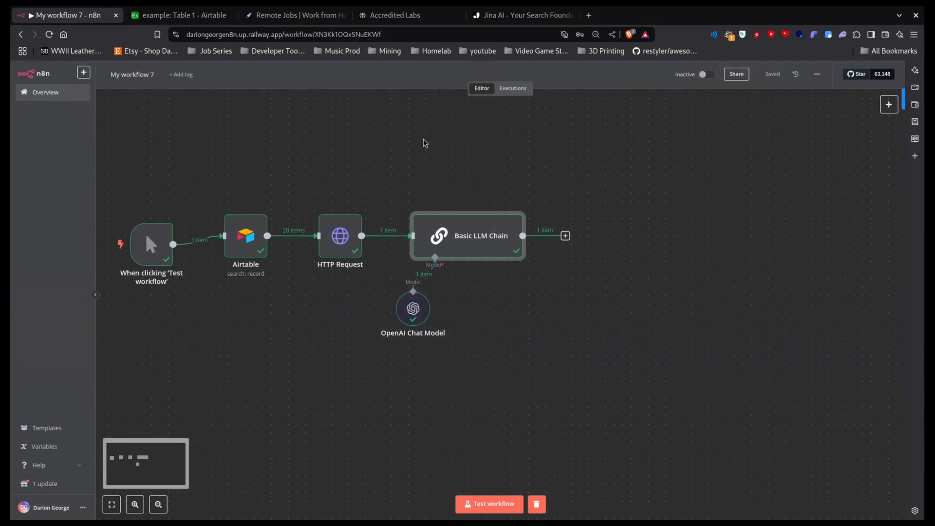
double_click(443, 237)
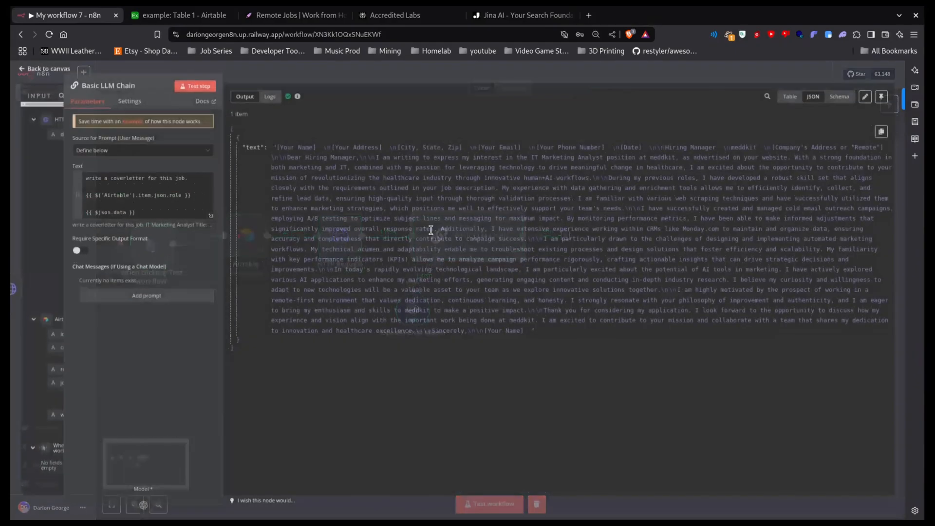
left_click(121, 297)
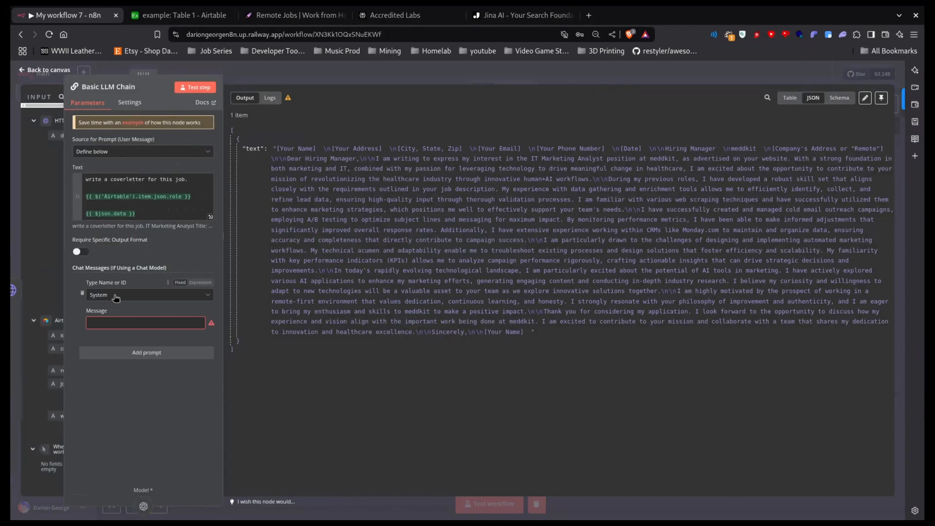
left_click(128, 324)
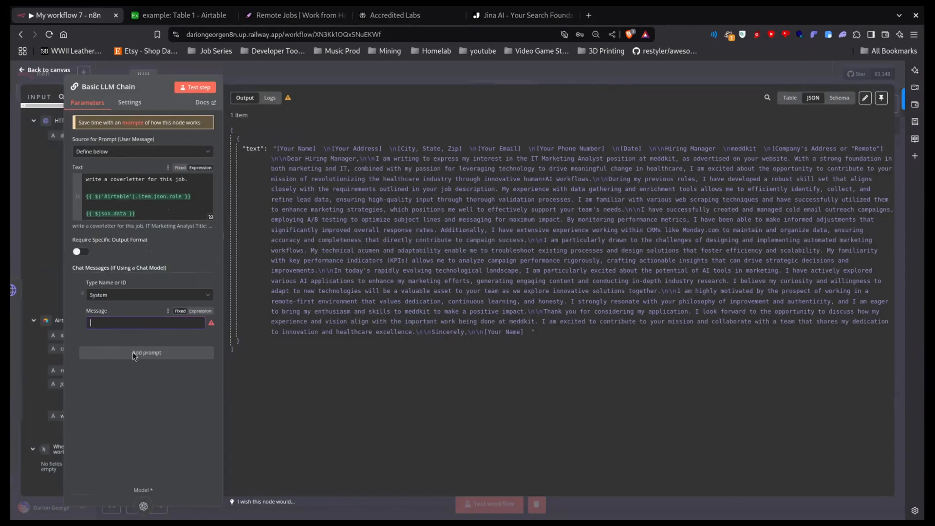
left_click(82, 295)
left_click(567, 72)
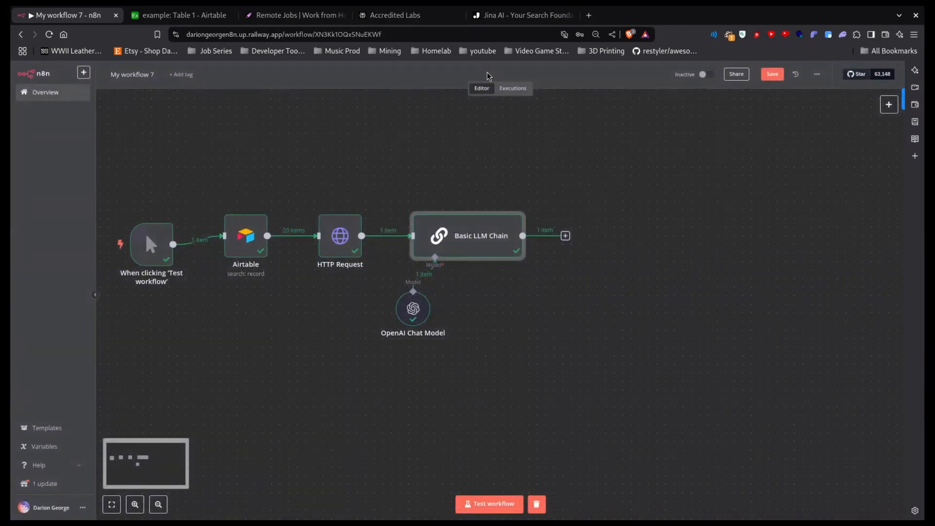
Add an Airtable node with the Update record action after the Basic LLM Chain
left_click(565, 235)
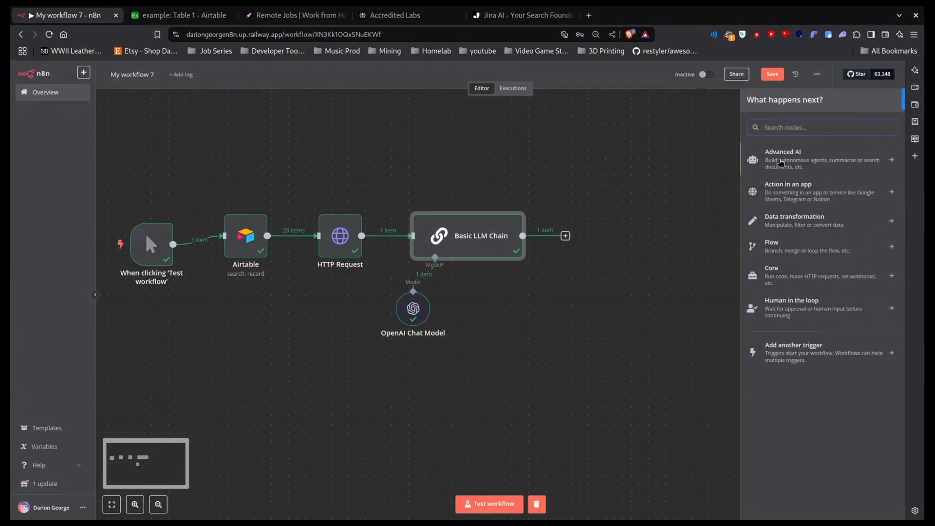
type("airt")
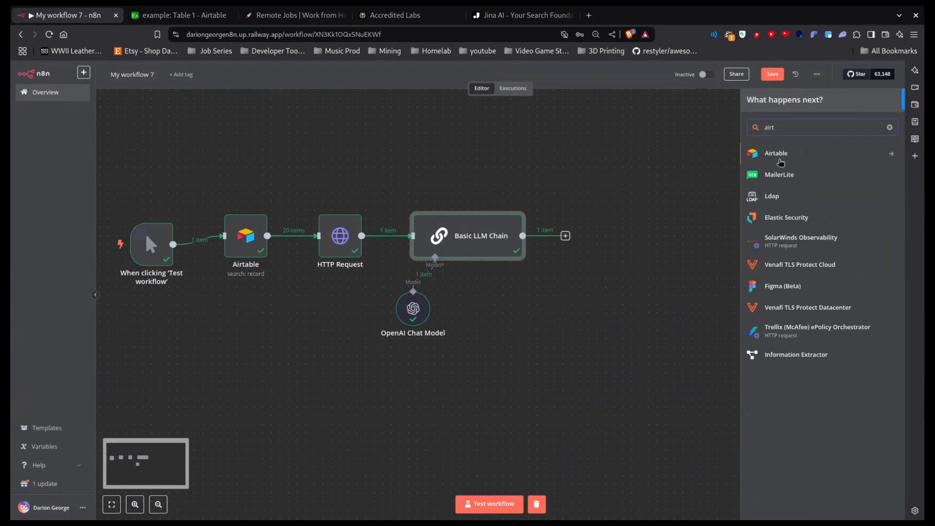
left_click(816, 153)
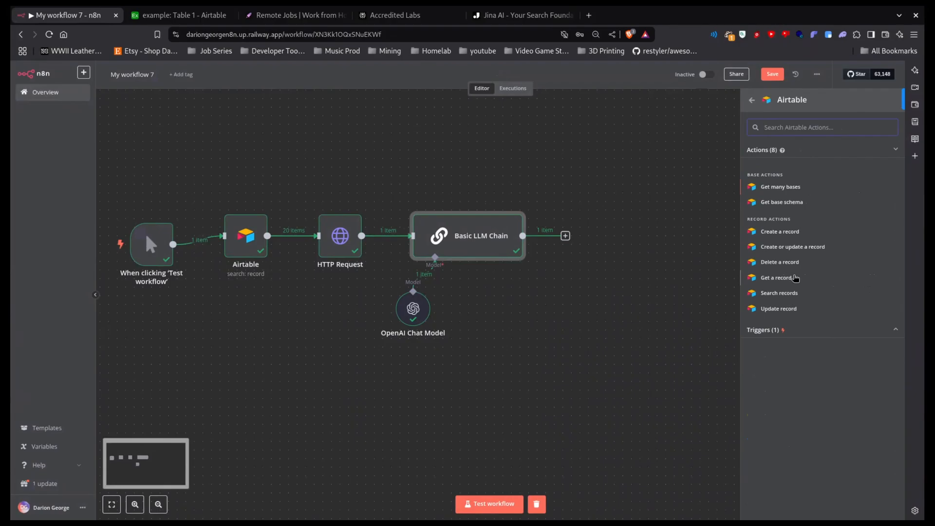
left_click(778, 309)
left_click_drag(490, 257, 593, 251)
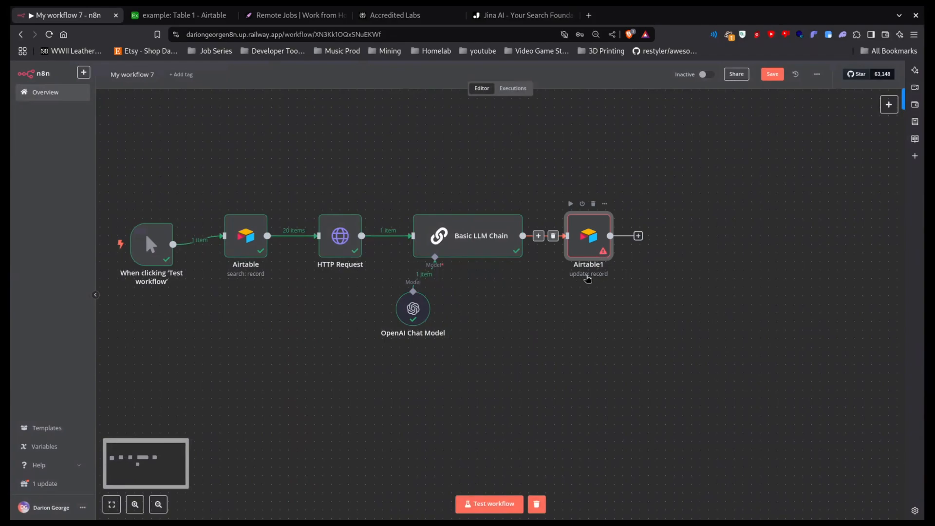
Choose Record as the resource and Update as the operation in the new Airtable node's parameters
double_click(590, 242)
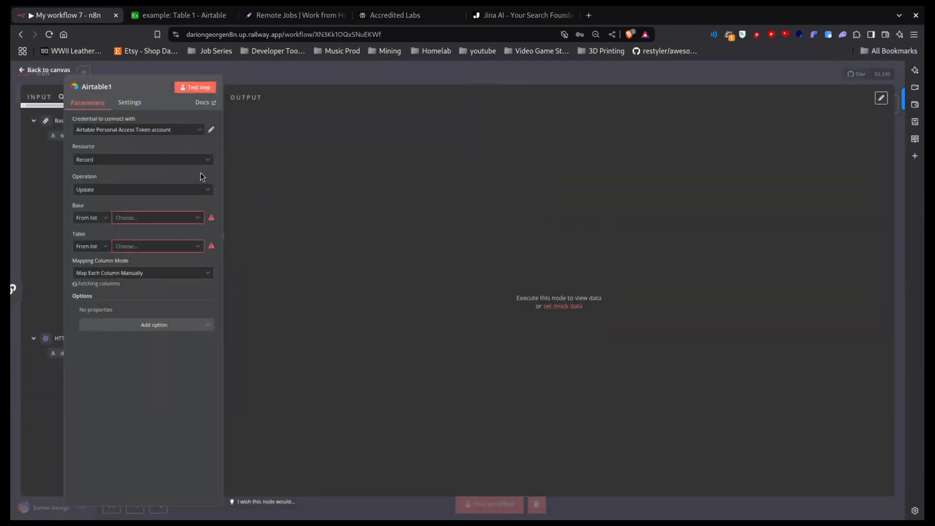
left_click(87, 160)
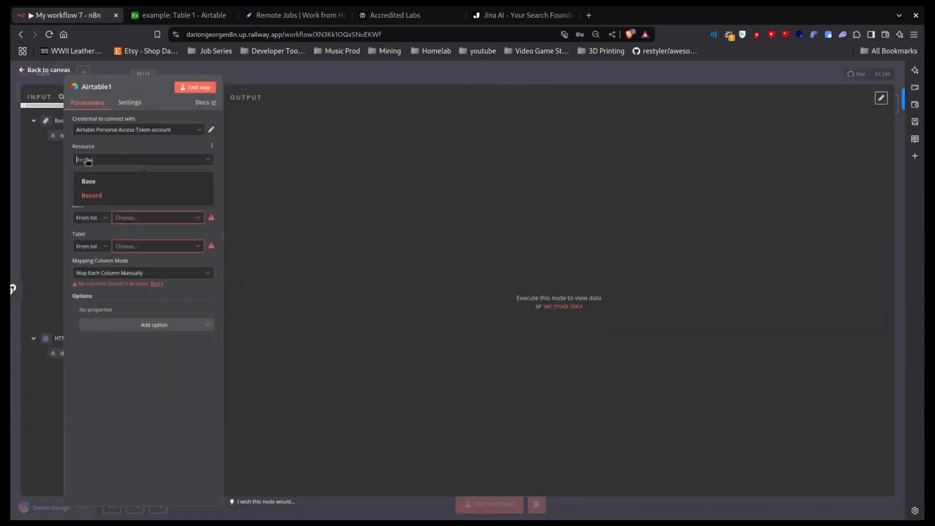
left_click(95, 196)
left_click(93, 189)
scroll(112, 292, "down", 1)
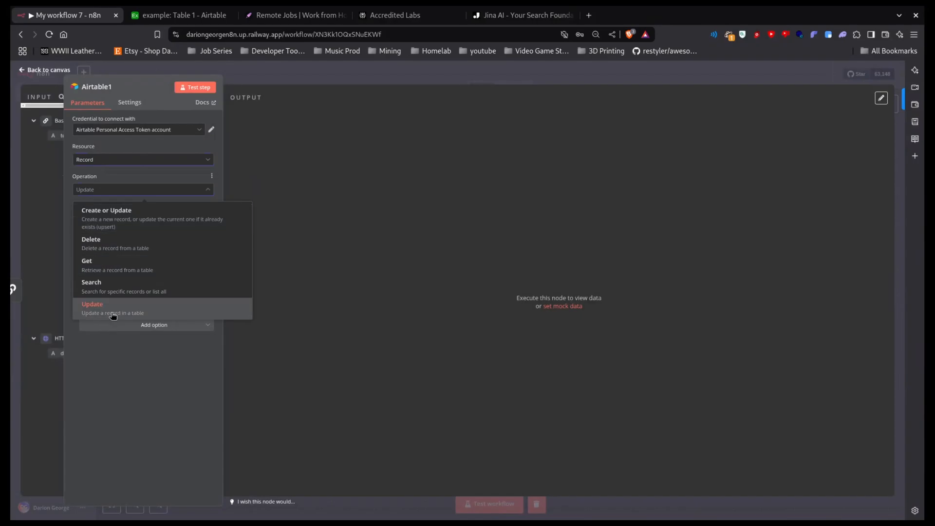
left_click(112, 314)
left_click(262, 78)
Switch to Airtable and add a long text field named coverletter to Table 1
key("ctrl+Tab")
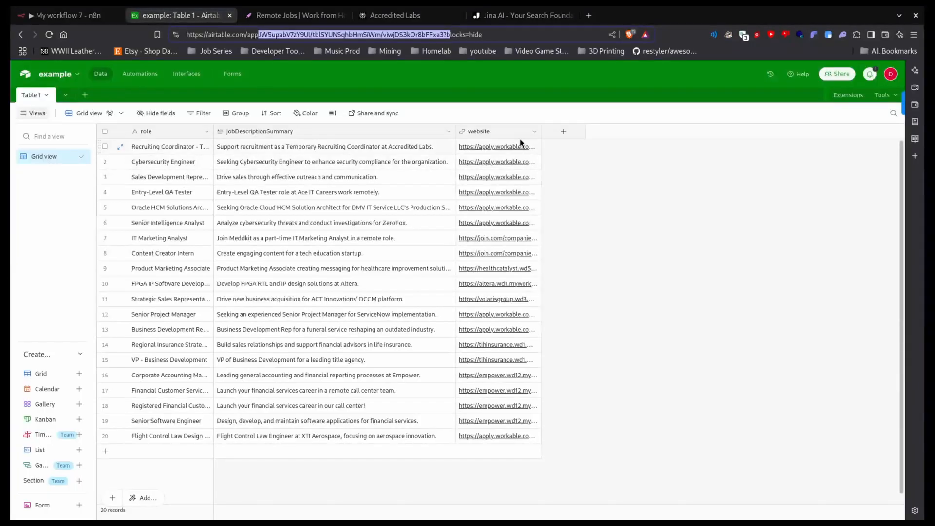
left_click(562, 132)
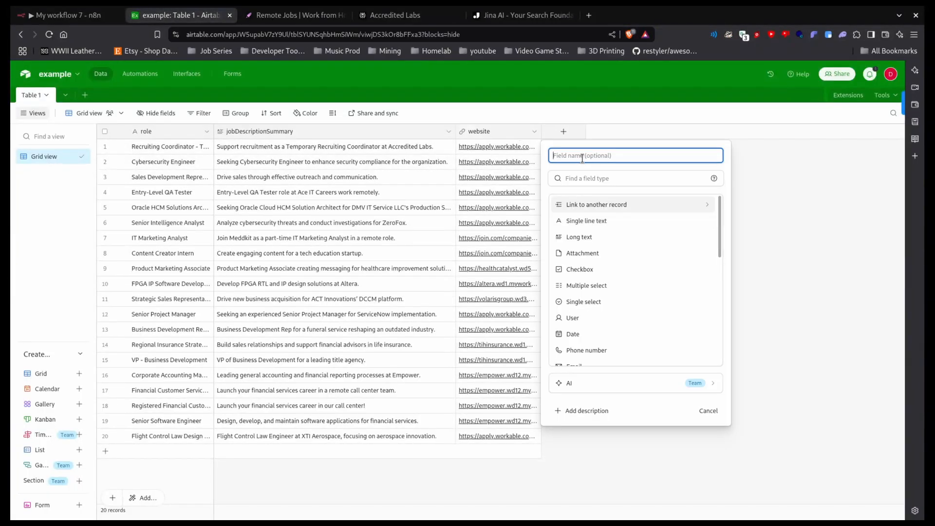
type("coverletter")
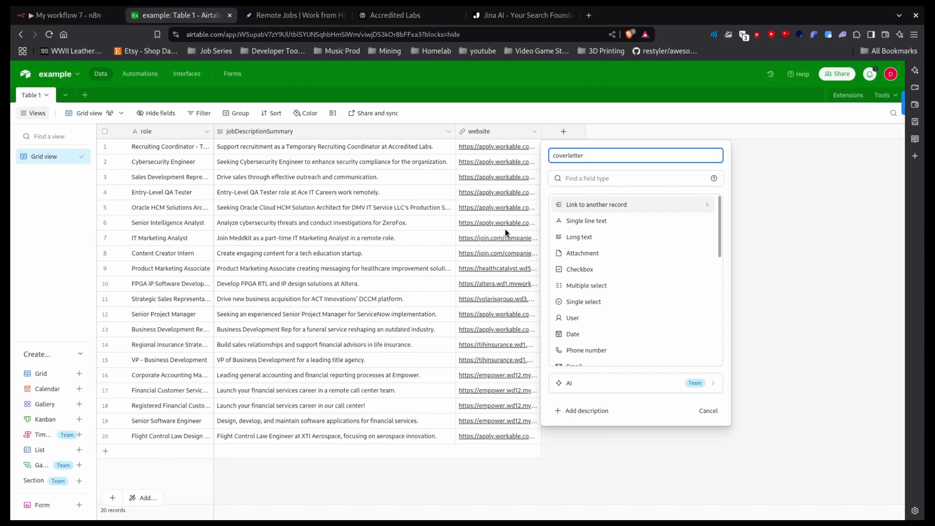
left_click(604, 237)
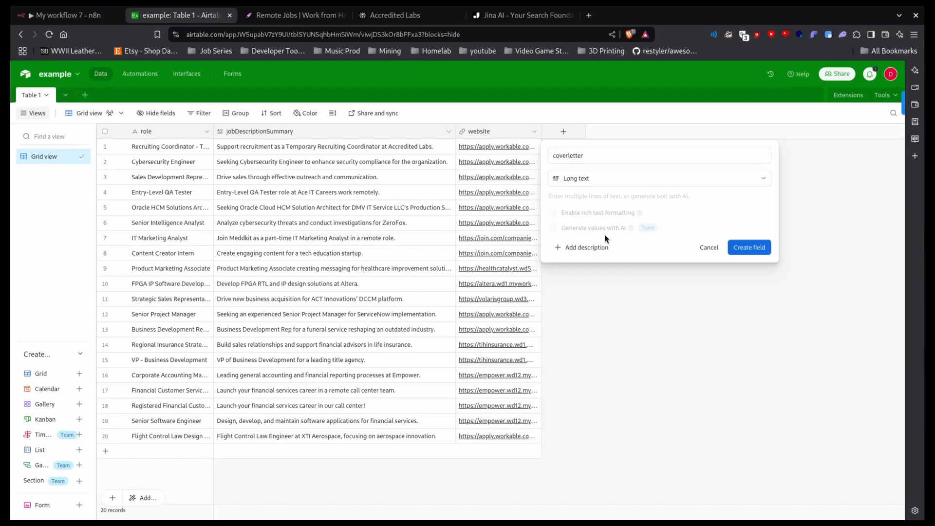
left_click(750, 248)
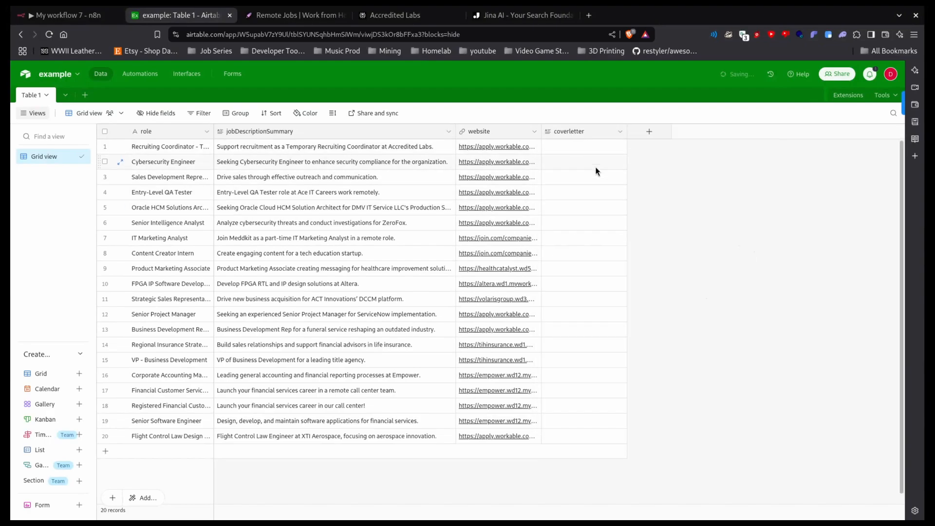
Return to the n8n workflow and check which base and table the Airtable search node uses
left_click(81, 14)
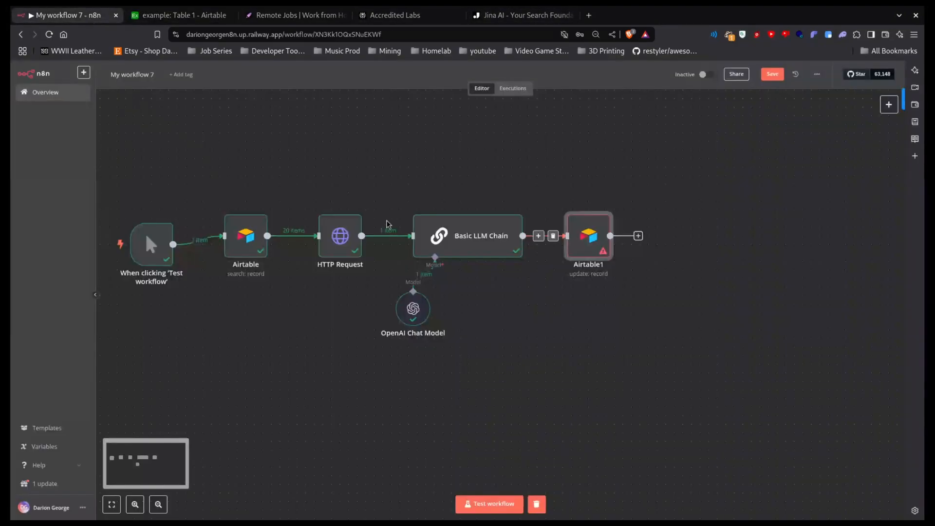
double_click(251, 233)
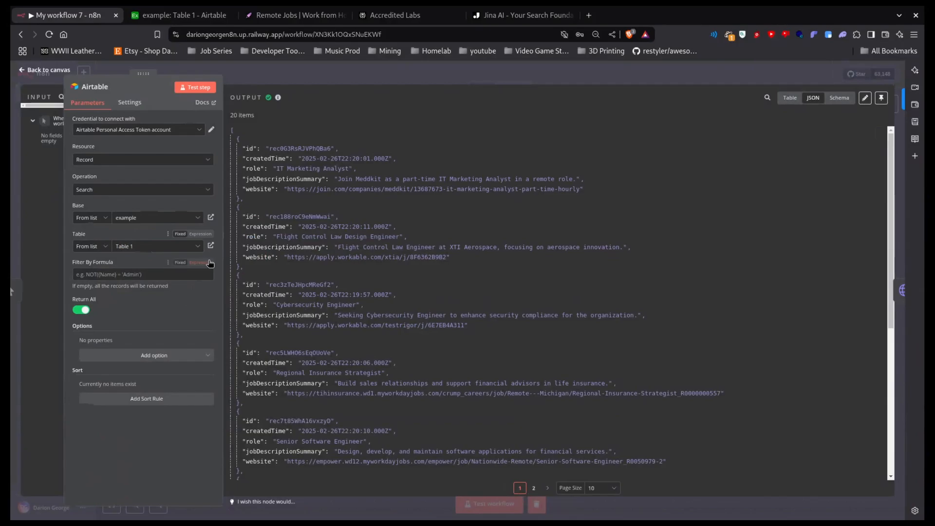
left_click(168, 233)
left_click(151, 253)
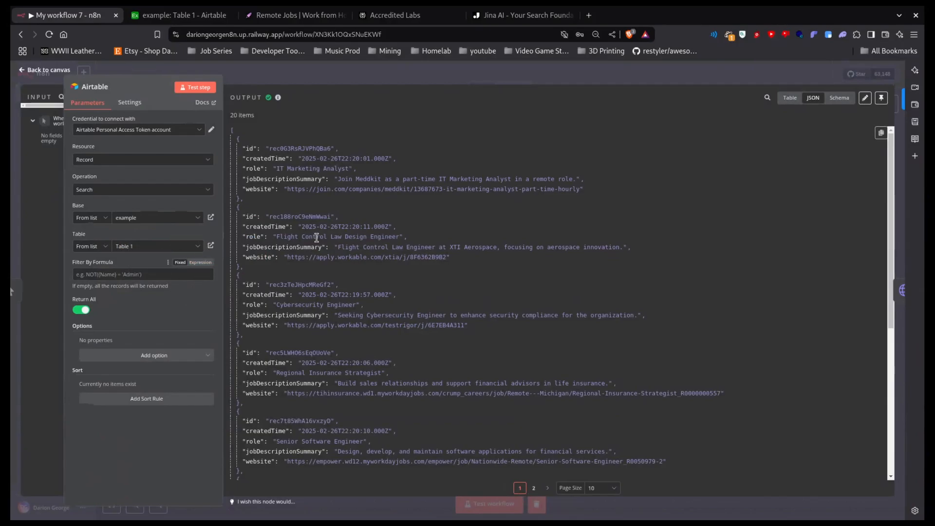
left_click(459, 72)
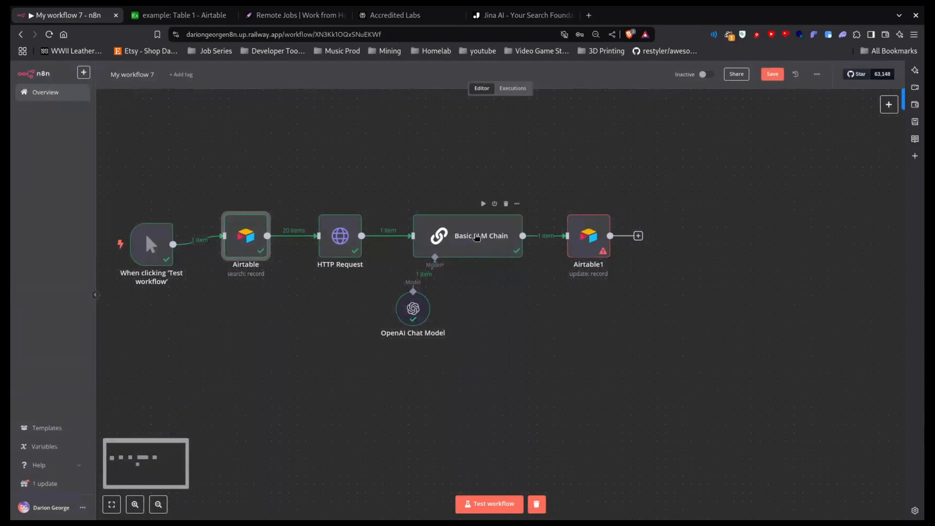
Set the base to example and the table to Table 1 in the Airtable update node
double_click(576, 245)
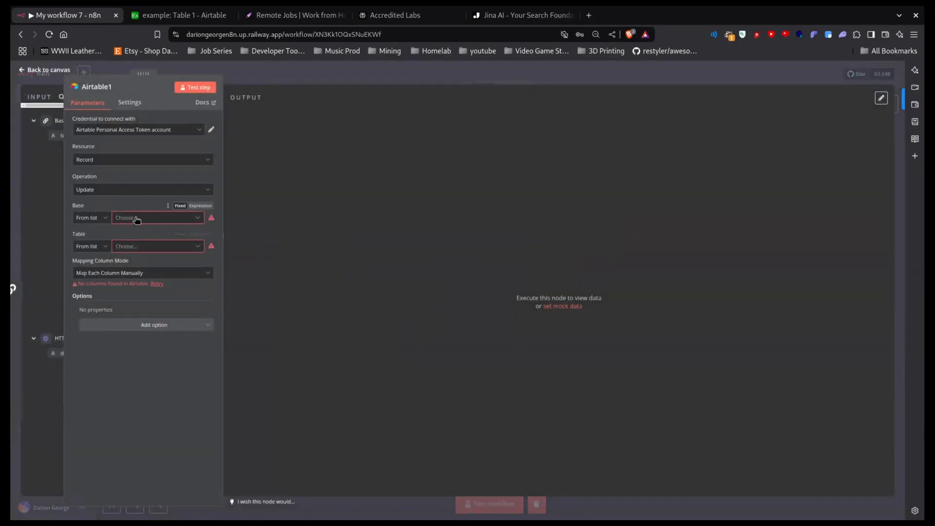
left_click(139, 218)
left_click(130, 254)
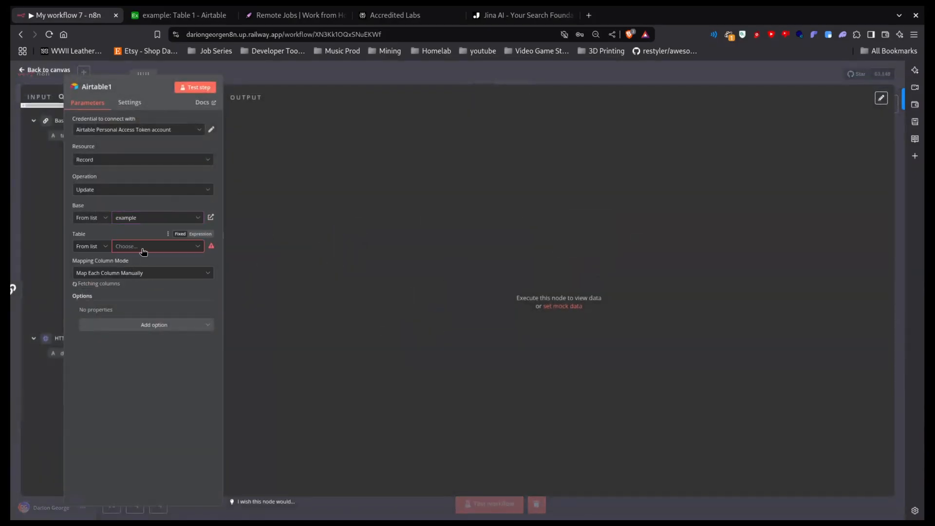
left_click(142, 247)
left_click(142, 283)
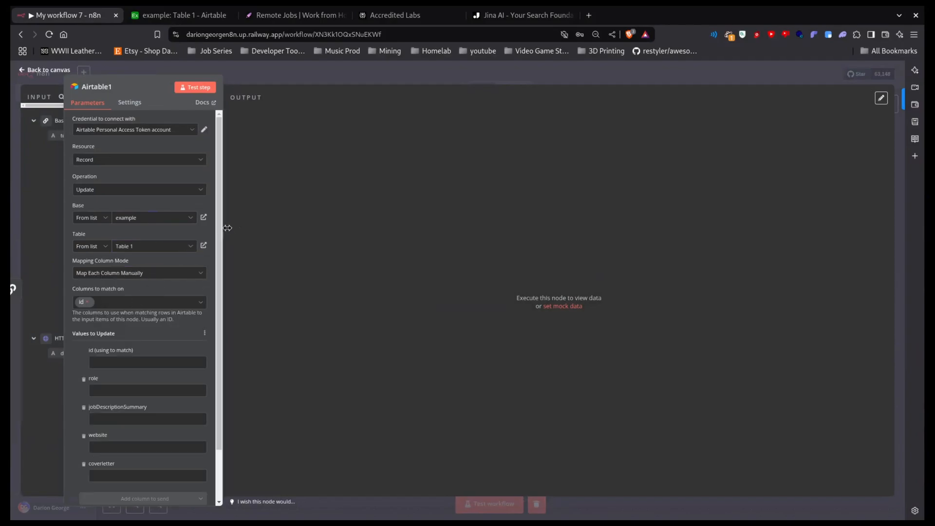
Widen the parameter and input areas, and map the Airtable search node's id to the id used for matching
left_click_drag(221, 229, 347, 228)
left_click_drag(64, 255, 178, 258)
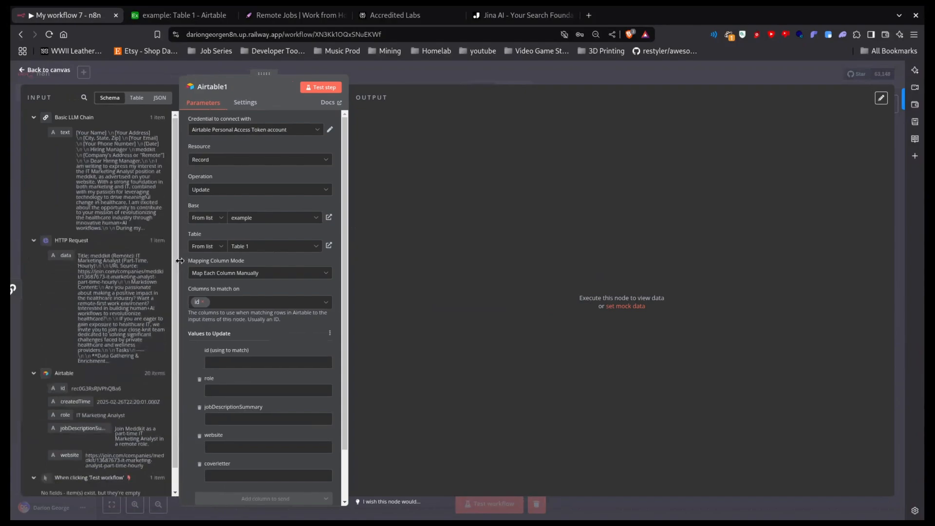
left_click_drag(348, 274, 525, 278)
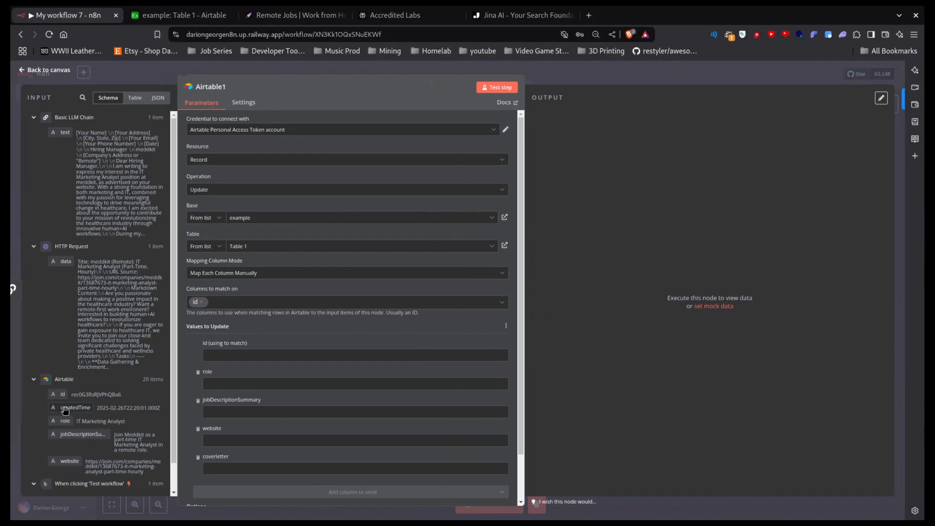
left_click_drag(62, 394, 236, 355)
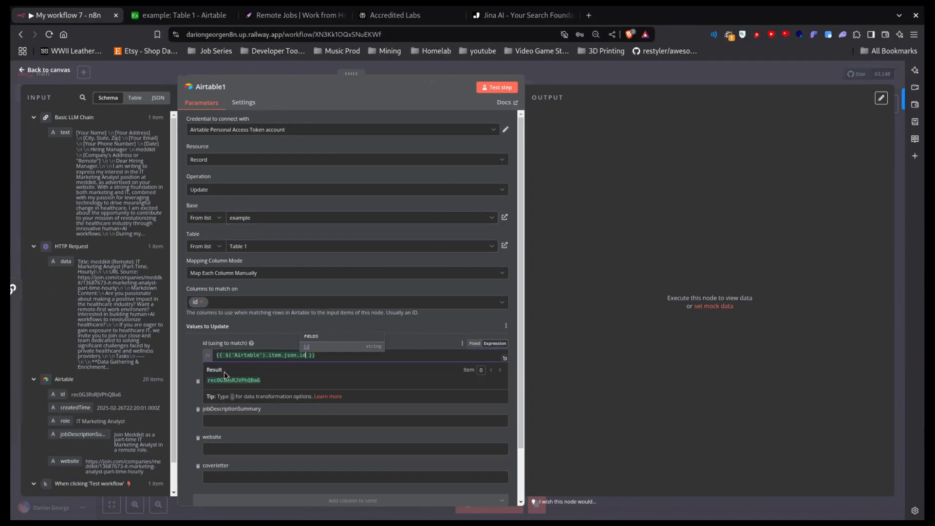
left_click(197, 356)
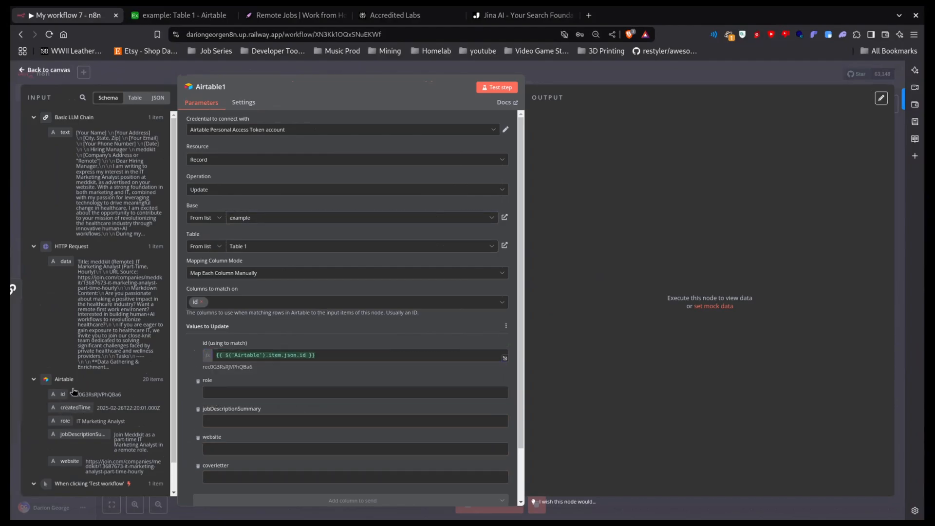
Check Table 1 in Airtable, then map the Basic LLM Chain's text output to the coverletter field in the update node
left_click(180, 15)
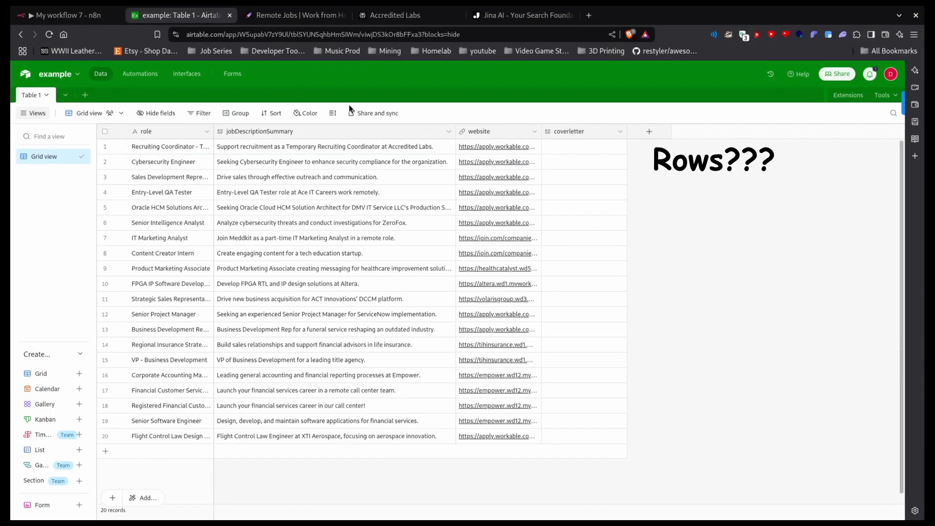
left_click(68, 17)
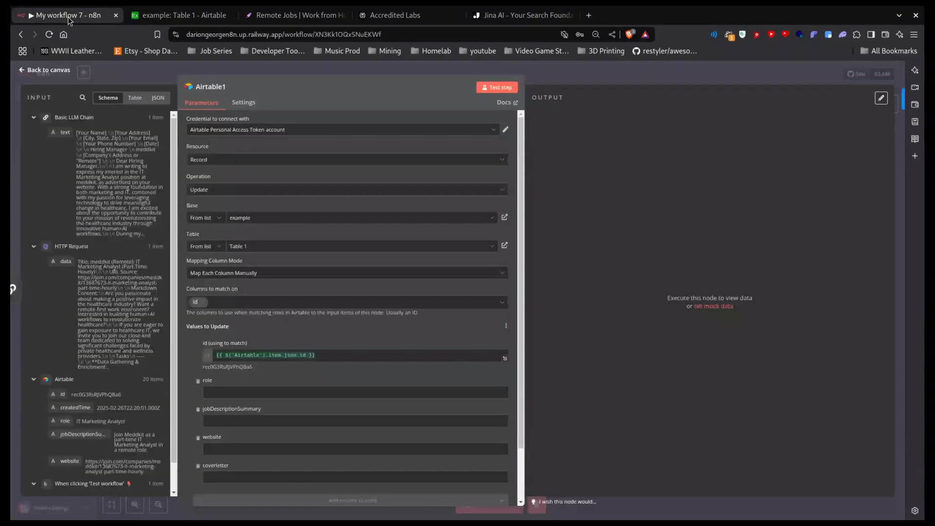
scroll(231, 364, "down", 2)
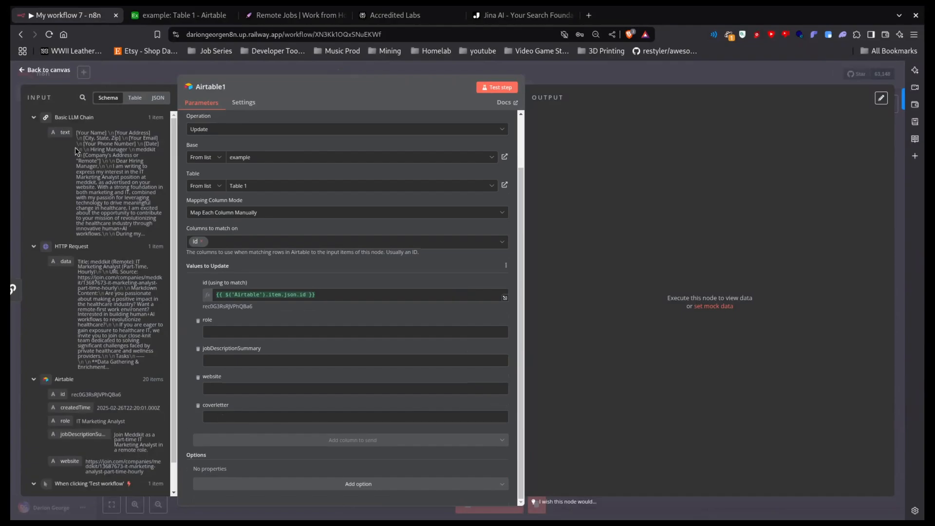
left_click_drag(65, 133, 217, 417)
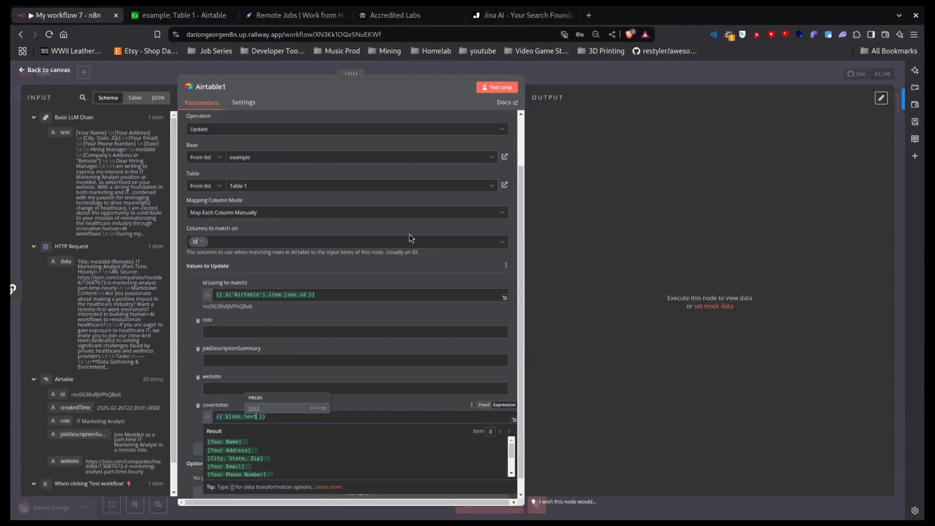
left_click(643, 250)
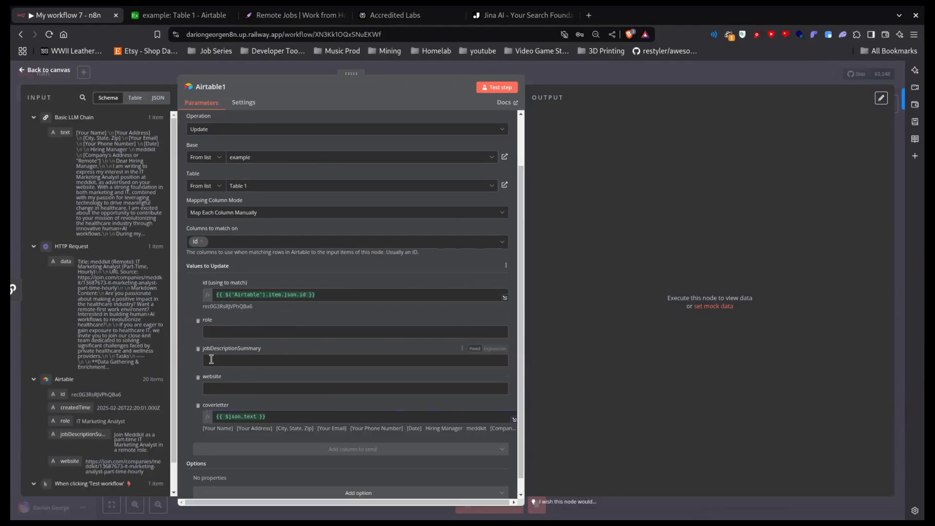
Test the Airtable update node and switch to Airtable to check the coverletter column
key("ctrl+Tab")
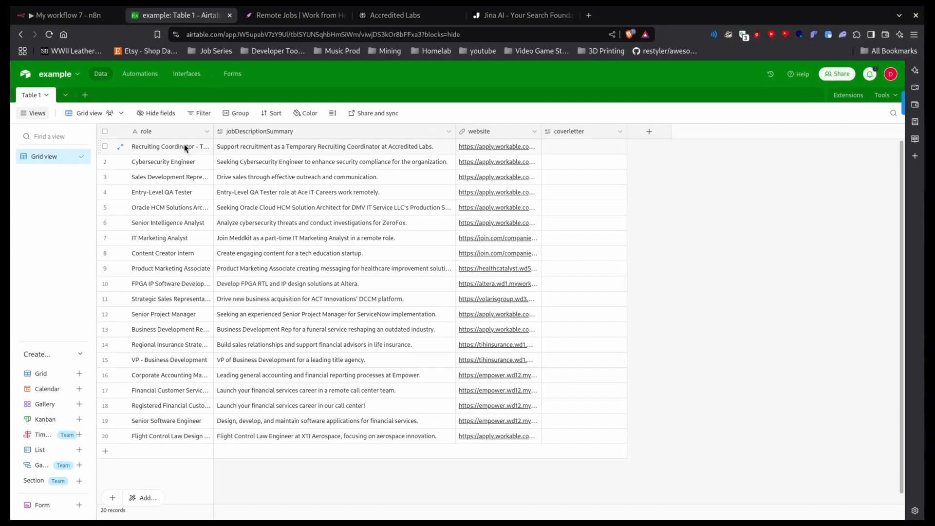
key("ctrl+shift+Tab")
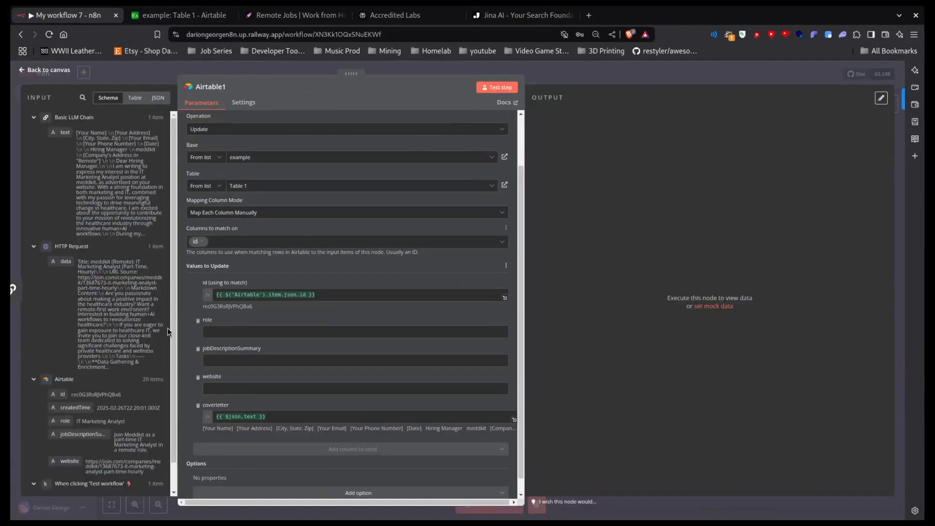
left_click(503, 88)
left_click(180, 15)
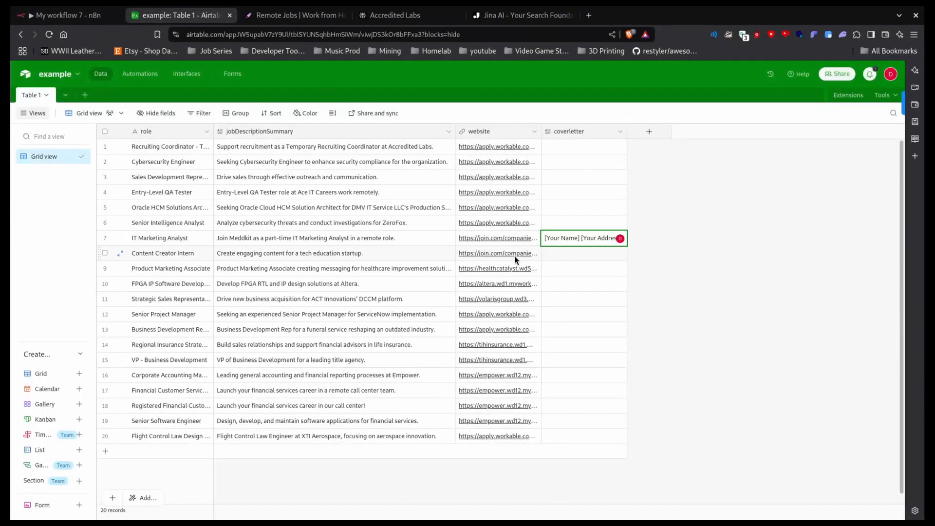
Compare the update node's output in n8n with the IT Marketing Analyst record in Airtable
left_click(121, 13)
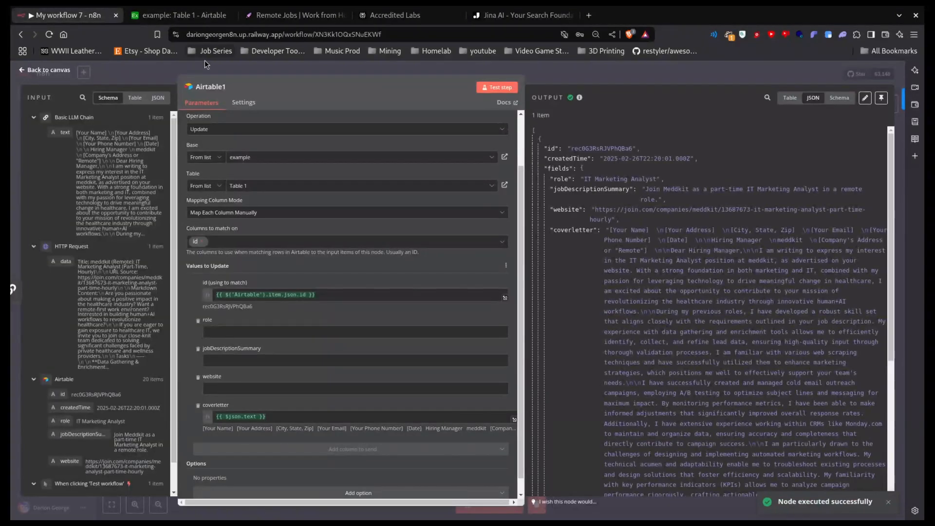
left_click(183, 10)
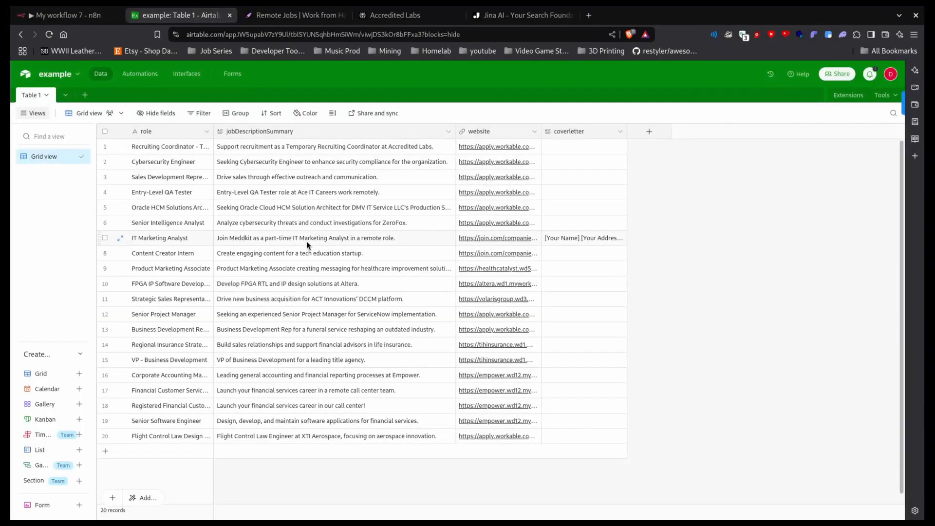
left_click(104, 15)
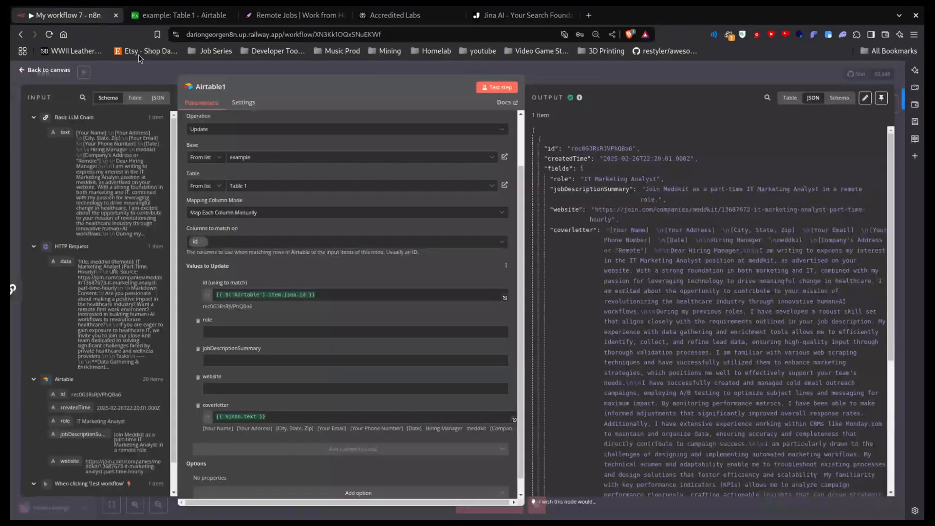
scroll(114, 253, "down", 1)
scroll(114, 253, "down", 2)
In Airtable, widen the coverletter column and expand the IT Marketing Analyst's cover letter to read it through
left_click(164, 15)
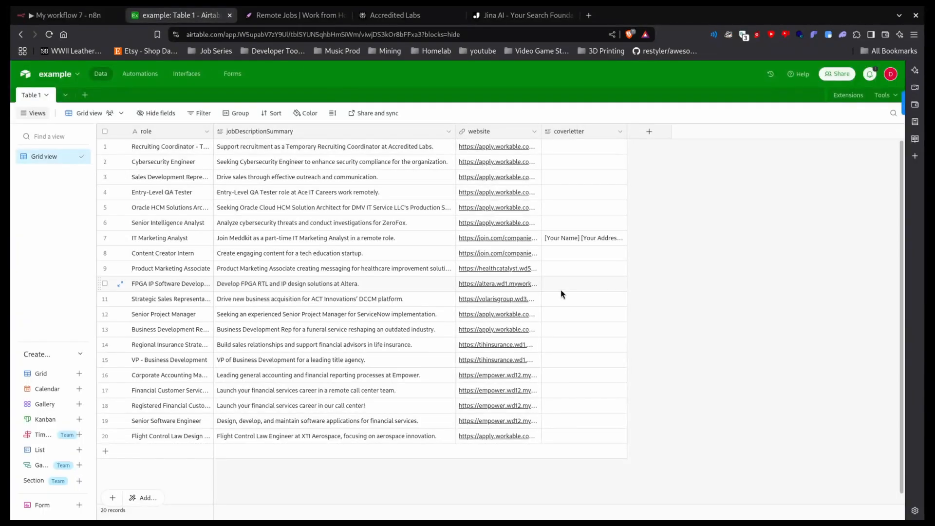
left_click_drag(626, 131, 693, 156)
left_click(589, 240)
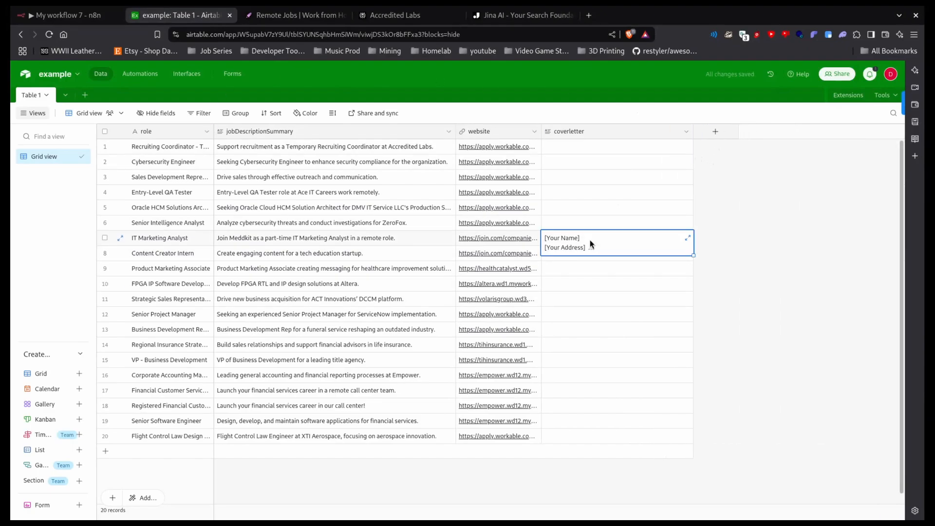
left_click(589, 240)
left_click(686, 236)
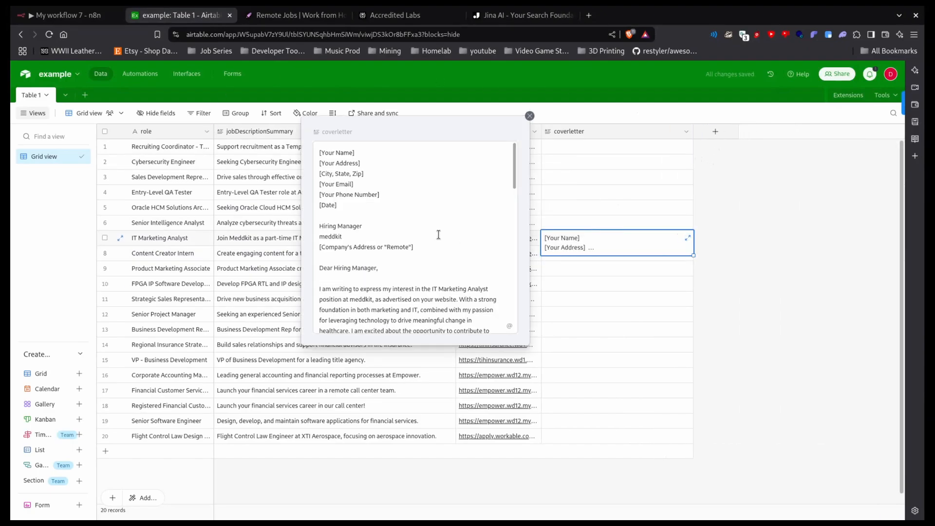
scroll(427, 217, "down", 10)
scroll(427, 217, "down", 2)
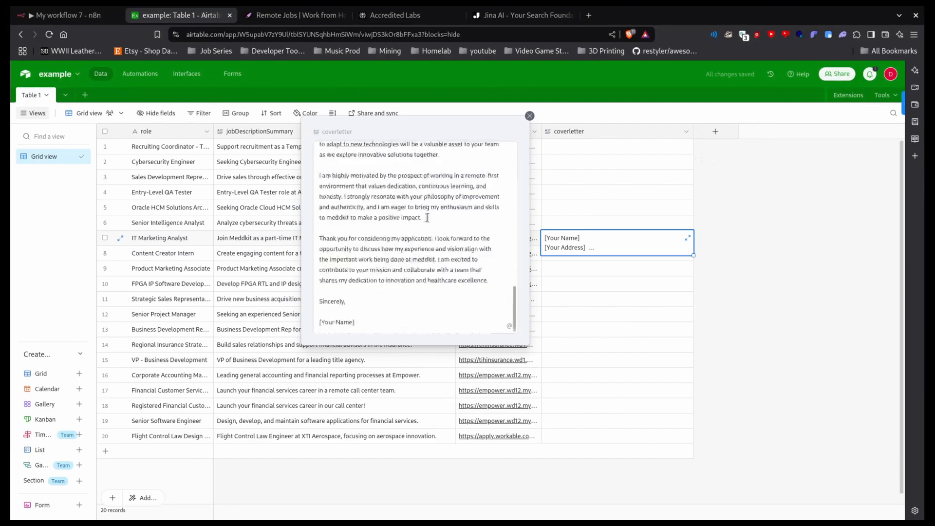
Select the entire cover letter text in the expanded cell, then close the expanded view
left_click_drag(358, 325, 294, 10)
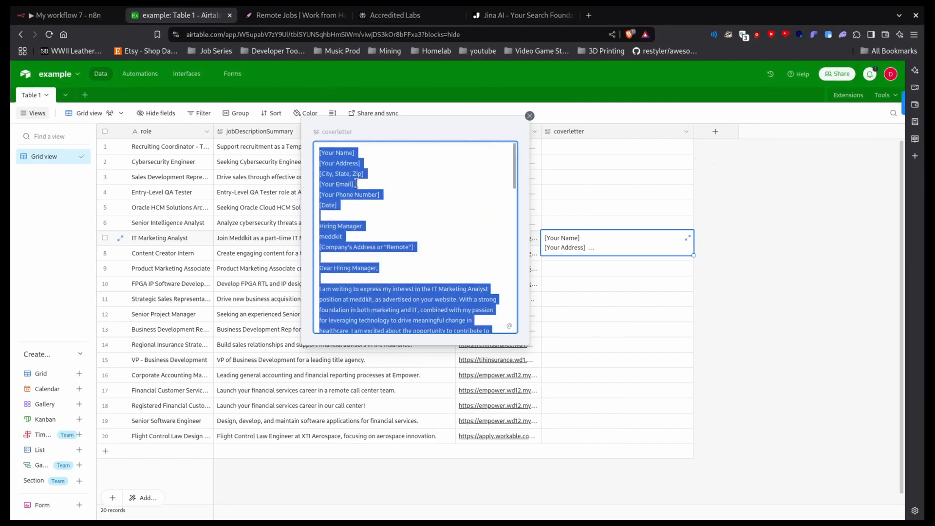
right_click(357, 195)
left_click(441, 223)
left_click(543, 227)
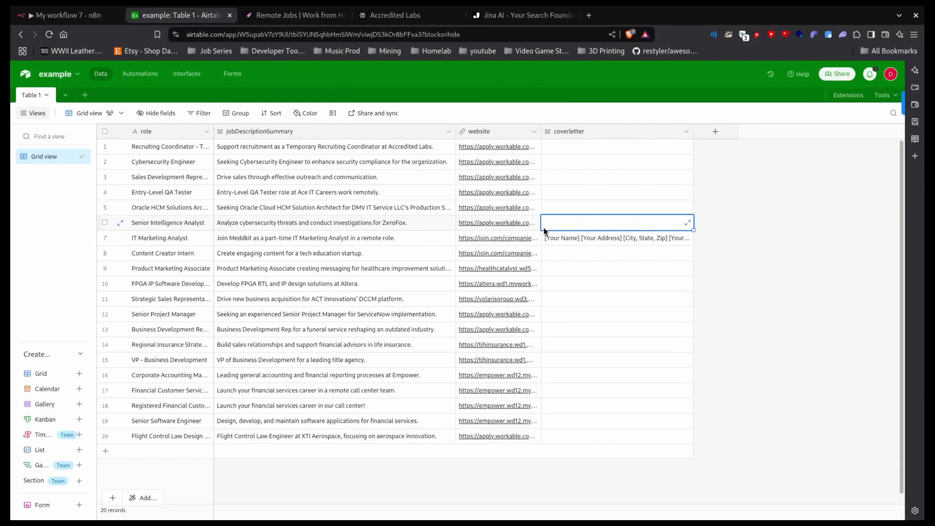
Open the IT Marketing Analyst job link, inspect the application form's cover letter upload, and close the page
left_click(513, 238)
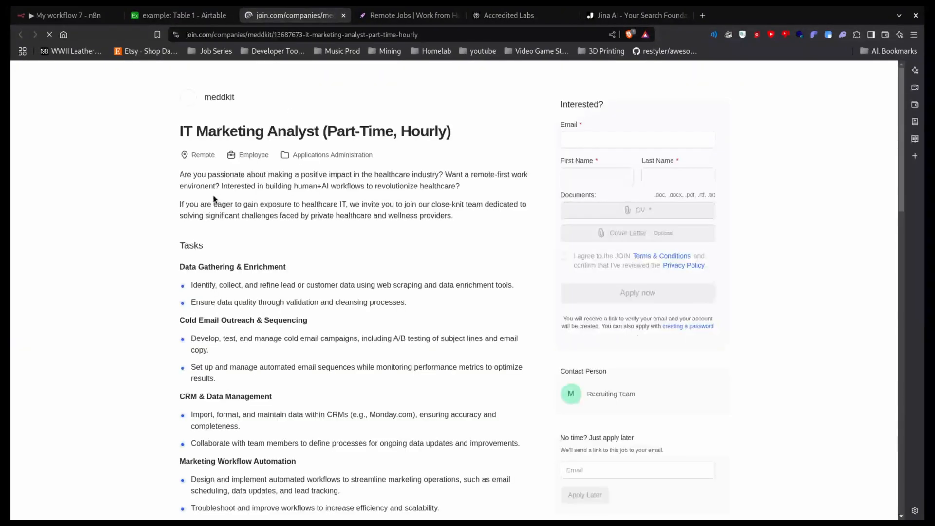
scroll(341, 311, "down", 10)
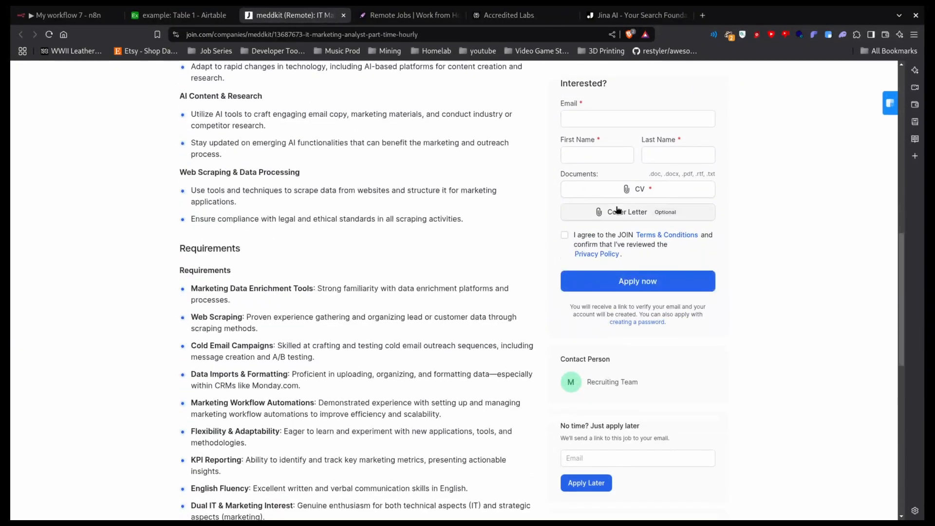
left_click(601, 211)
left_click(811, 102)
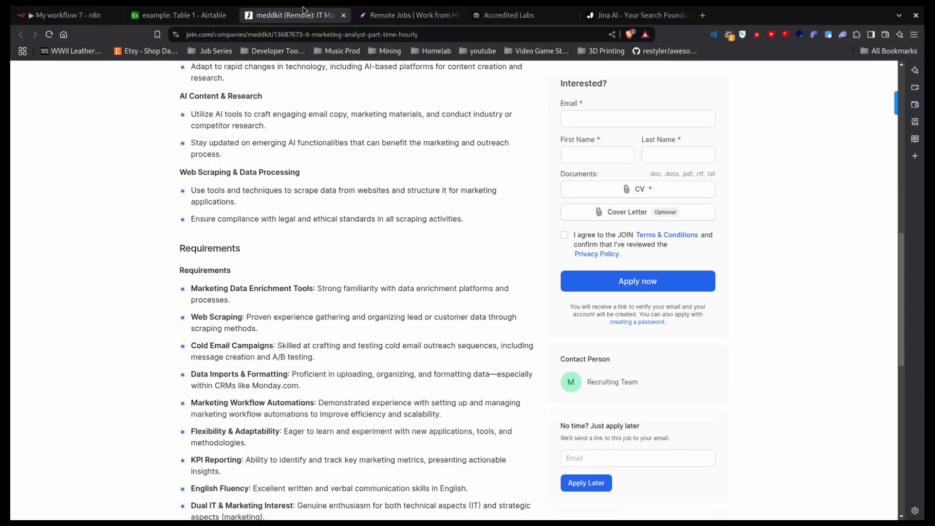
left_click(344, 16)
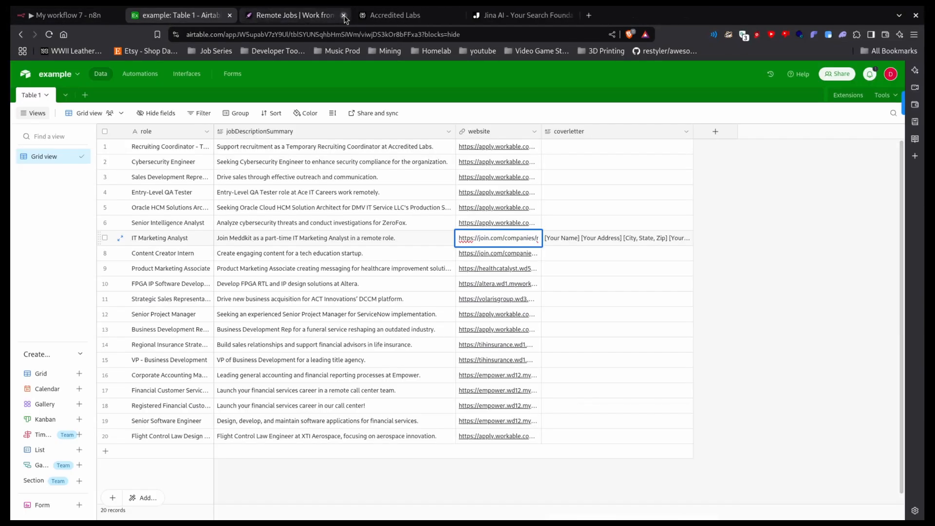
Expand the IT Marketing Analyst's cover letter again for a brief review and close it
double_click(520, 239)
left_click(599, 237)
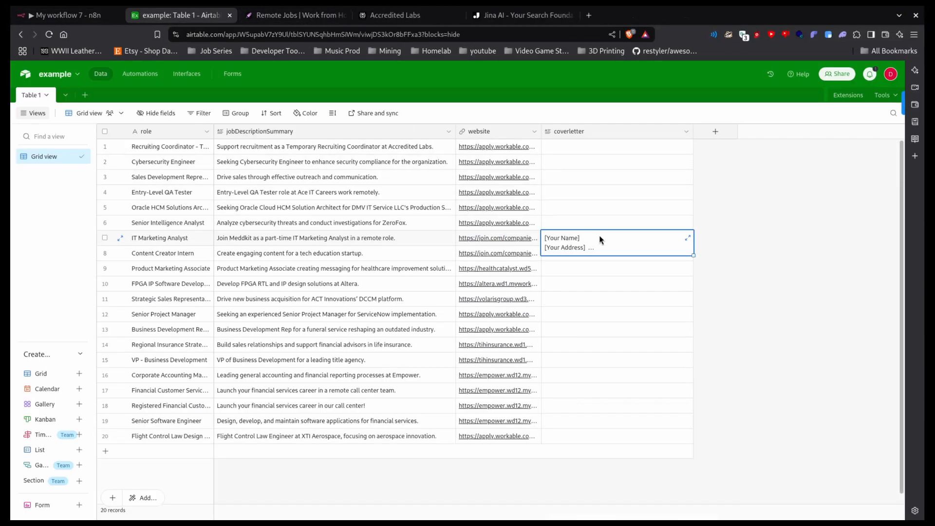
left_click(598, 236)
left_click(686, 236)
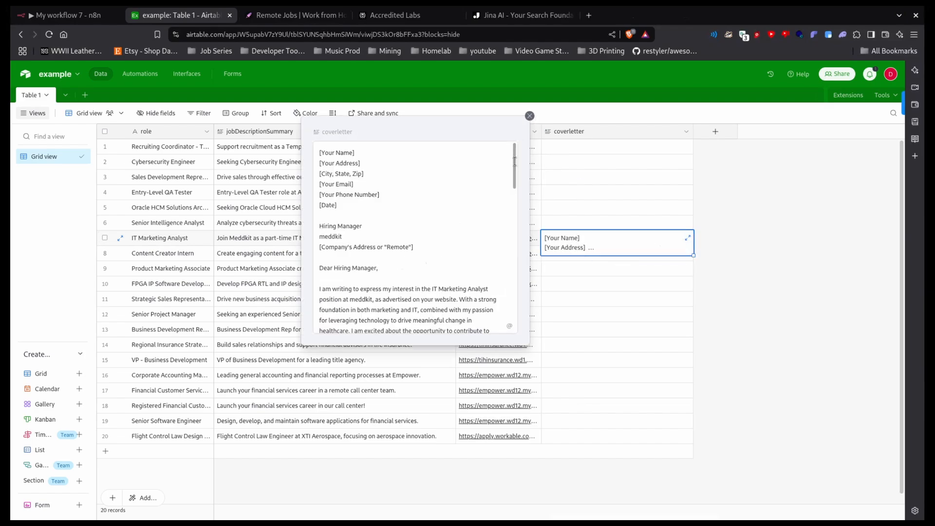
left_click(530, 116)
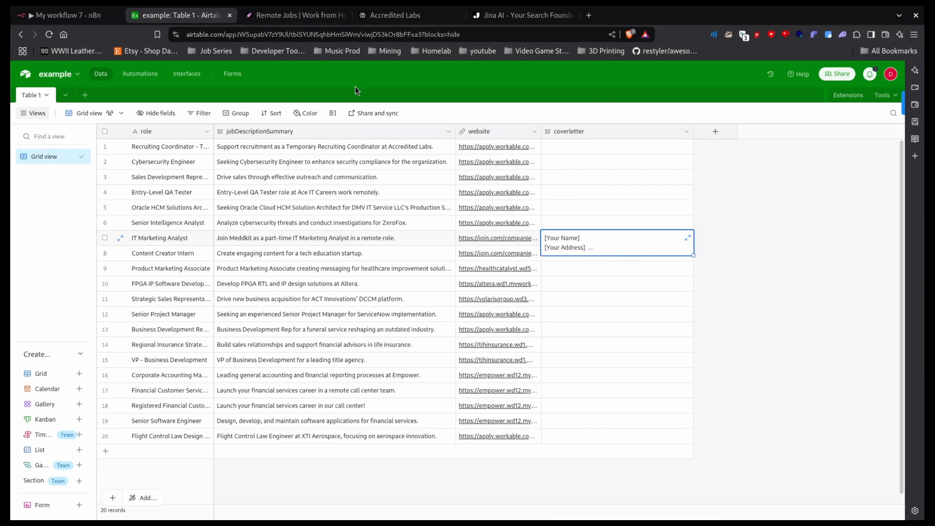
Return to the n8n workflow and review the HTTP Request node's Jina URL against the Jina AI reader page
left_click(90, 14)
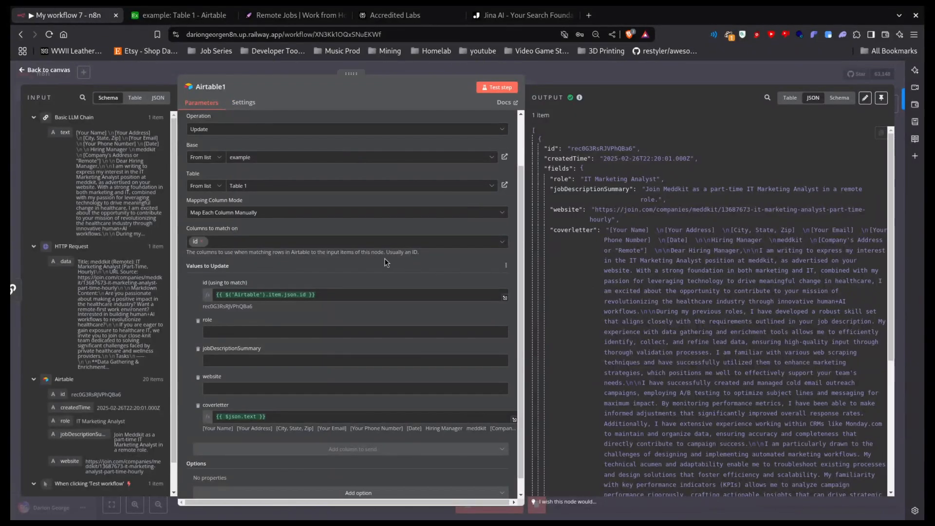
scroll(385, 265, "down", 1)
left_click(582, 76)
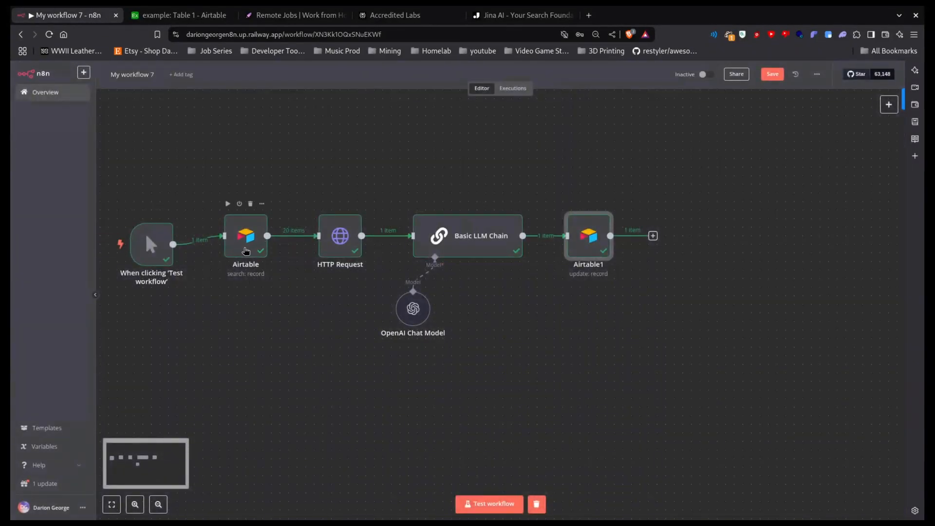
double_click(334, 236)
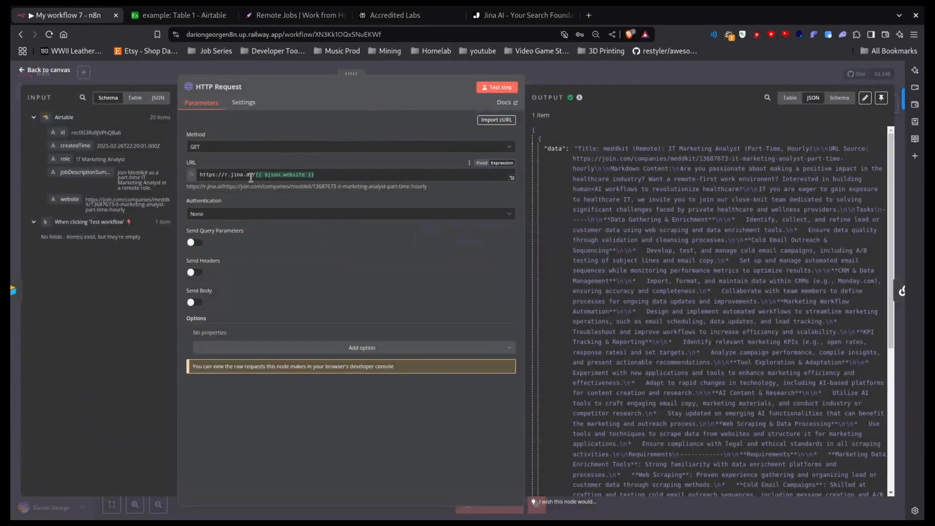
left_click(521, 15)
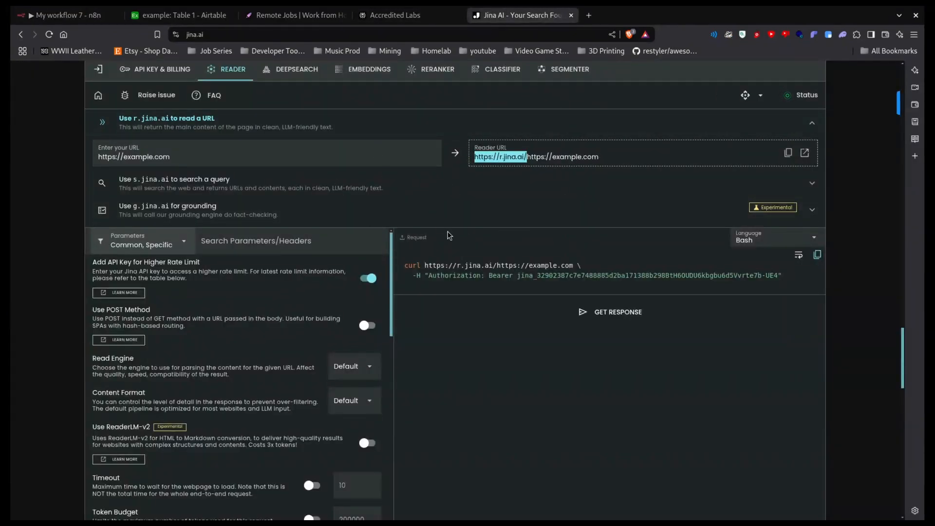
left_click(166, 13)
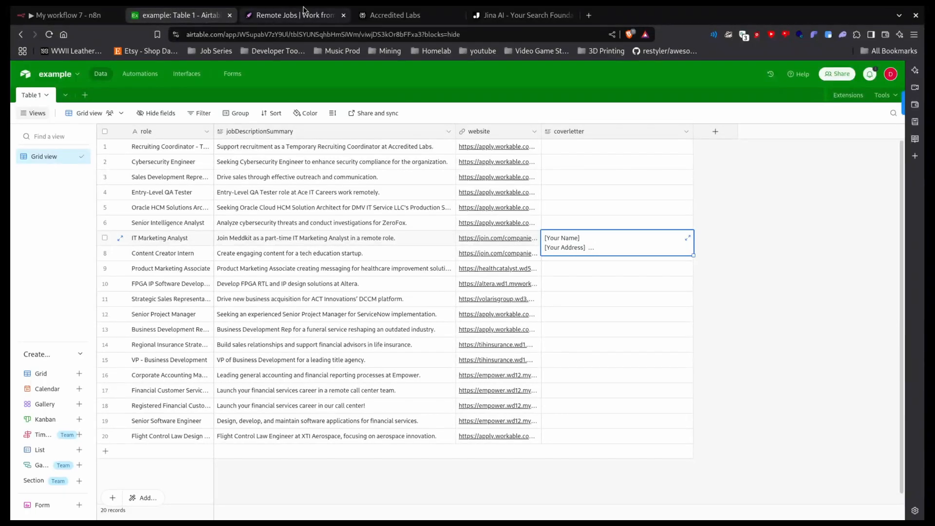
left_click(77, 11)
left_click(614, 76)
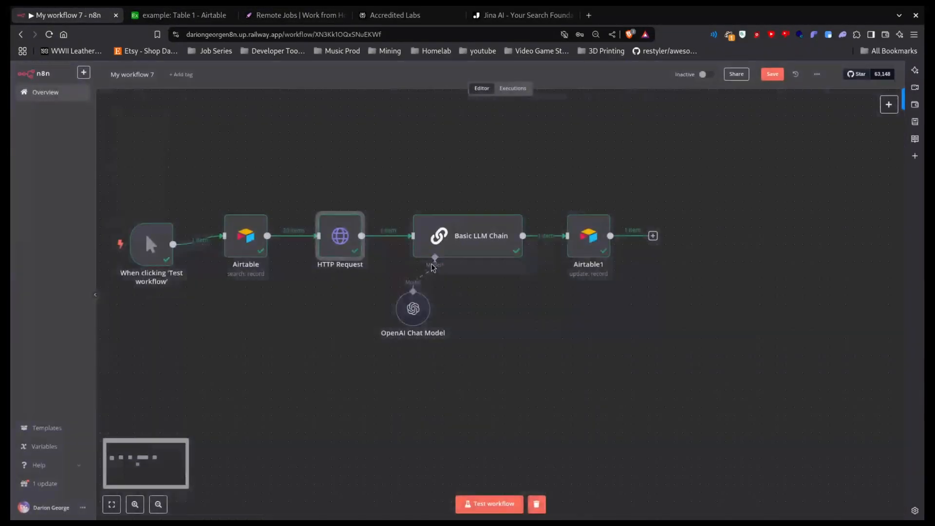
Review the cover letter prompt and its role and data expressions in the Basic LLM Chain node
double_click(472, 242)
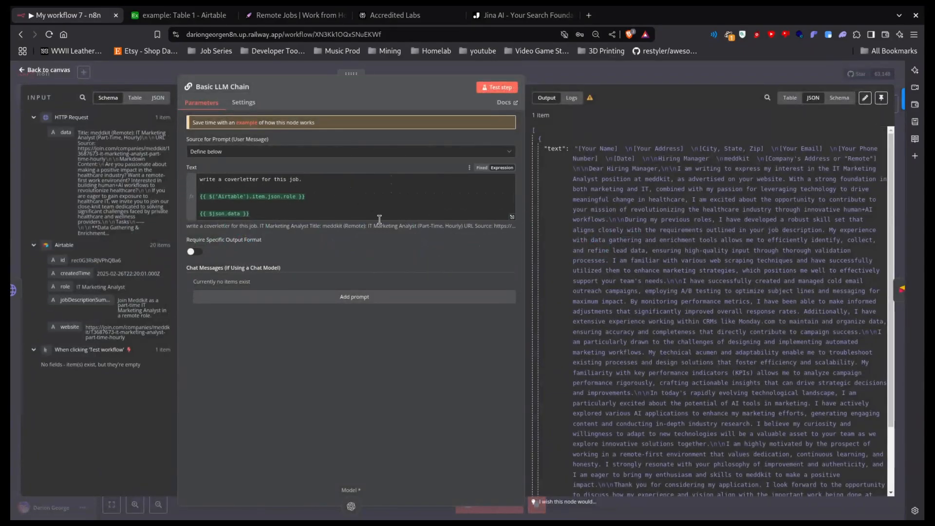
mouse_move(226, 216)
left_click(628, 68)
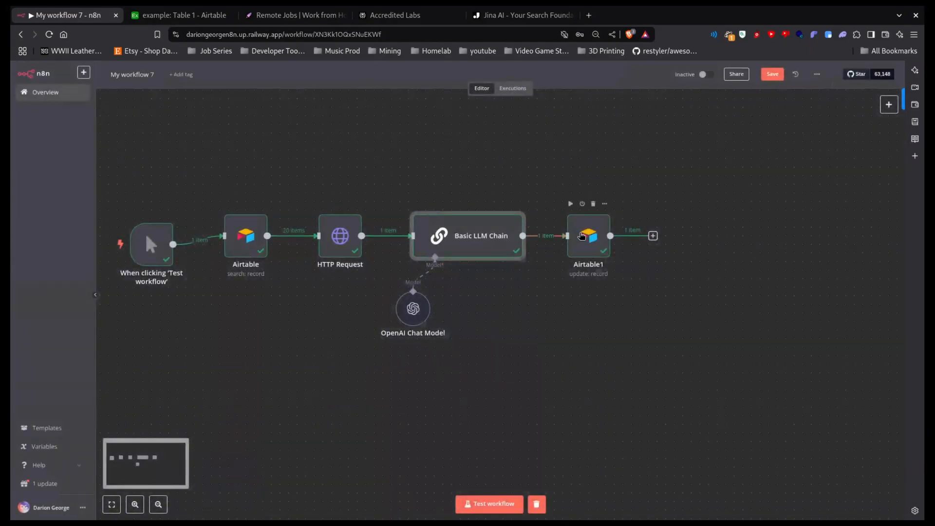
Review the Airtable update node's field mappings alongside Table 1 in Airtable, and return to the workflow canvas
double_click(588, 235)
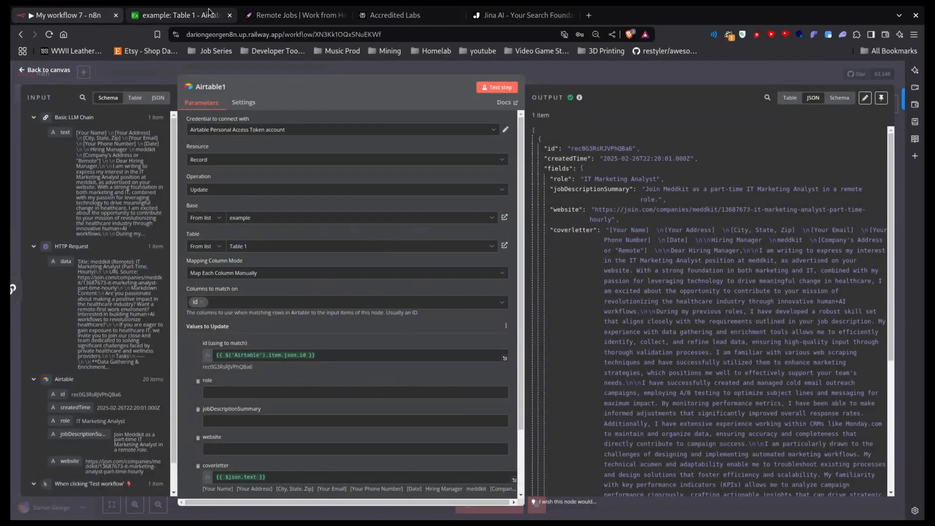
left_click(179, 15)
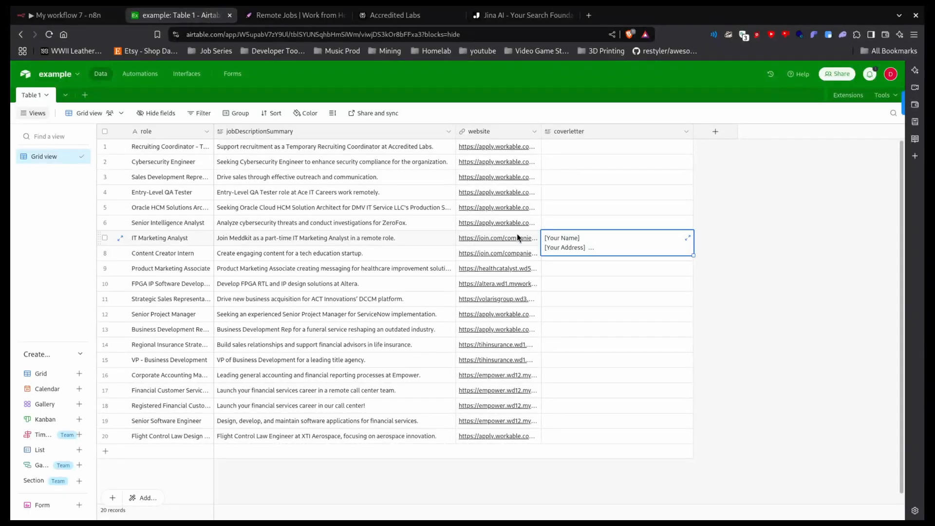
left_click(65, 15)
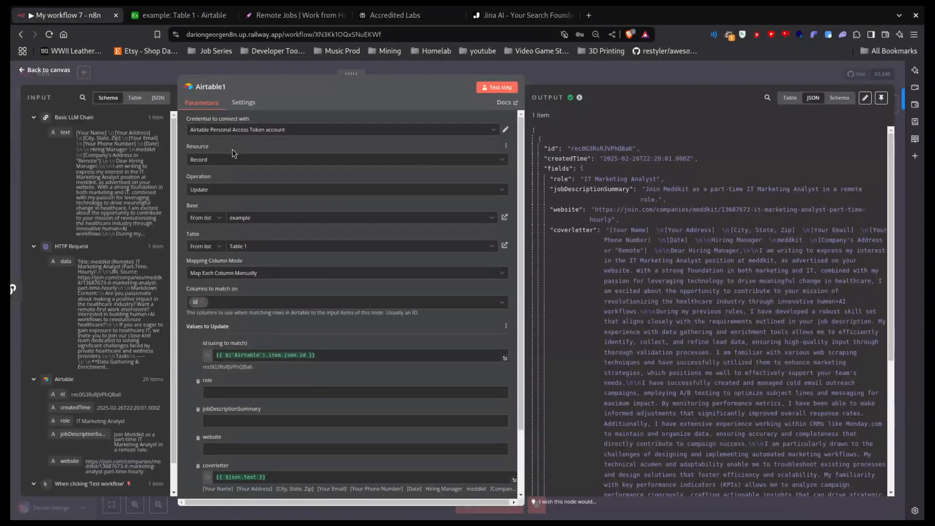
left_click(596, 69)
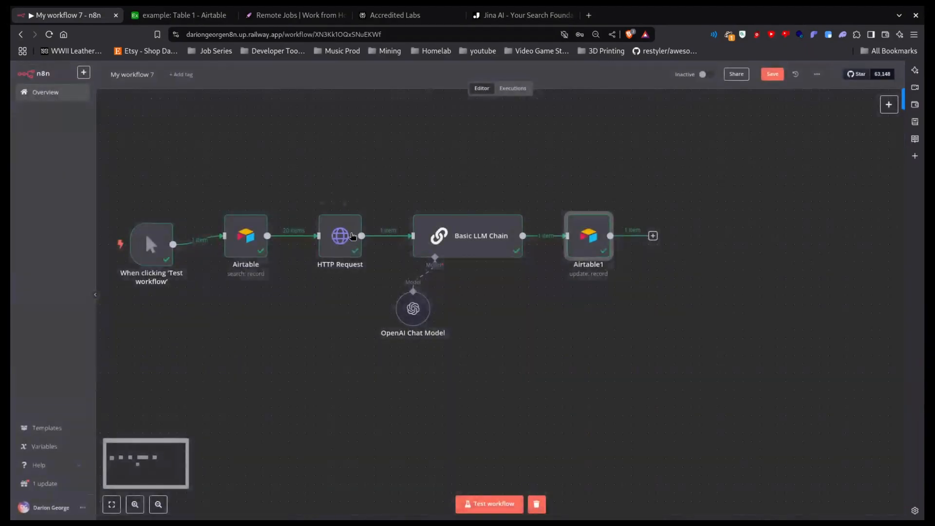